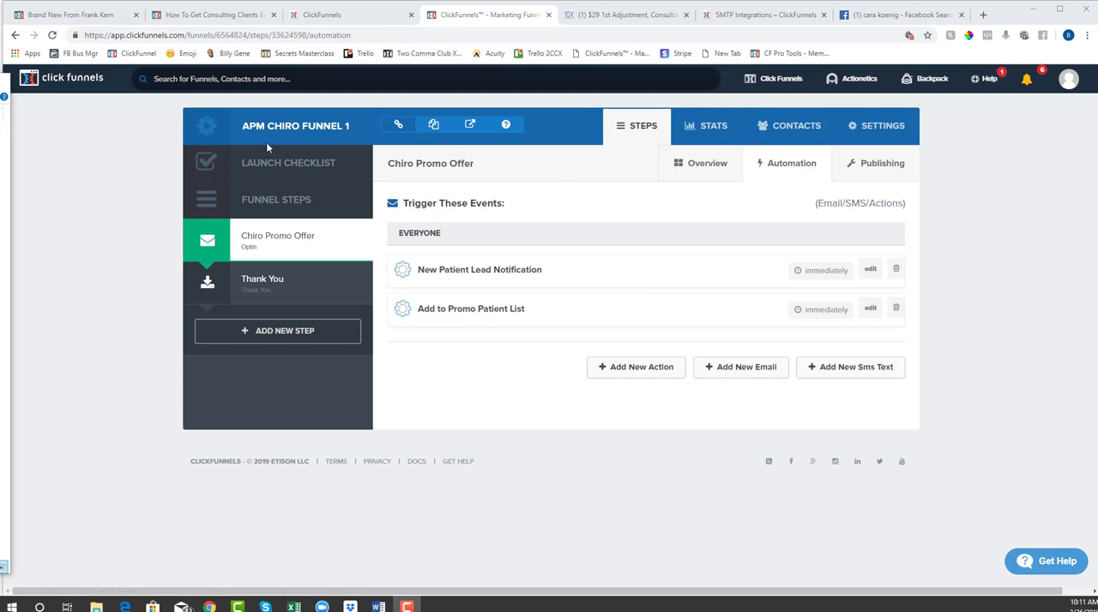
# Start a new automation email for the Chiro Promo Offer funnel step
pyautogui.click(257, 244)
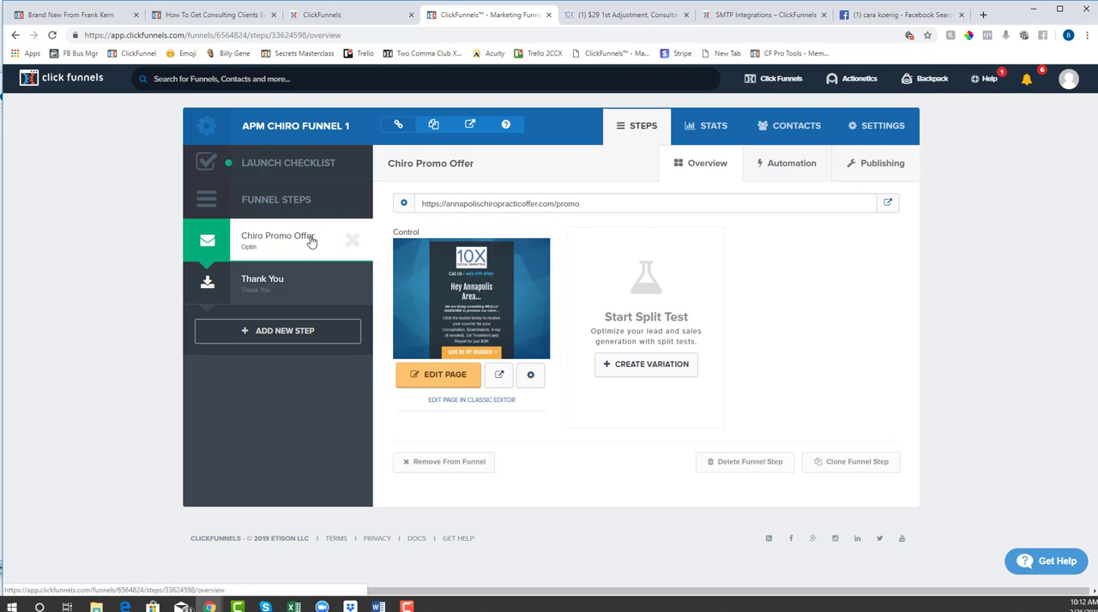
pyautogui.click(791, 163)
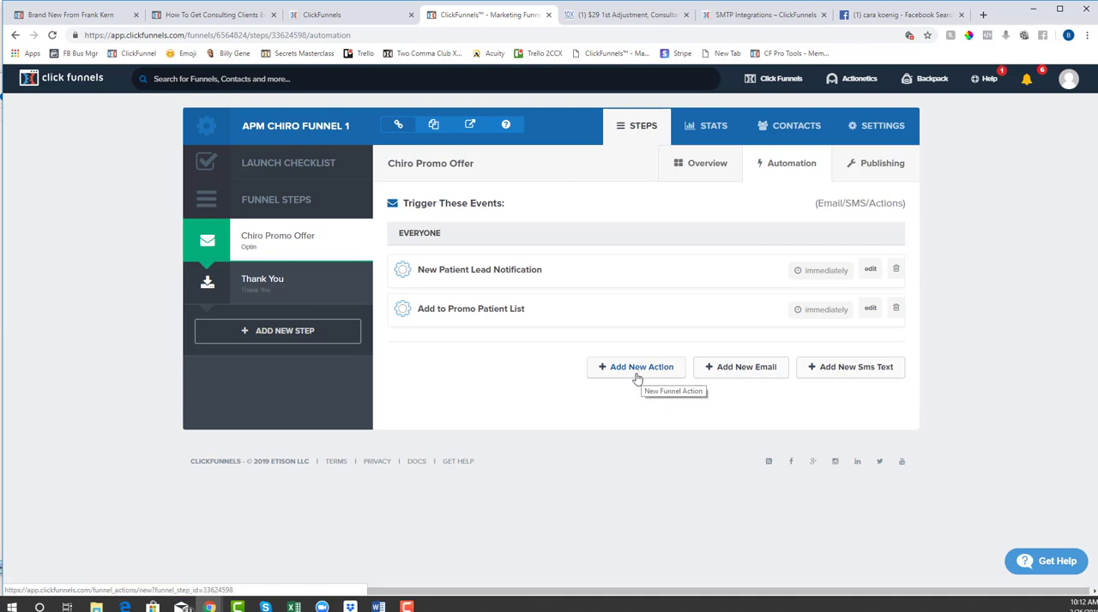
pyautogui.click(718, 372)
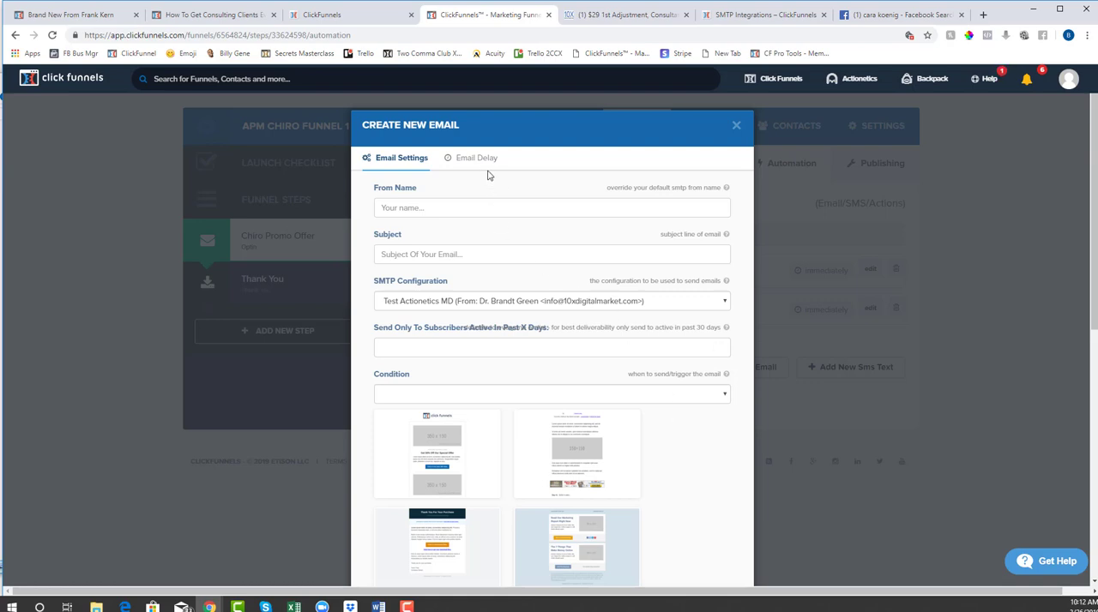
# Enter the sender's title and full name as the email's From Name
pyautogui.click(466, 206)
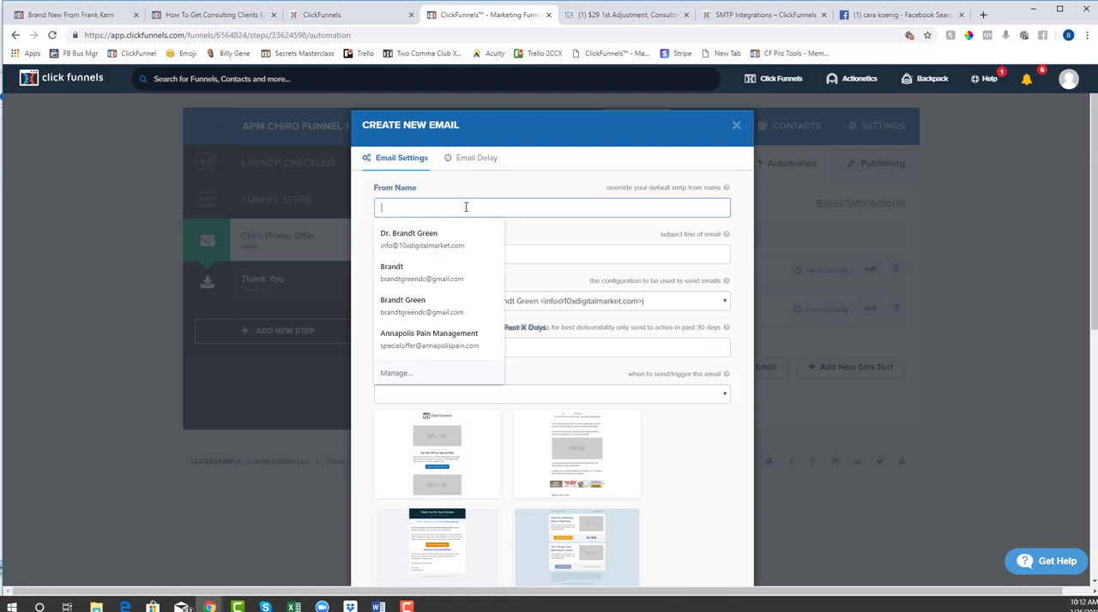
pyautogui.click(486, 204)
pyautogui.click(486, 204)
pyautogui.write('Dr. ')
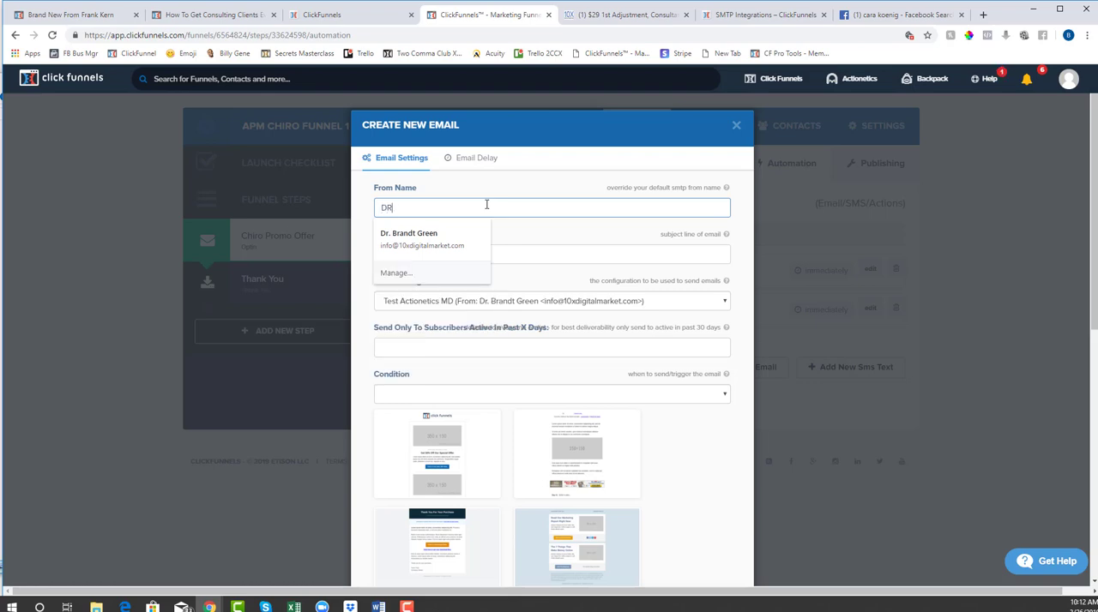
pyautogui.click(481, 203)
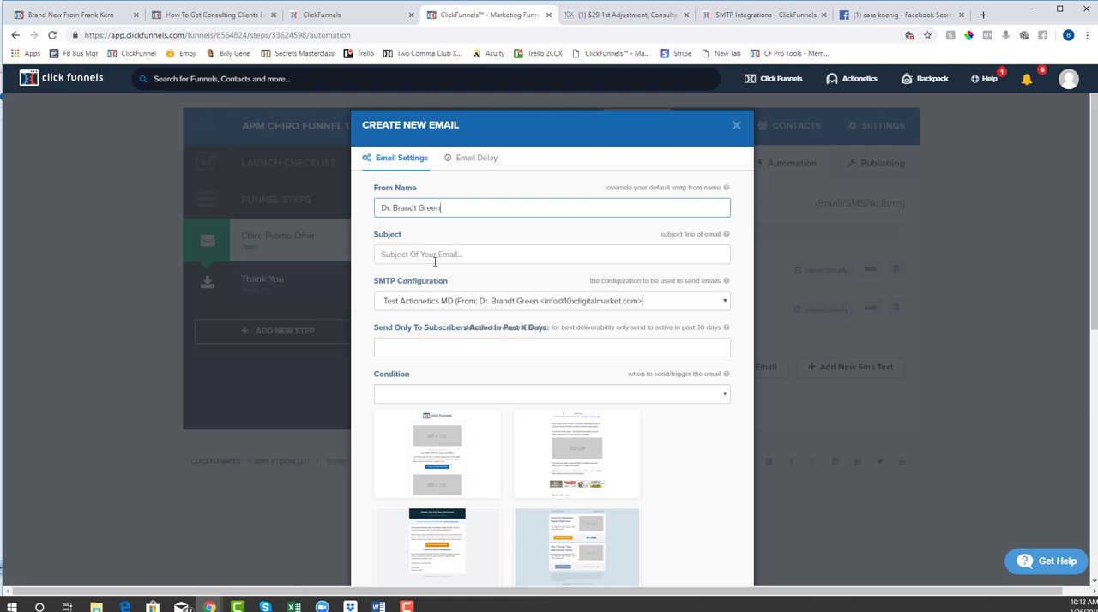
# Set the email's subject to "Your Confirmation Email"
pyautogui.click(439, 254)
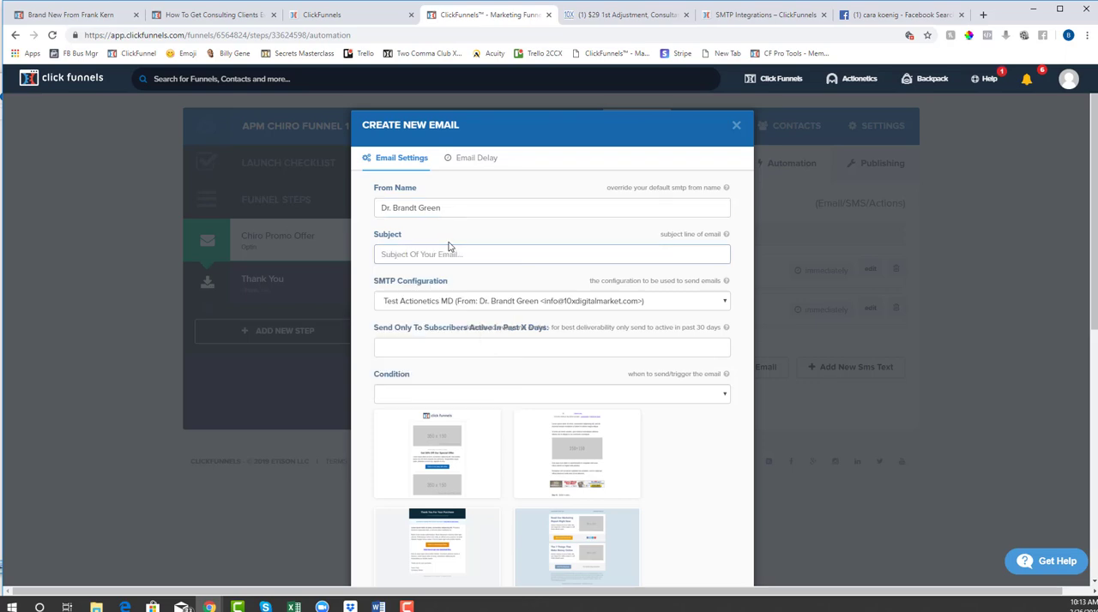
pyautogui.click(444, 258)
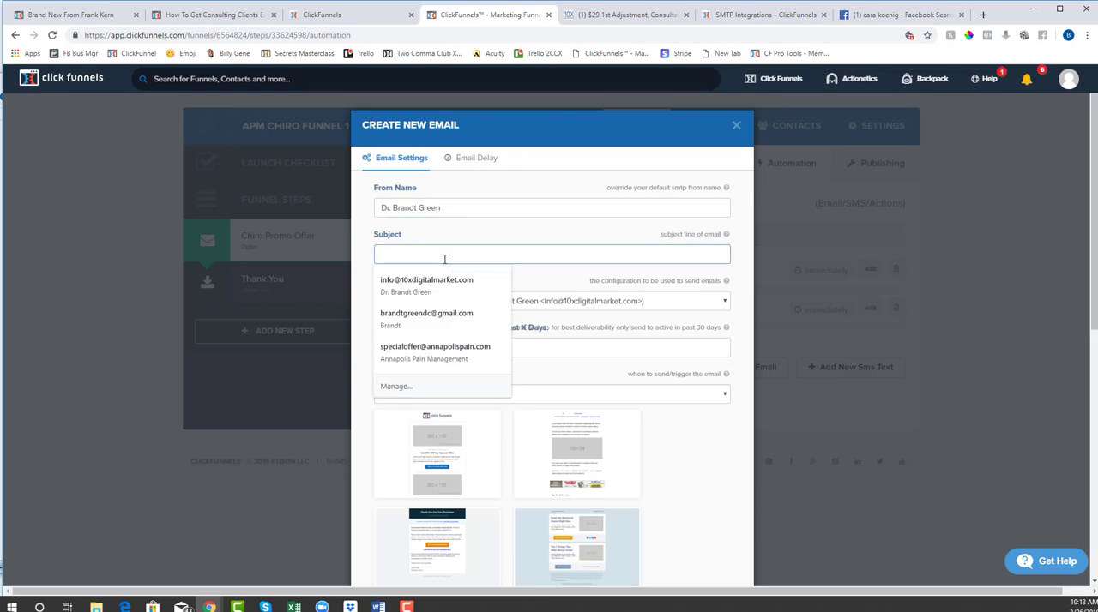
pyautogui.click(444, 244)
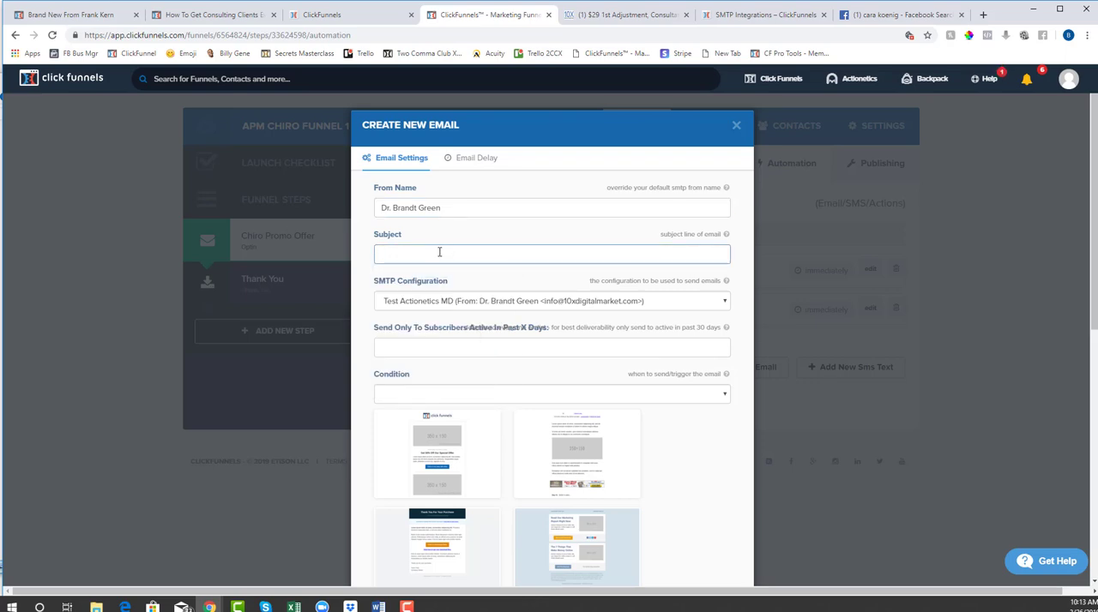
pyautogui.click(440, 253)
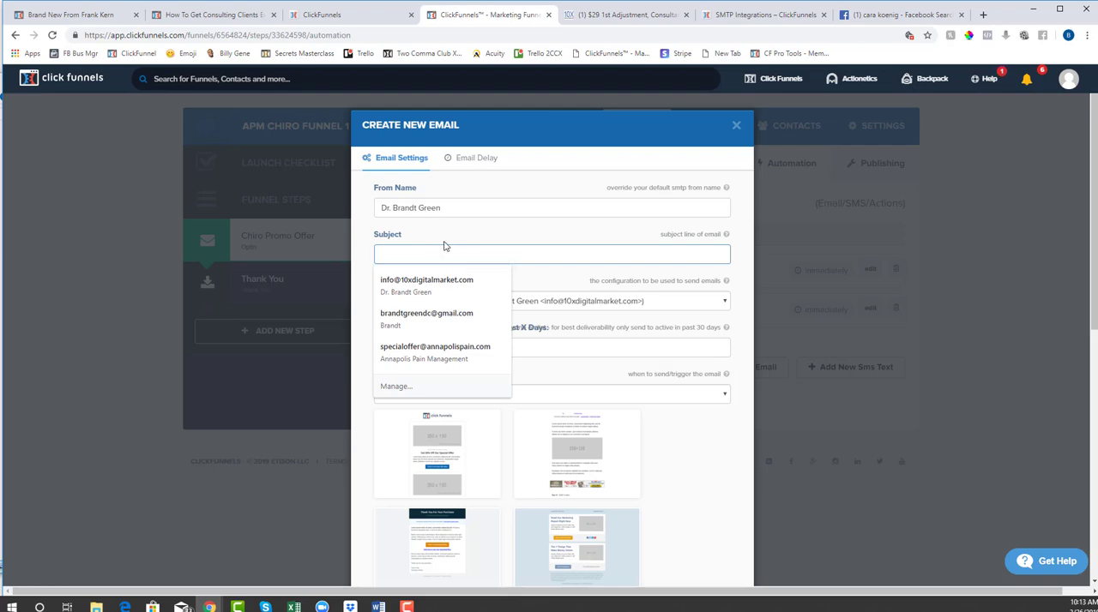
pyautogui.click(443, 246)
pyautogui.click(436, 253)
pyautogui.write('Thanks')
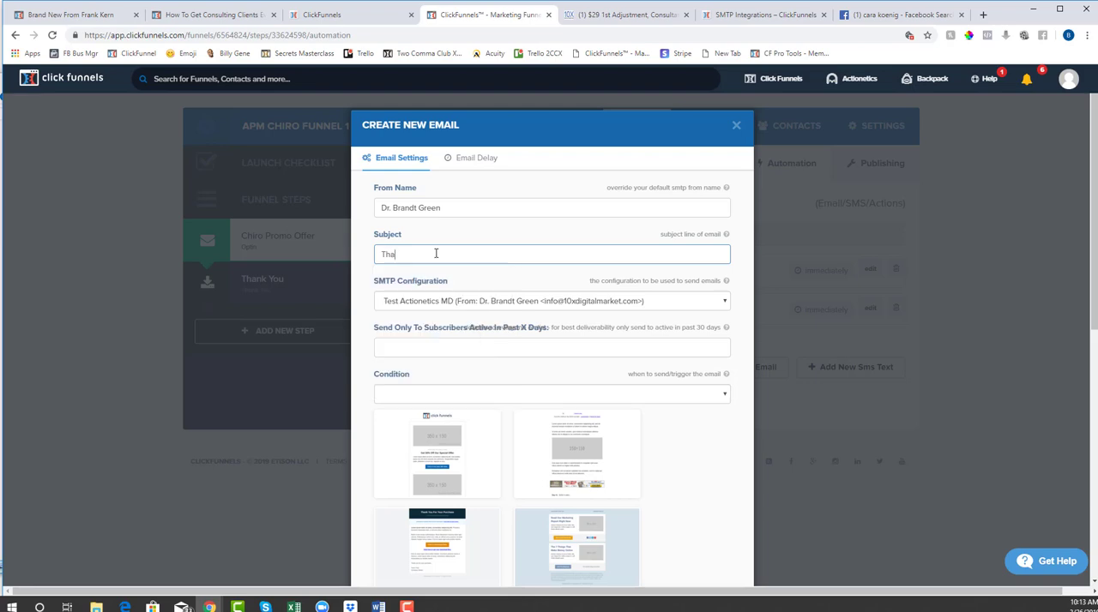
pyautogui.press('BackSpace')
pyautogui.press('BackSpace')
pyautogui.press('BackSpace')
pyautogui.press('BackSpace')
pyautogui.press('BackSpace')
pyautogui.press('BackSpace')
pyautogui.press('BackSpace')
pyautogui.write('You')
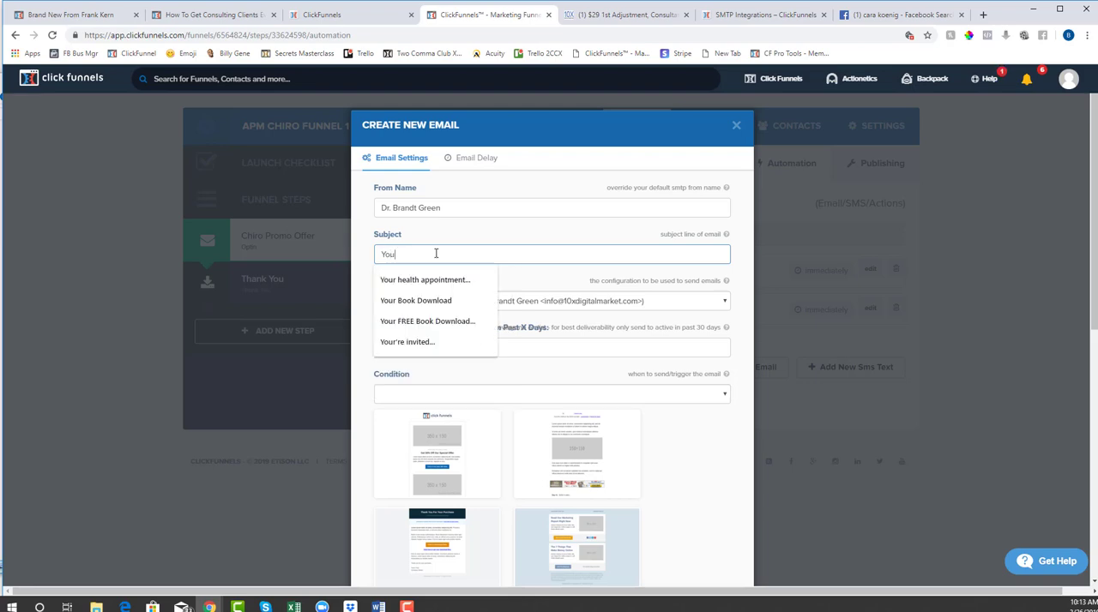
pyautogui.write('r Confirmation')
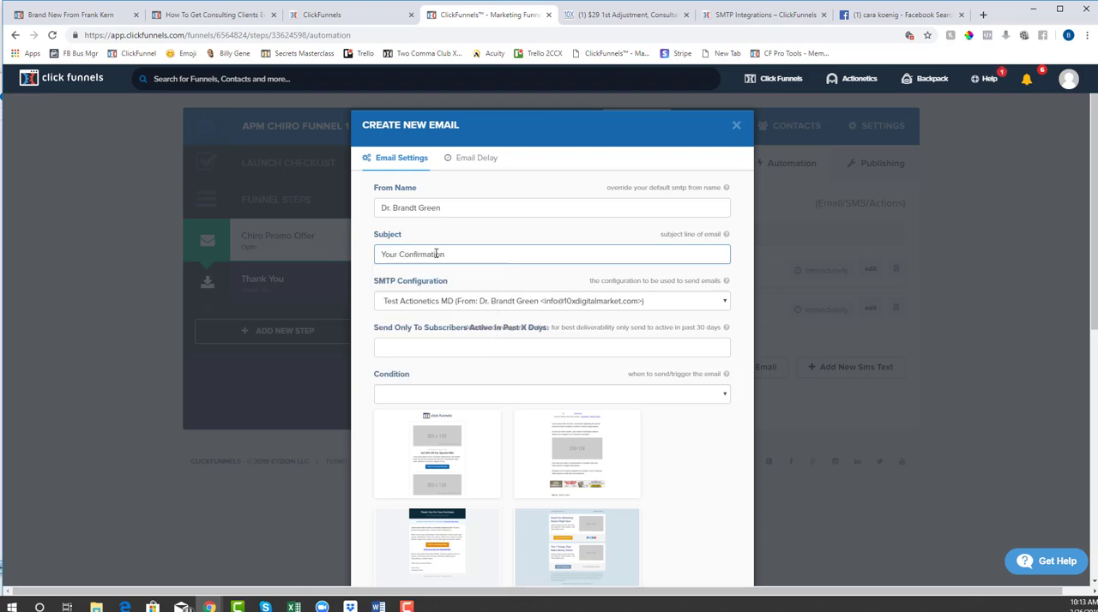
pyautogui.write(' Email')
pyautogui.press('Tab')
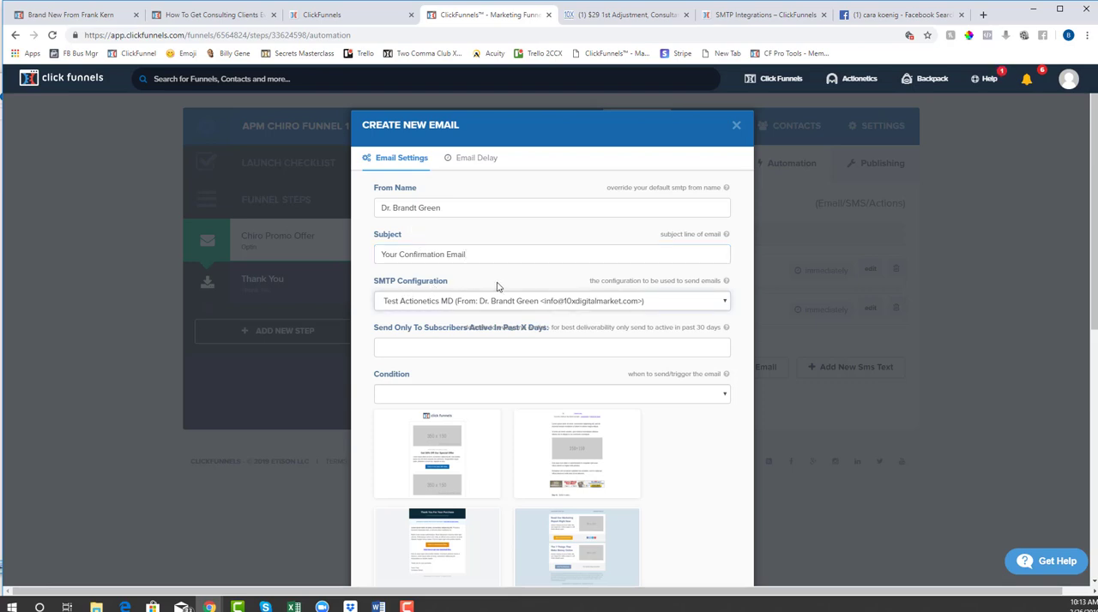
# Choose the Test Actionetics MD SMTP configuration and set the subscribers-active-in-past-days limit to 0
pyautogui.click(601, 304)
pyautogui.click(581, 319)
pyautogui.click(687, 347)
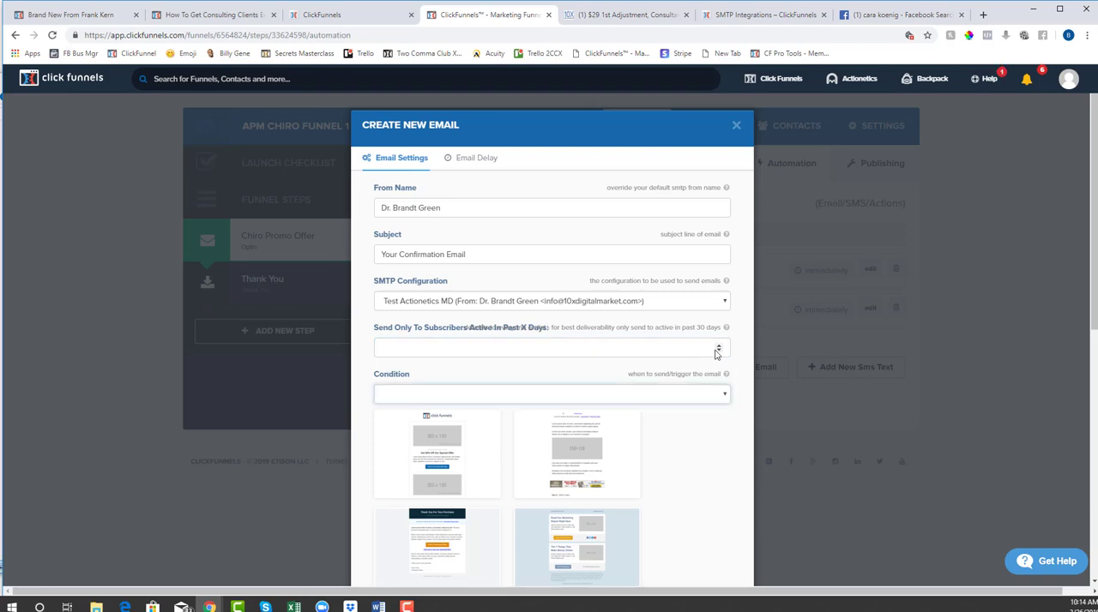
pyautogui.click(717, 351)
pyautogui.click(719, 346)
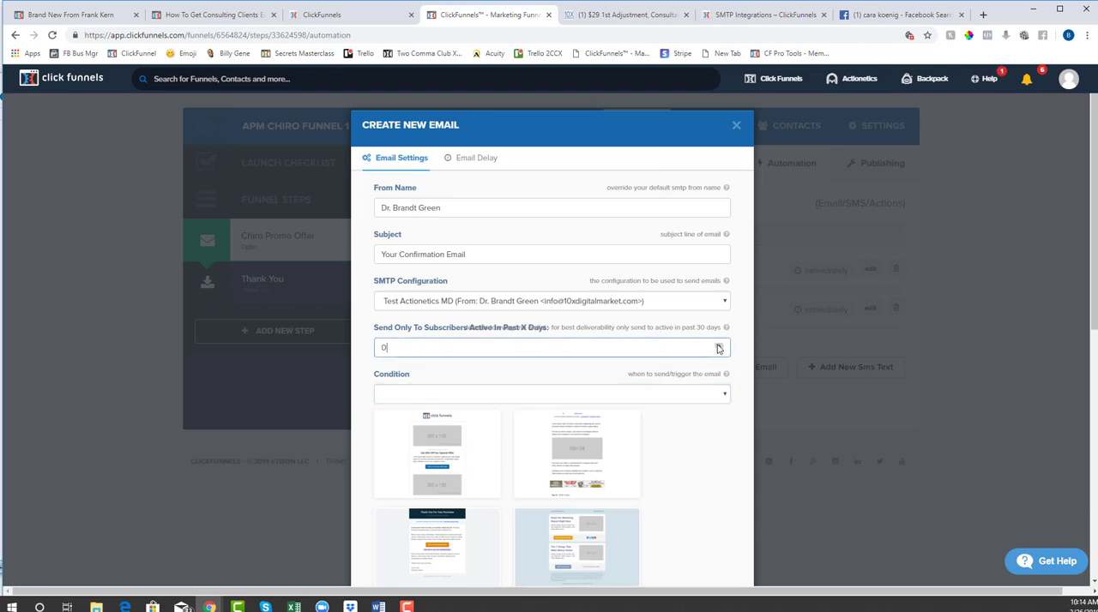
# Set the email's trigger condition to everyone and check the email delay options
pyautogui.click(497, 396)
pyautogui.click(485, 430)
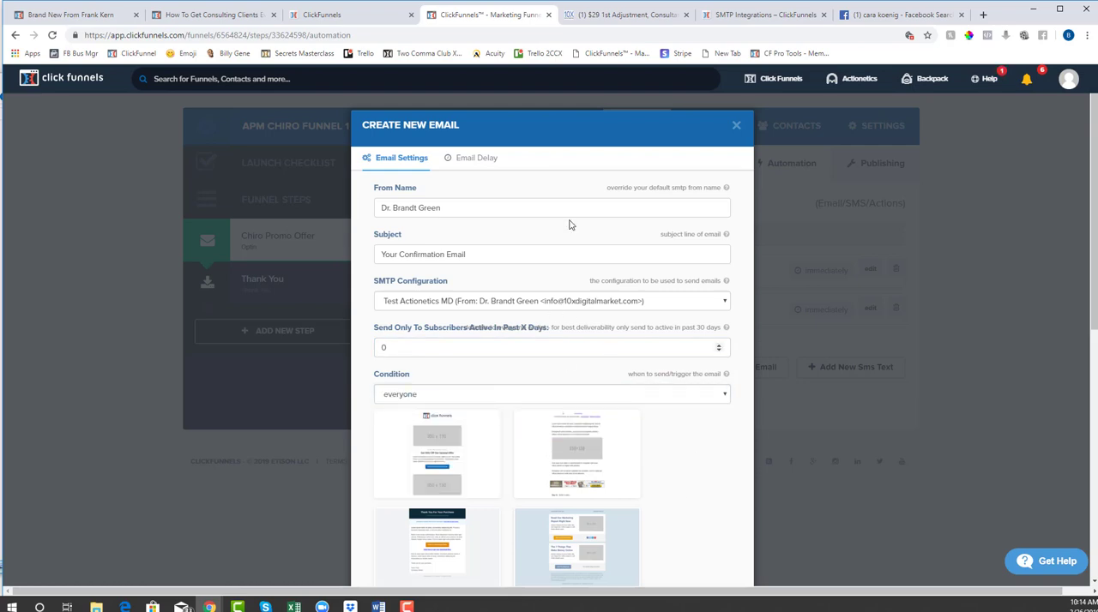
pyautogui.click(478, 160)
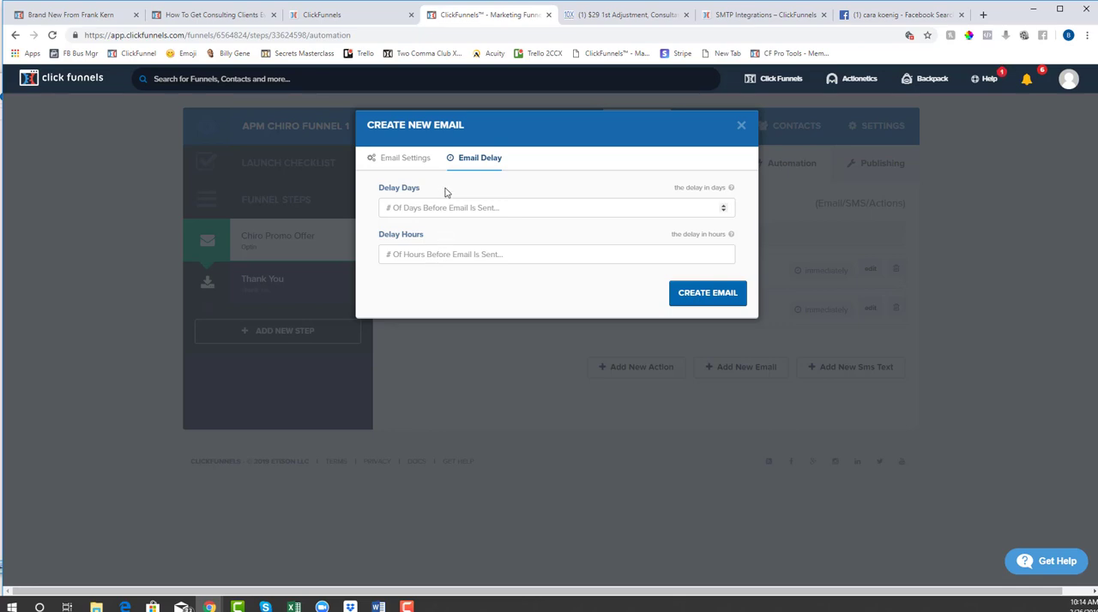
pyautogui.click(412, 165)
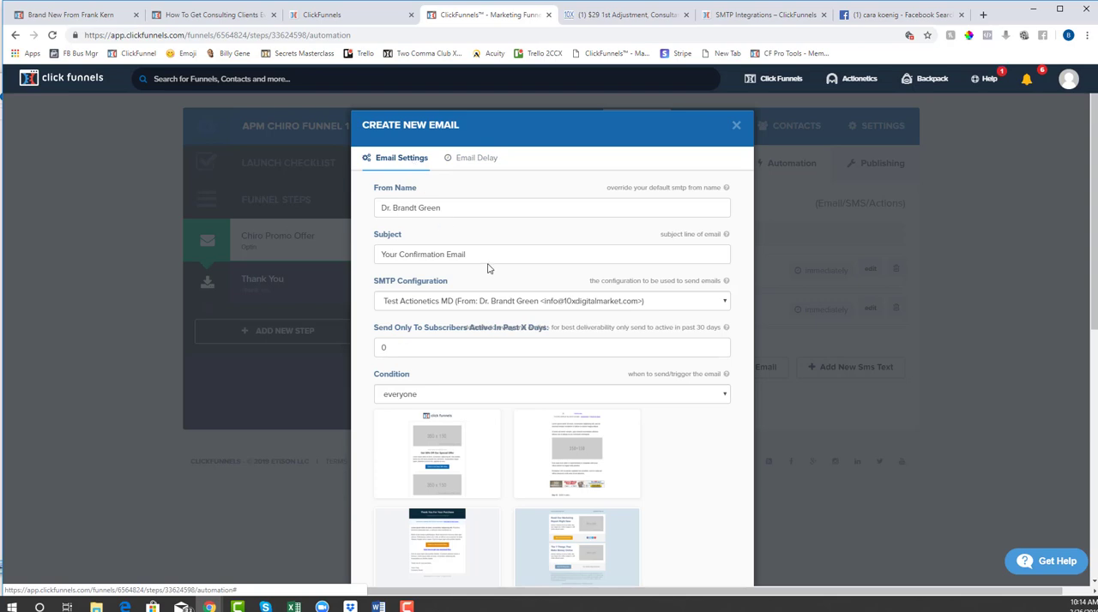
# Look through the available email templates in the email settings
pyautogui.scroll(-2, 620, 332)
pyautogui.scroll(2, 530, 199)
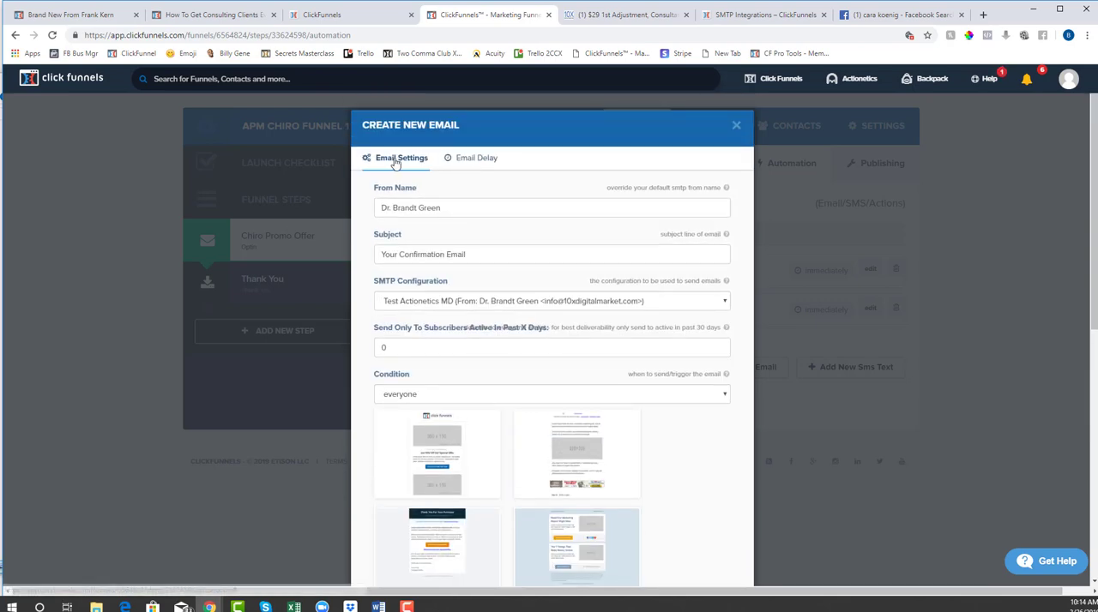
pyautogui.scroll(-3, 649, 393)
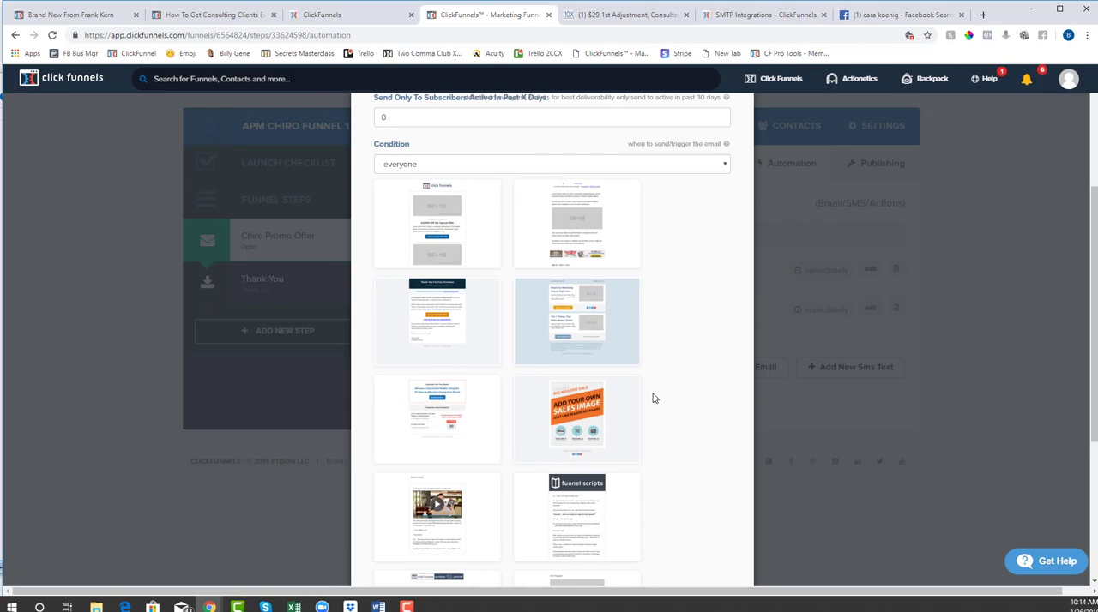
pyautogui.scroll(-2, 655, 398)
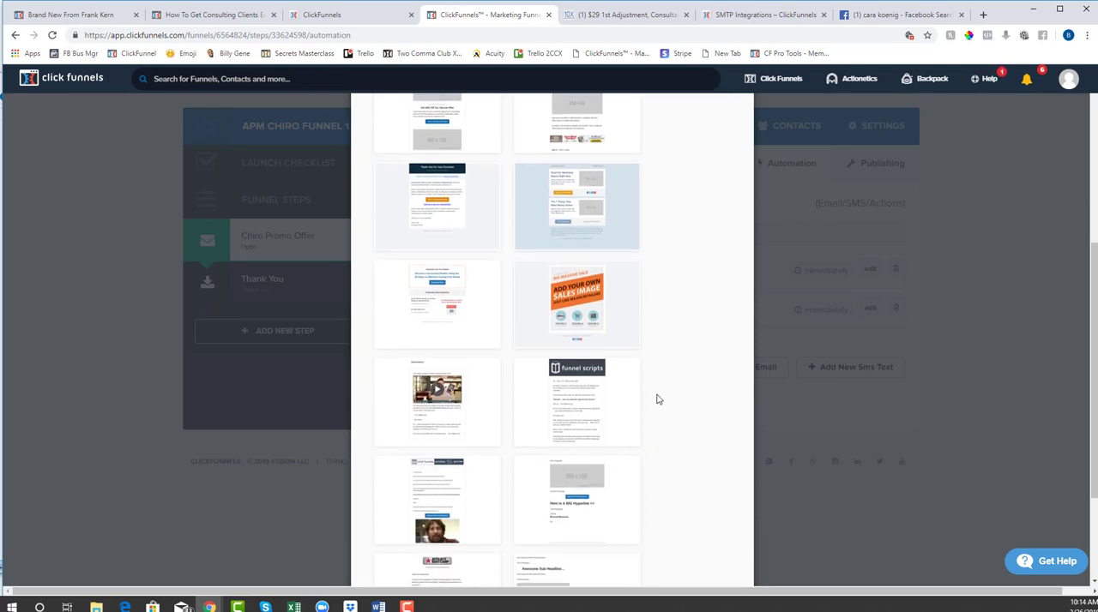
pyautogui.scroll(-2, 658, 400)
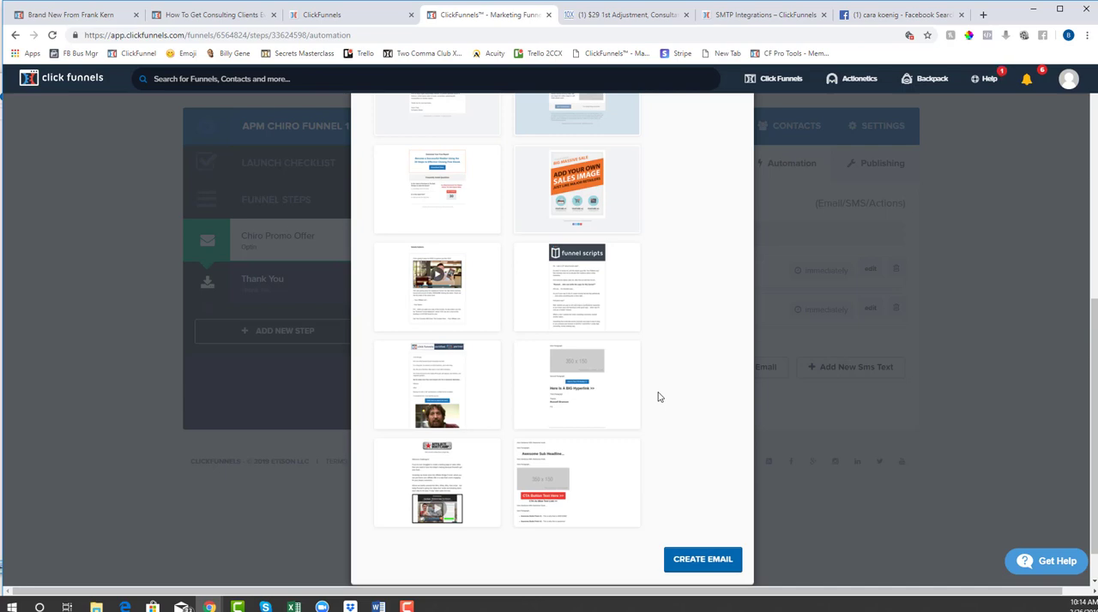
pyautogui.scroll(4, 658, 397)
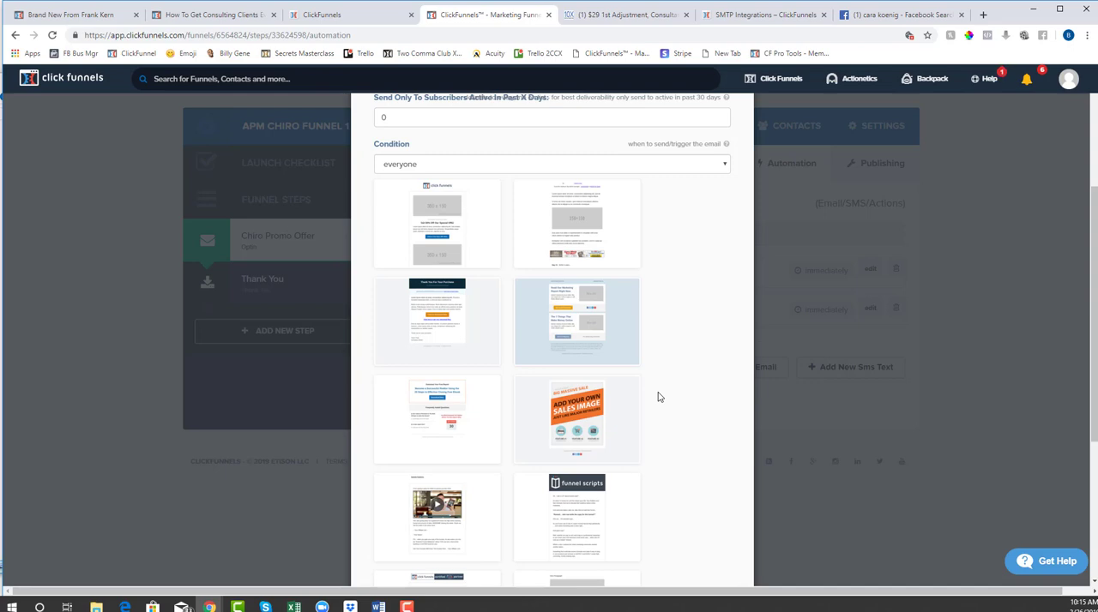
pyautogui.scroll(-1, 658, 396)
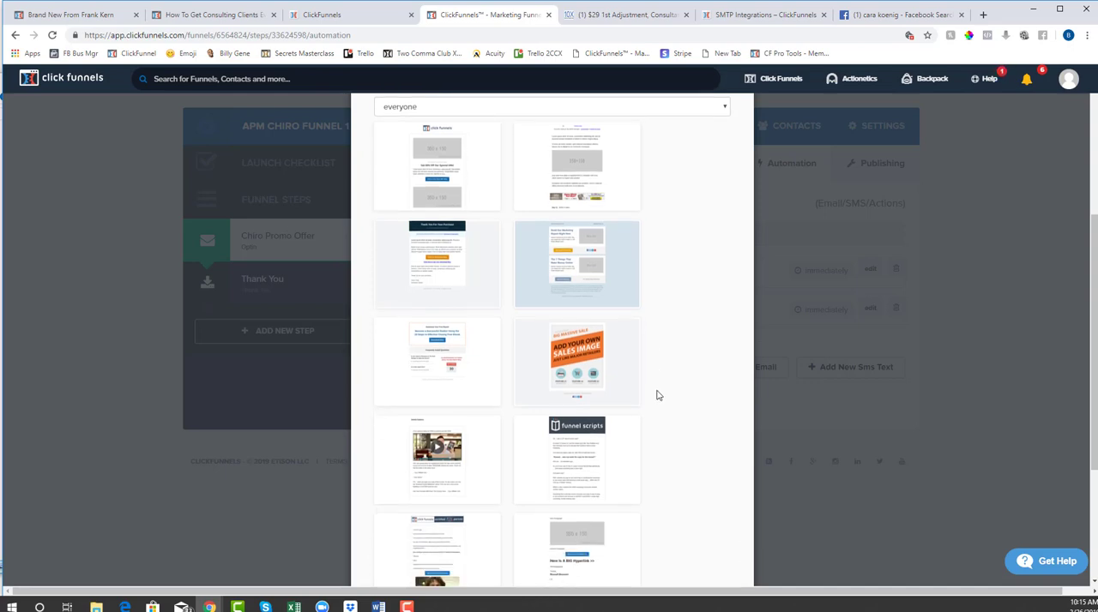
pyautogui.scroll(-1, 658, 395)
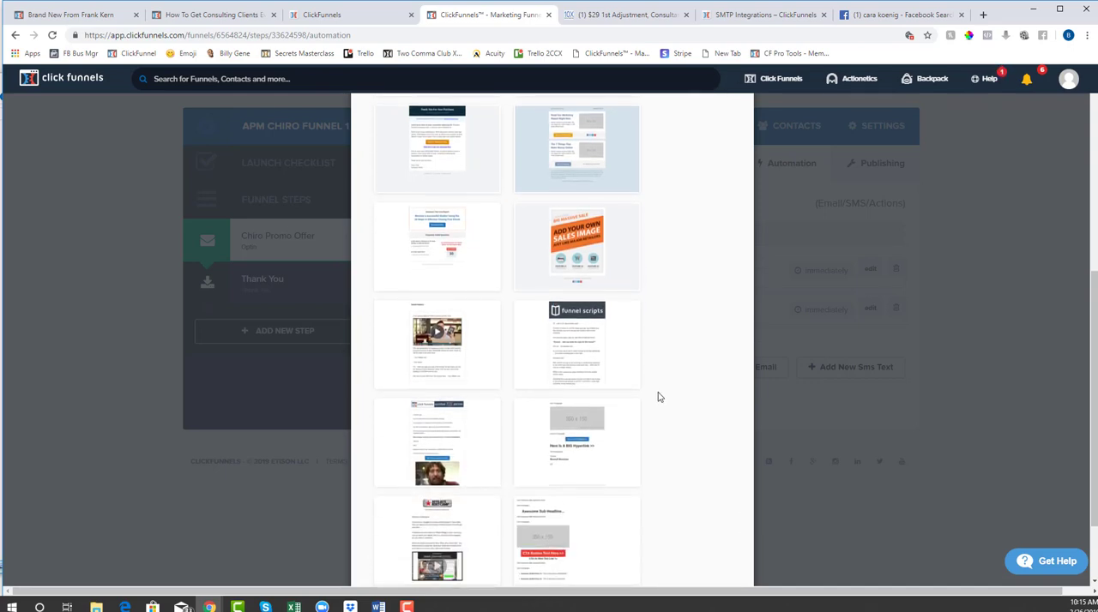
pyautogui.scroll(-1, 671, 406)
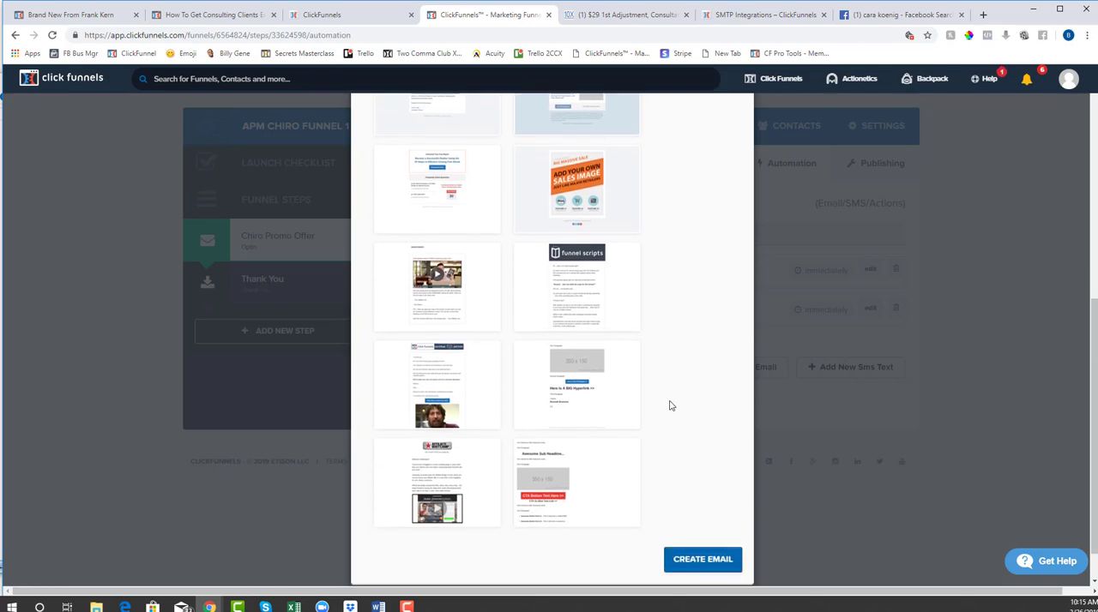
pyautogui.scroll(1, 670, 406)
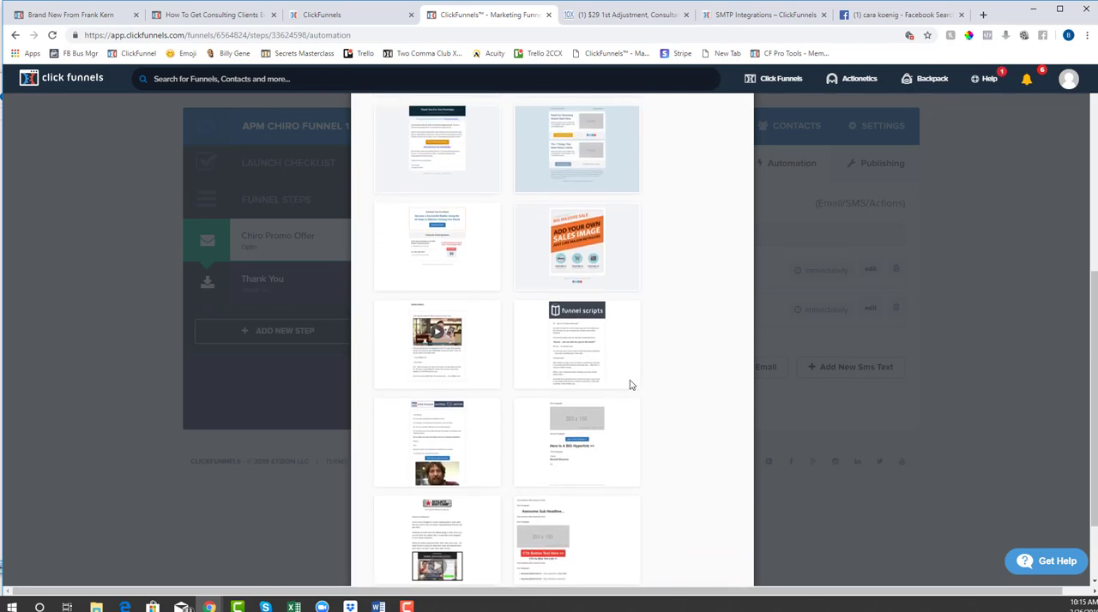
# Use the Funnel Scripts template and create the email
pyautogui.moveTo(598, 360)
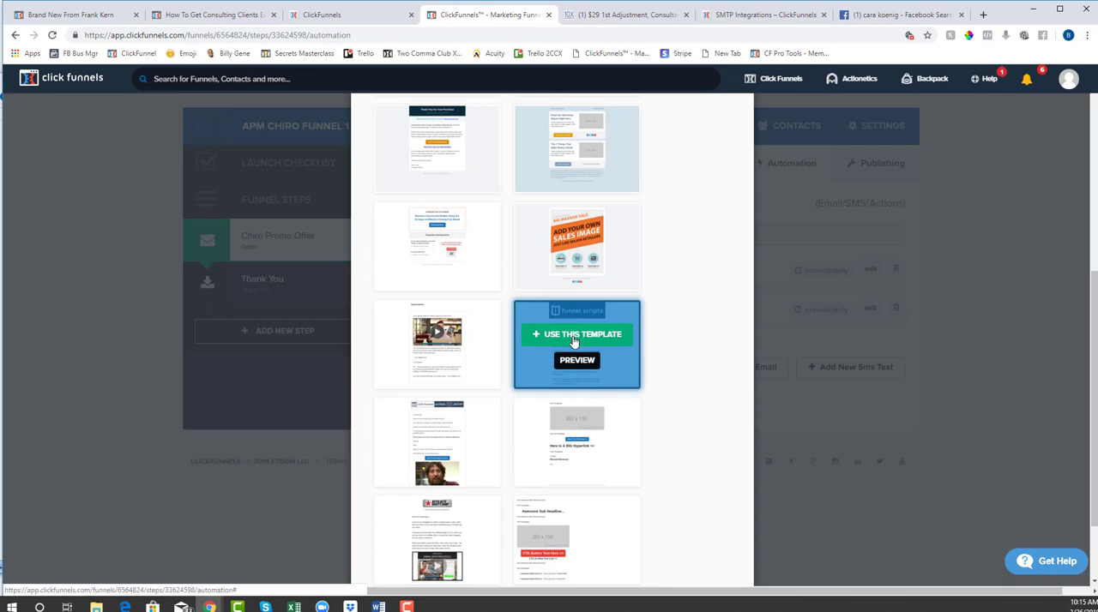
pyautogui.click(574, 340)
pyautogui.scroll(-2, 666, 369)
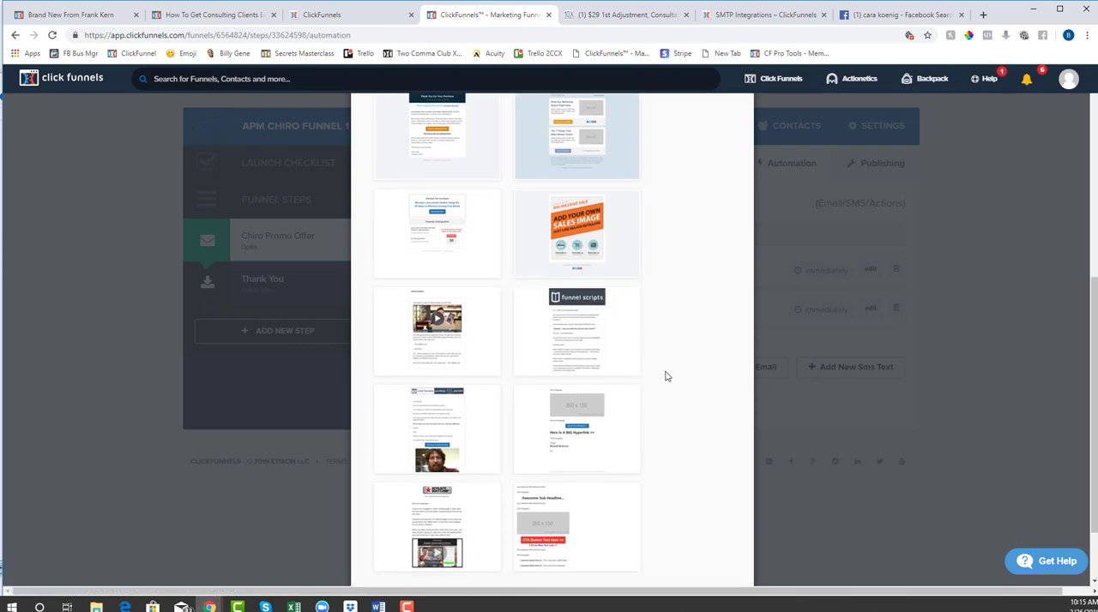
pyautogui.click(703, 515)
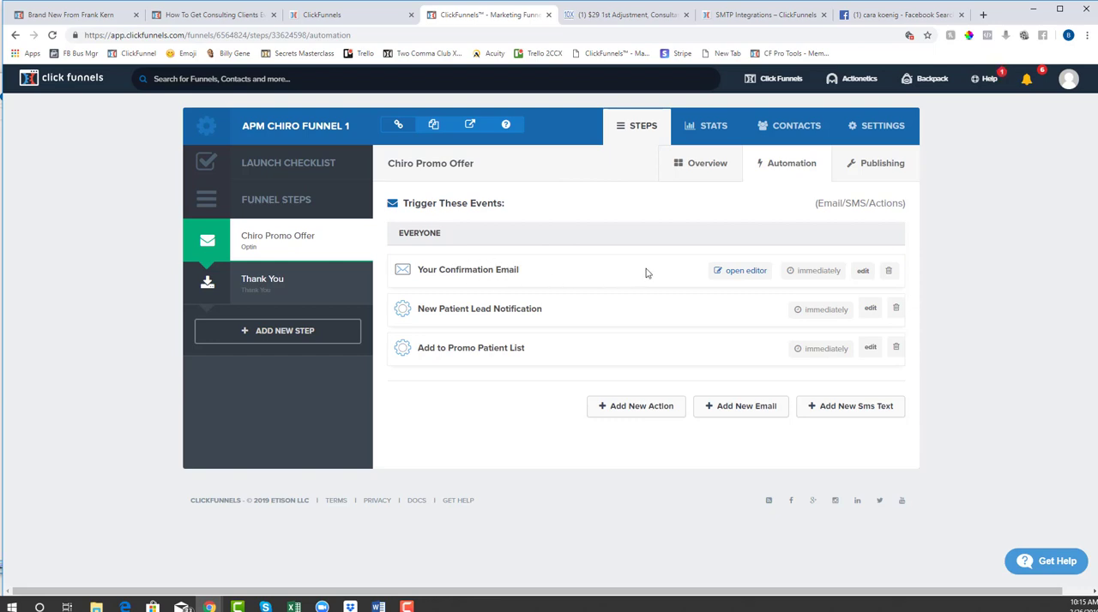
# Open Your Confirmation Email in the editor and review the template's content from header to footer
pyautogui.click(745, 271)
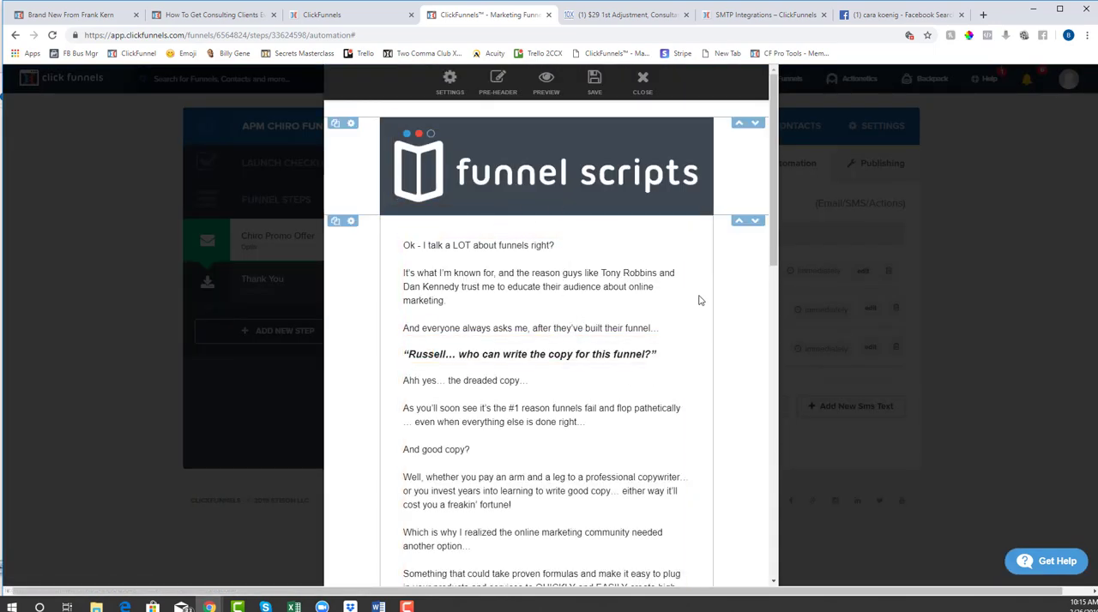
pyautogui.scroll(-4, 678, 299)
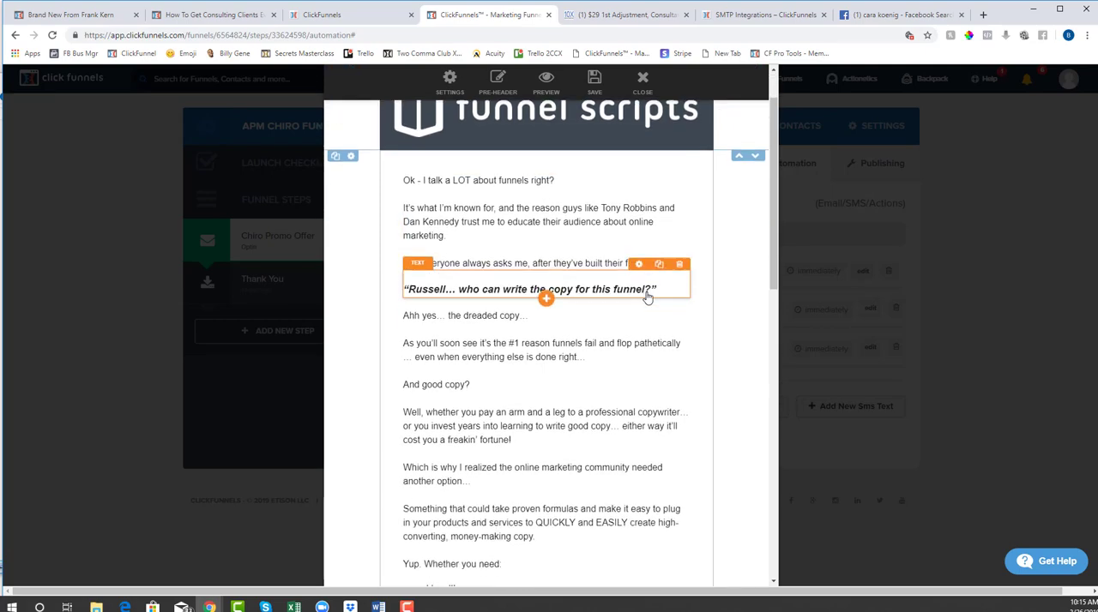
pyautogui.scroll(-5, 561, 314)
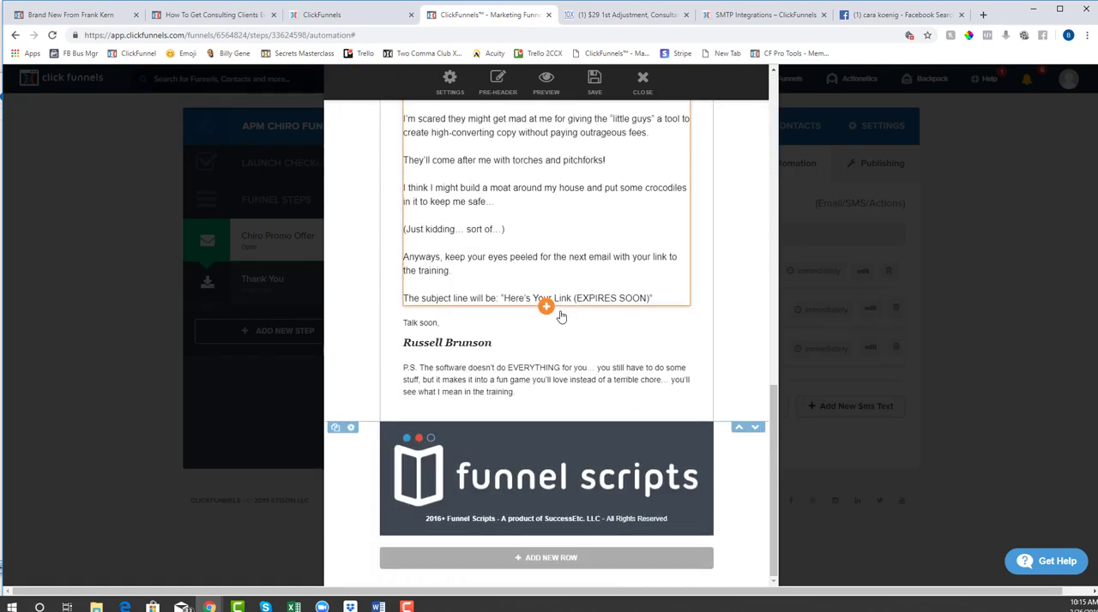
pyautogui.scroll(1, 502, 232)
pyautogui.scroll(10, 499, 220)
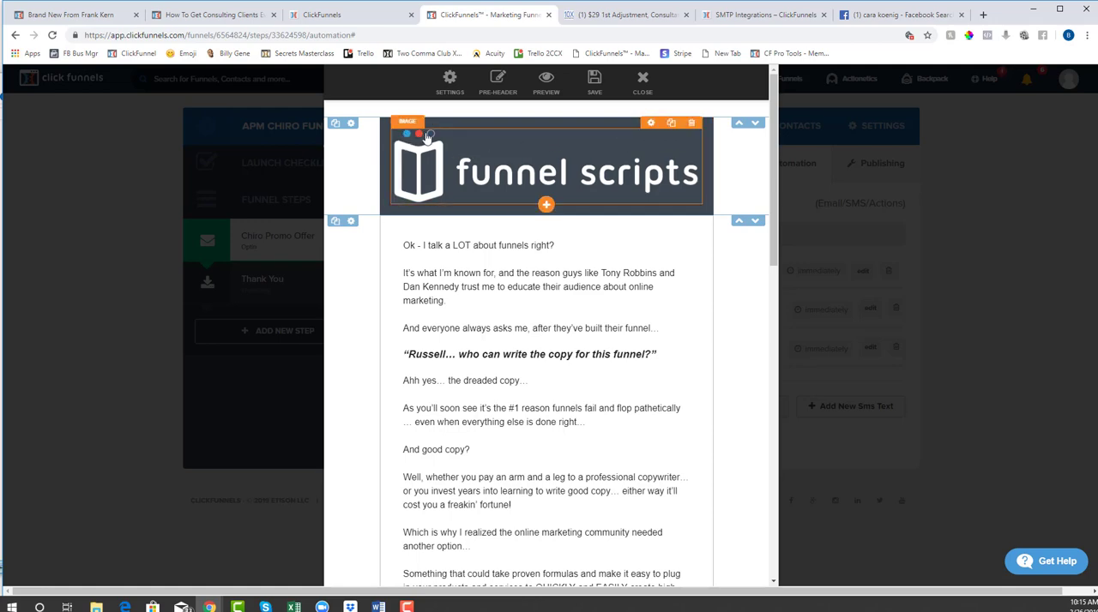
# Delete the Funnel Scripts header image and the empty dark header row above the email body
pyautogui.click(692, 123)
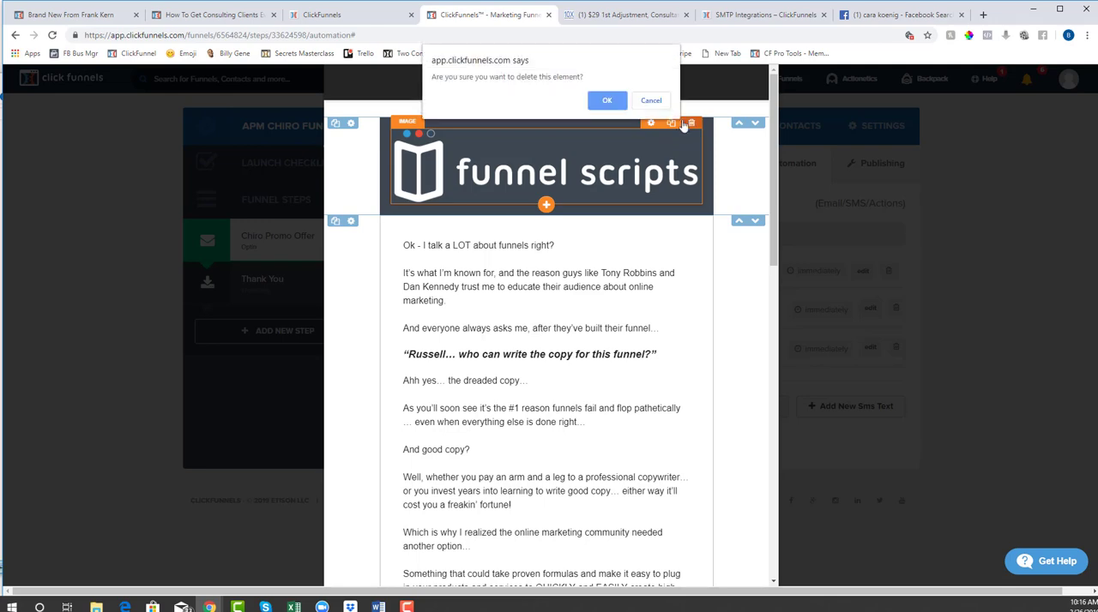
pyautogui.click(606, 101)
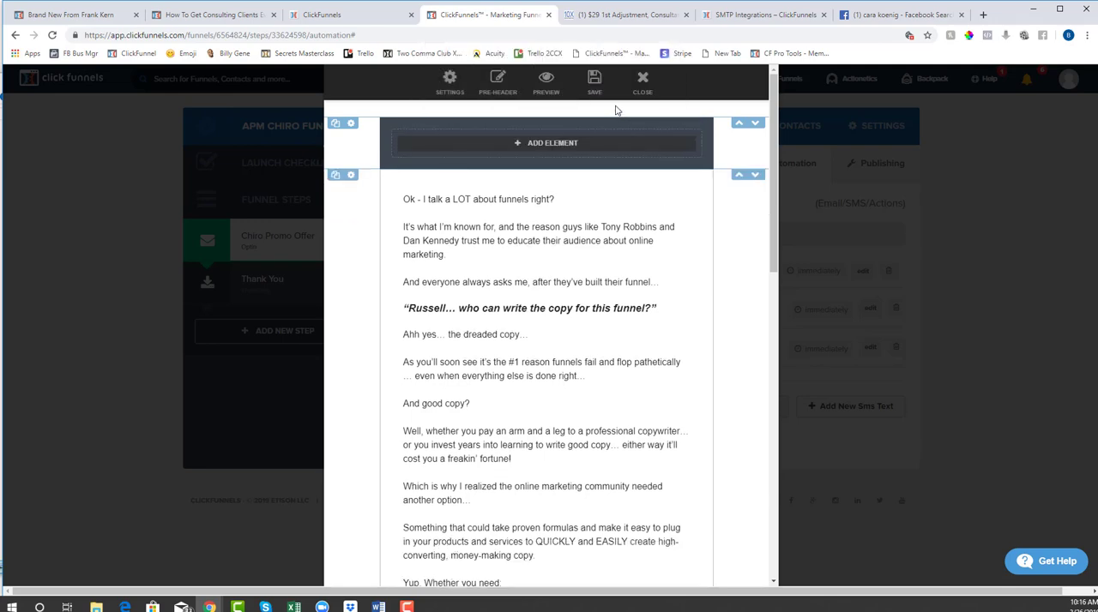
pyautogui.click(350, 123)
pyautogui.click(439, 341)
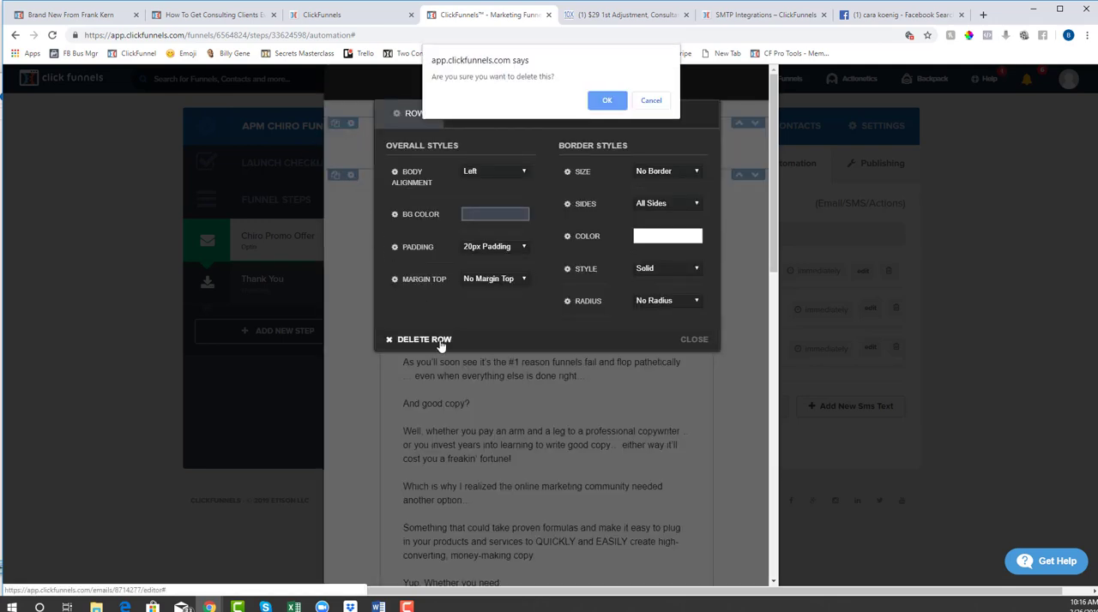
pyautogui.click(606, 100)
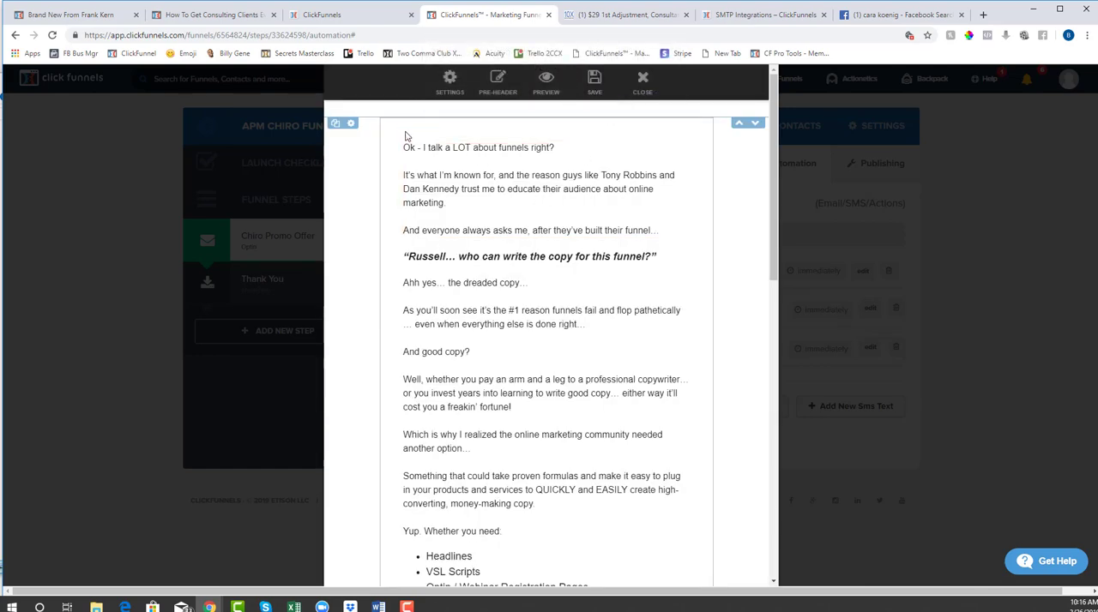
# Set the email body row's border size to No Border, keeping the Solid style
pyautogui.click(351, 123)
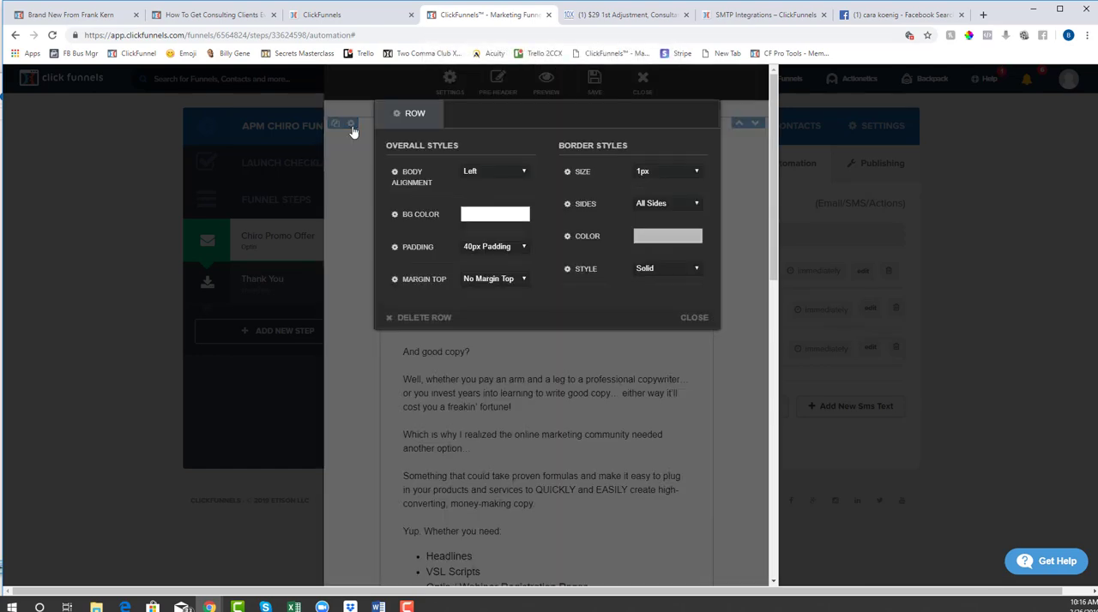
pyautogui.click(666, 205)
pyautogui.click(667, 205)
pyautogui.click(665, 270)
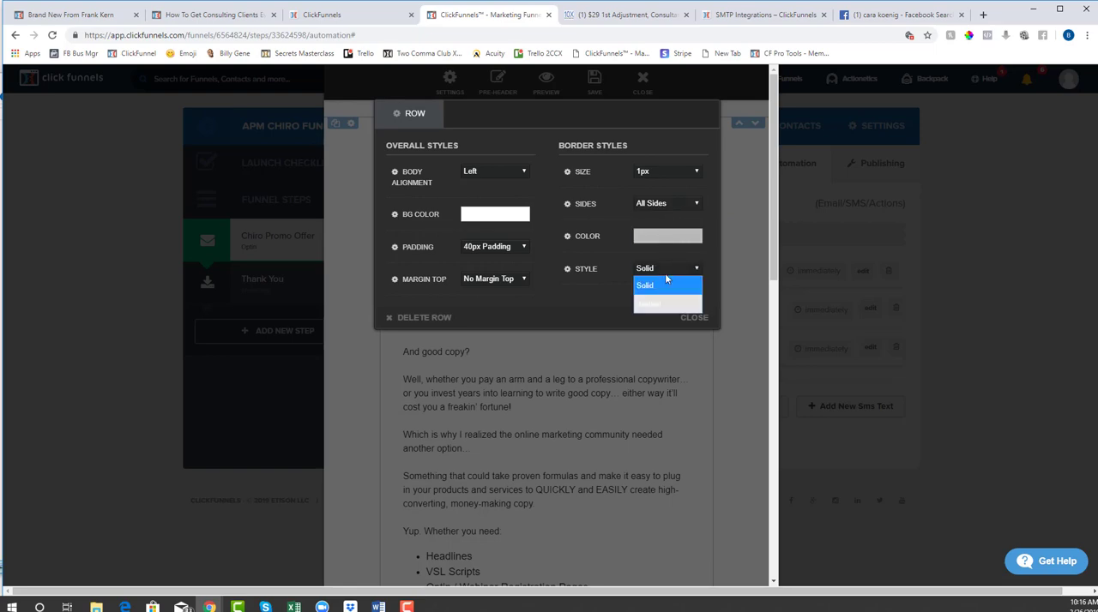
pyautogui.click(652, 285)
pyautogui.click(660, 172)
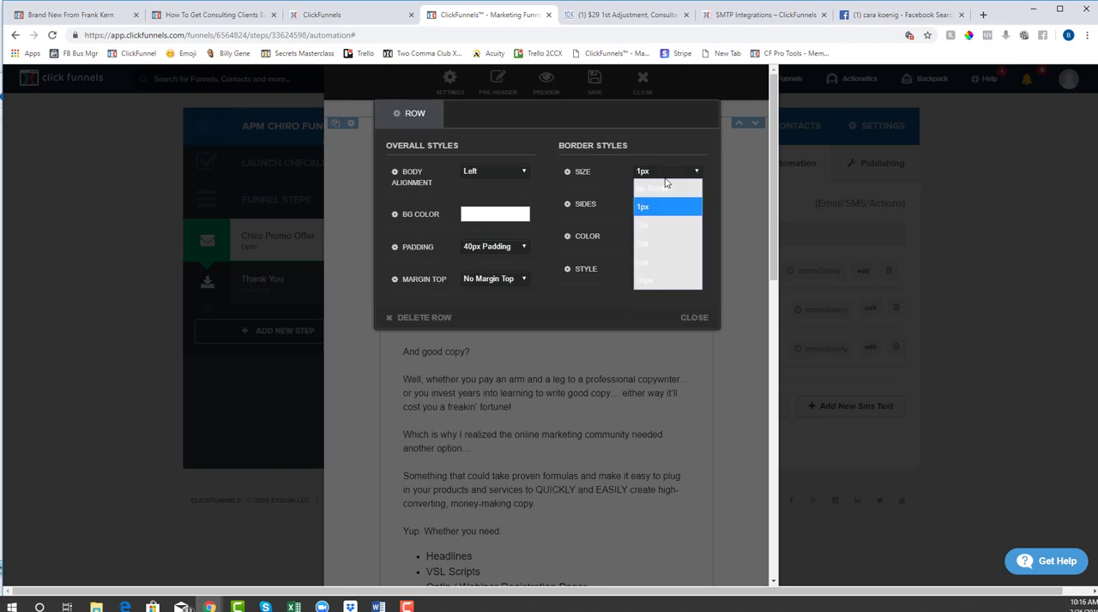
pyautogui.click(659, 187)
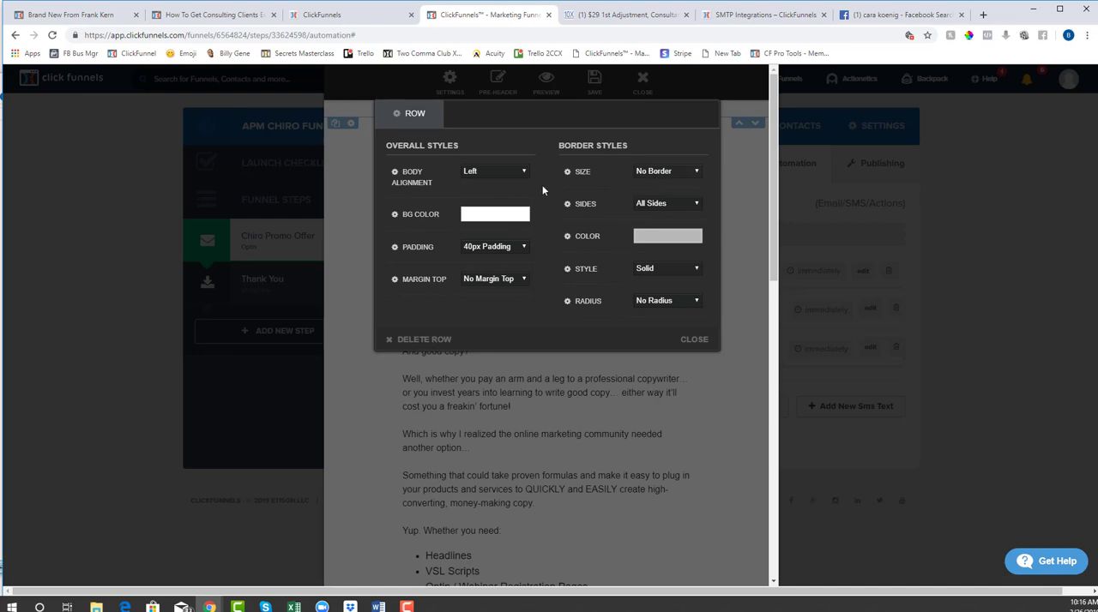
# Try No Padding and 20px Padding on the email body row, and return it to 40px Padding
pyautogui.click(511, 247)
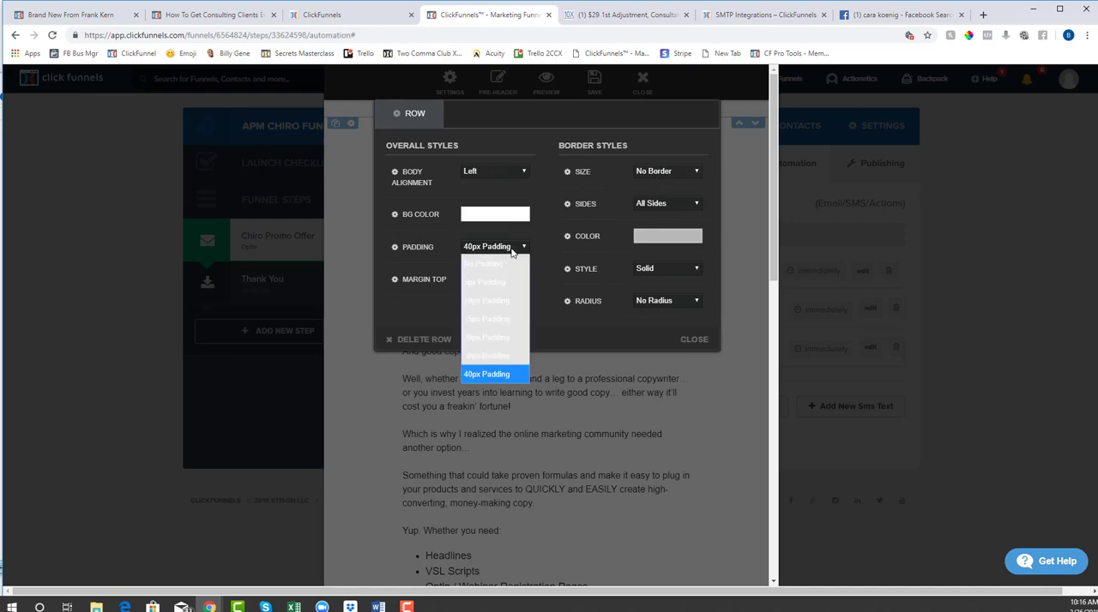
pyautogui.click(505, 257)
pyautogui.click(506, 246)
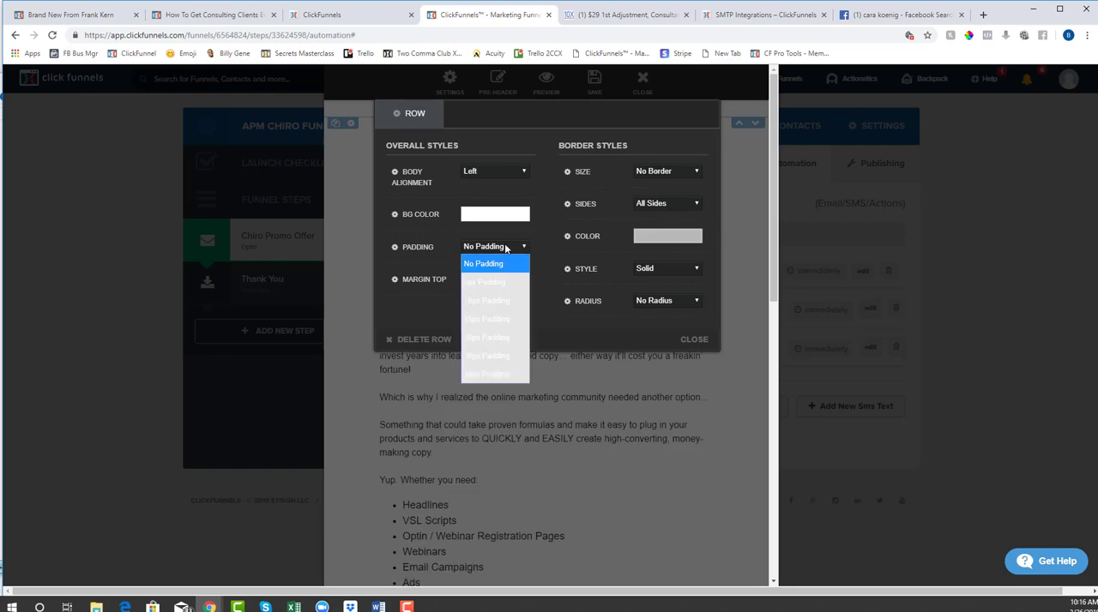
pyautogui.click(510, 337)
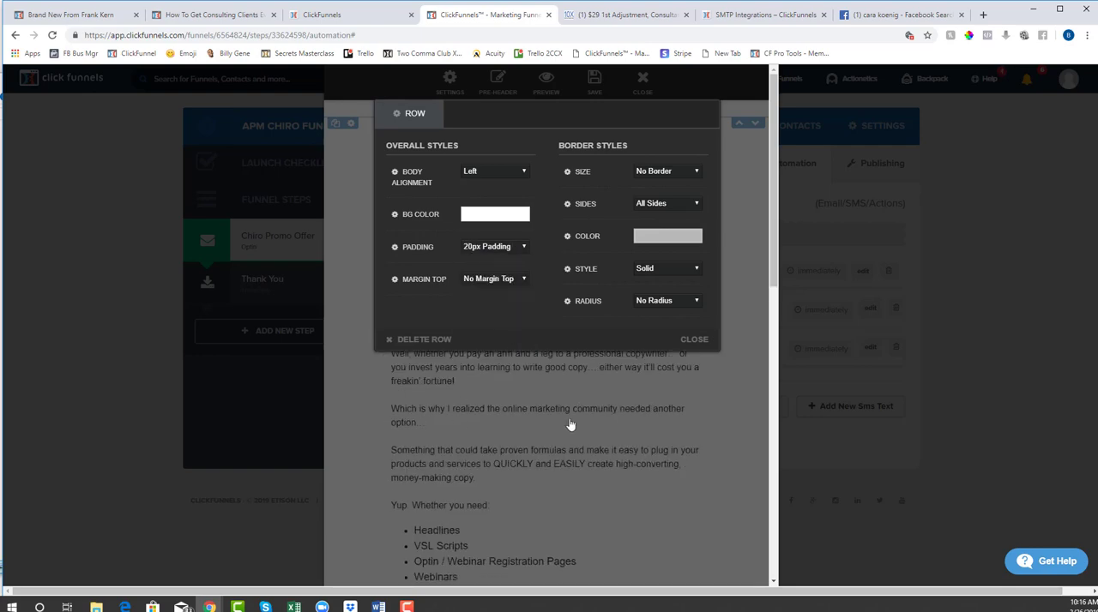
pyautogui.click(505, 247)
pyautogui.click(483, 370)
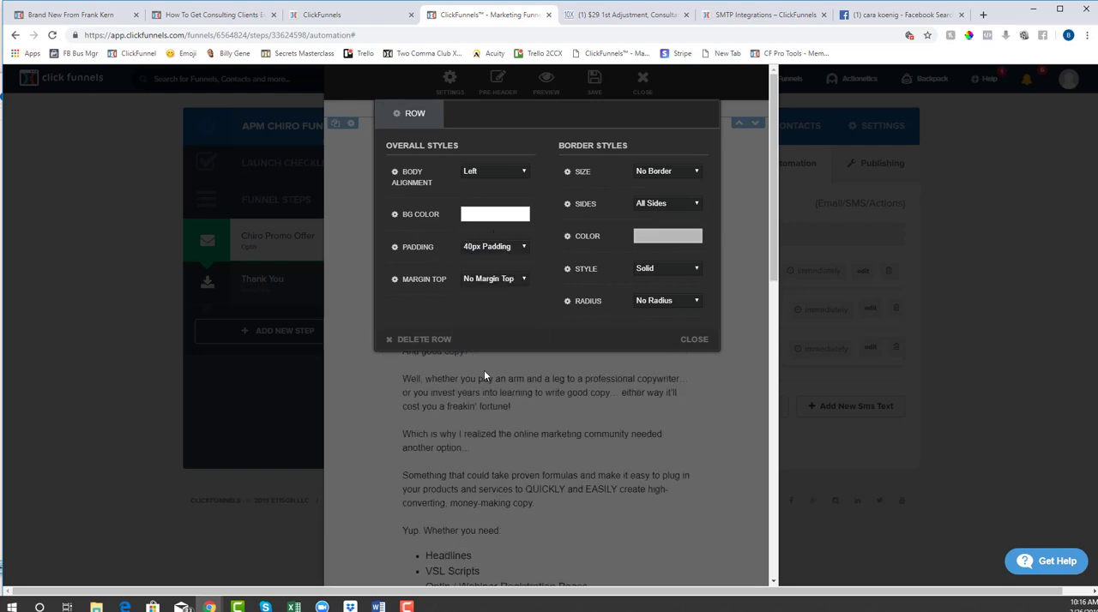
# Set the email body row's padding to No Padding and close the row settings
pyautogui.click(487, 247)
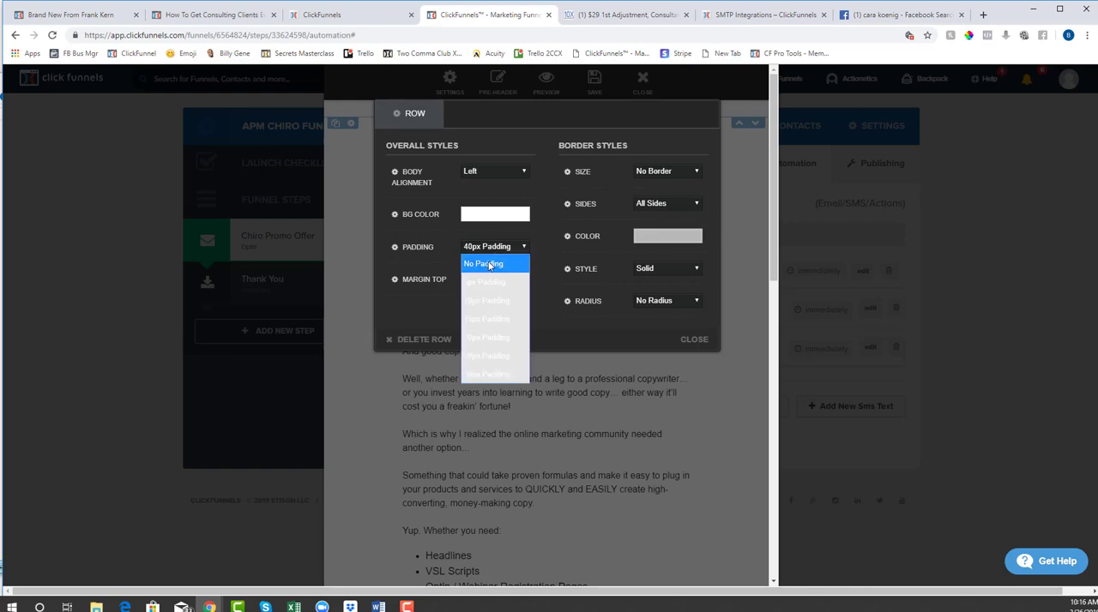
pyautogui.click(490, 266)
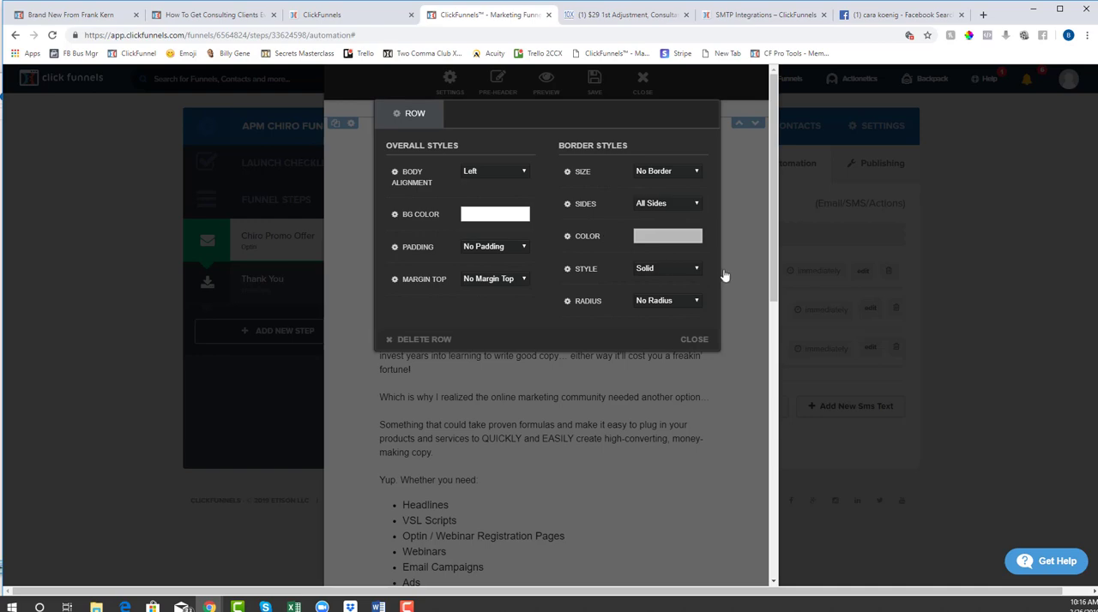
pyautogui.click(694, 341)
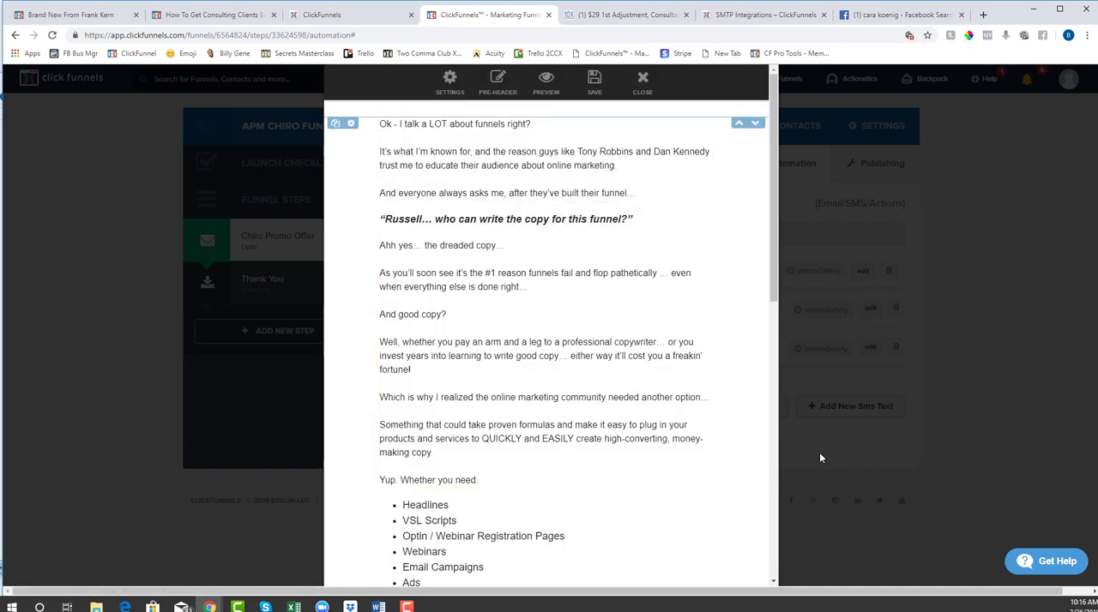
# Insert blank space above the email's opening line and leave the text block
pyautogui.click(384, 124)
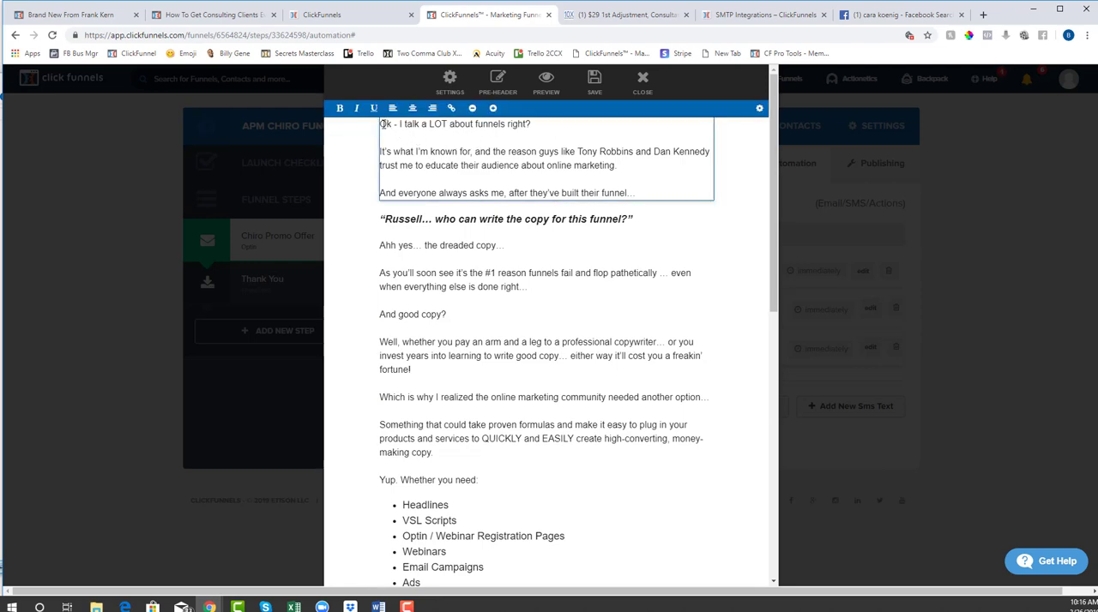
pyautogui.press('Return')
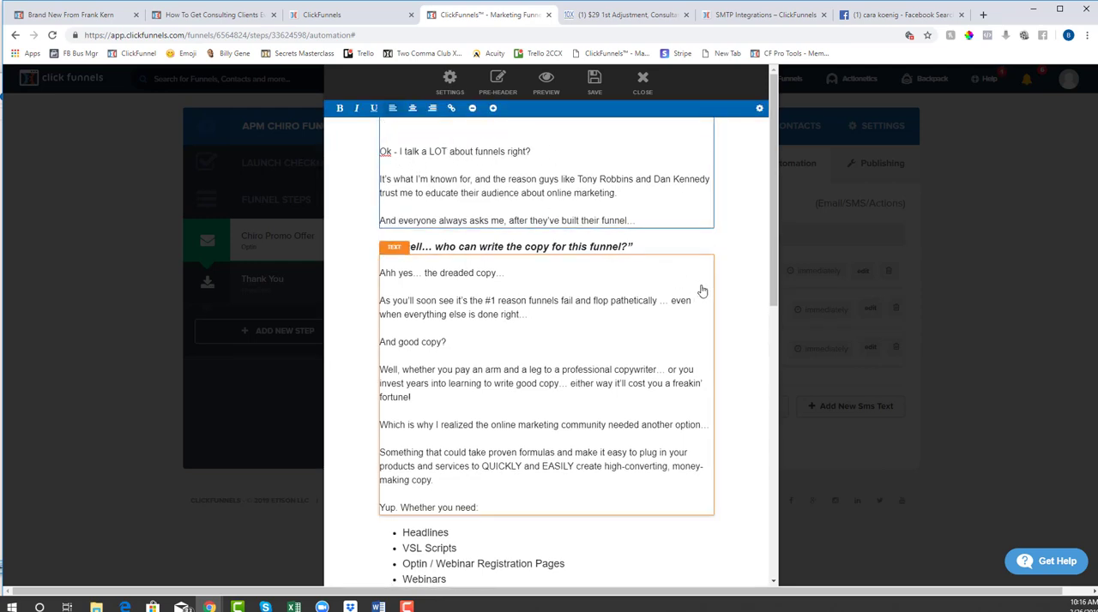
pyautogui.click(348, 249)
# Replace the Funnel Scripts image in the email footer with the 10X Digital Marketing logo from the image library
pyautogui.scroll(-2, 576, 318)
pyautogui.scroll(-8, 577, 318)
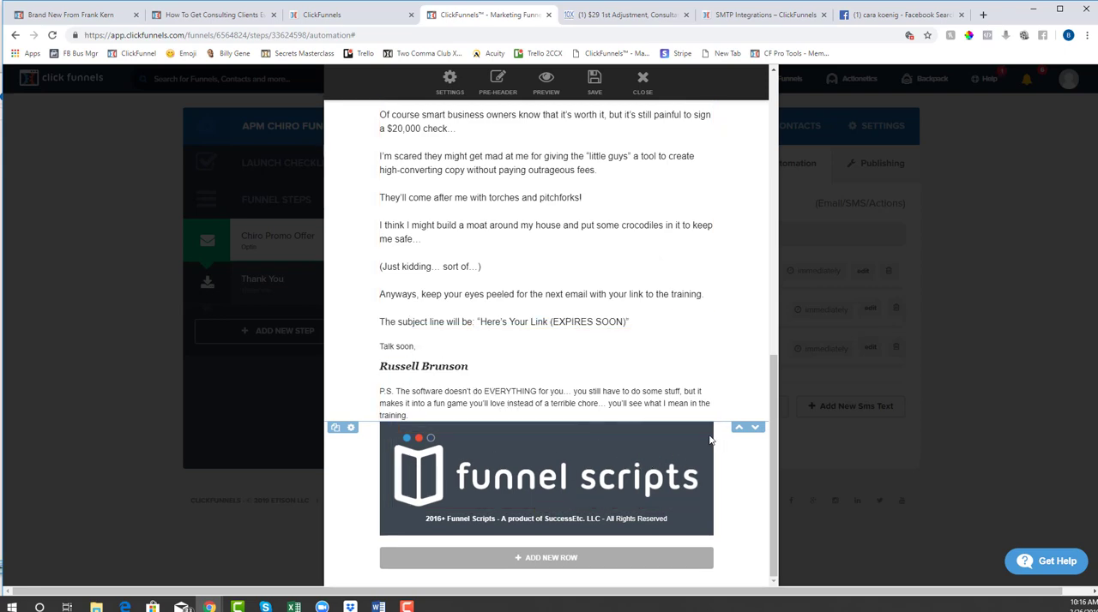
pyautogui.click(589, 465)
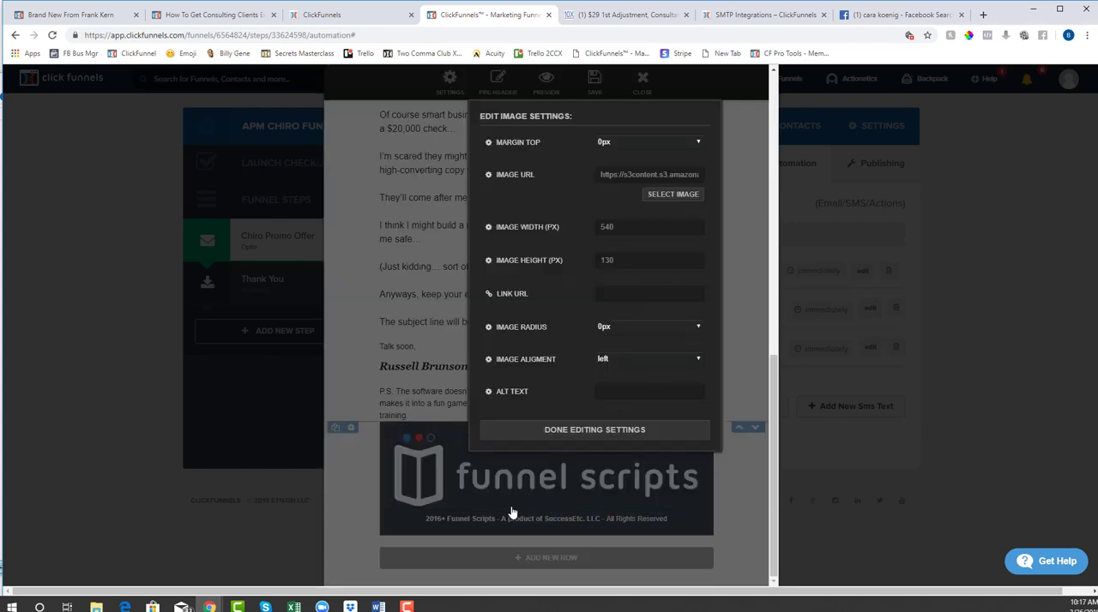
pyautogui.click(672, 194)
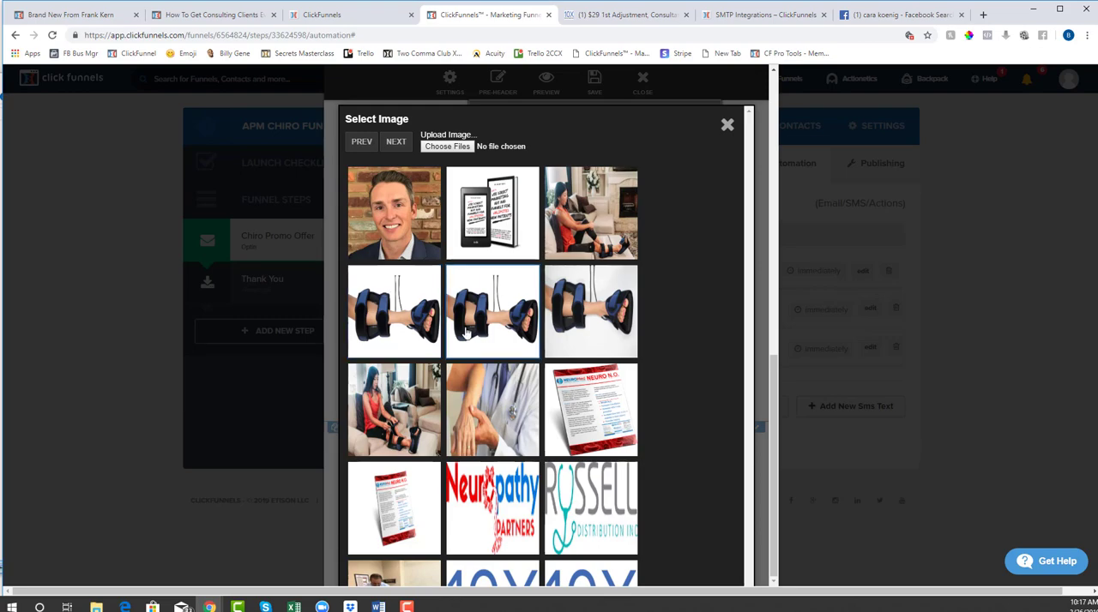
pyautogui.click(503, 581)
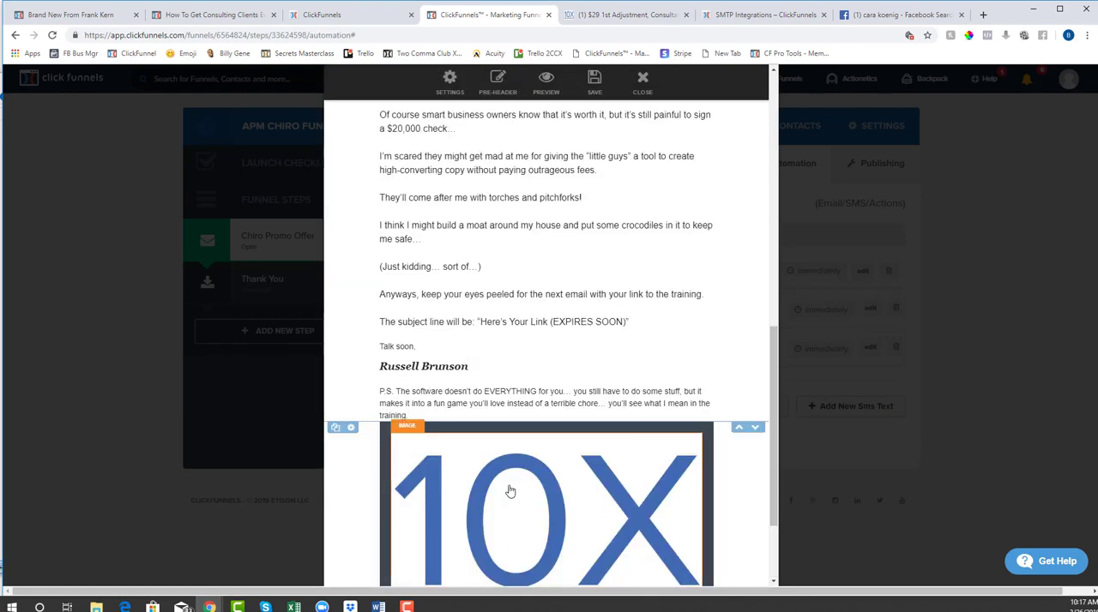
# Clear the footer logo's height and set its width to 200 px after trying 100 px
pyautogui.click(511, 491)
pyautogui.click(607, 541)
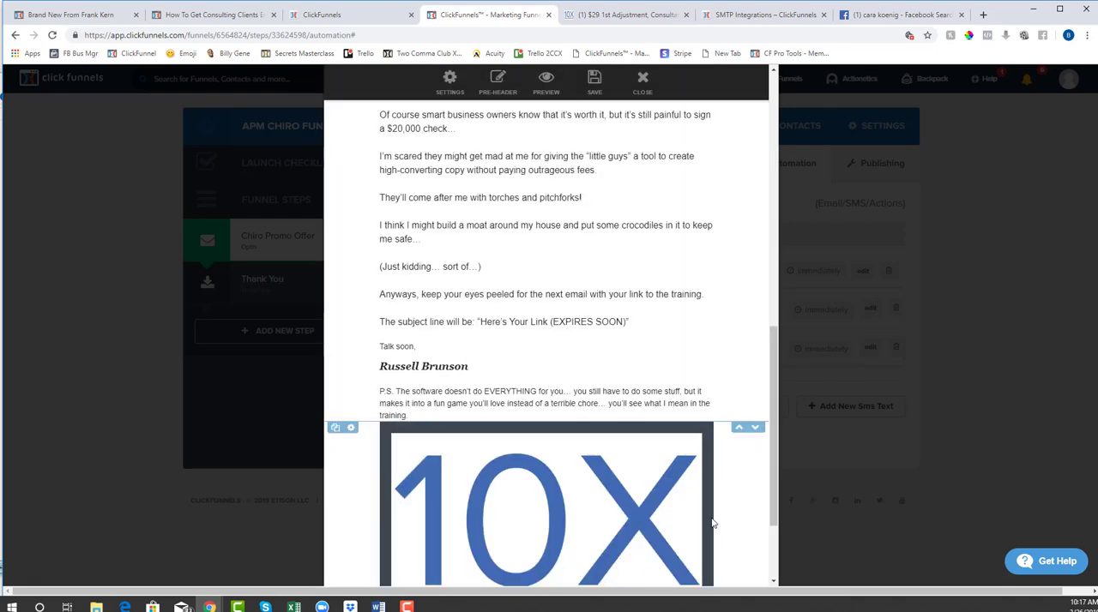
pyautogui.click(546, 506)
pyautogui.doubleClick(623, 226)
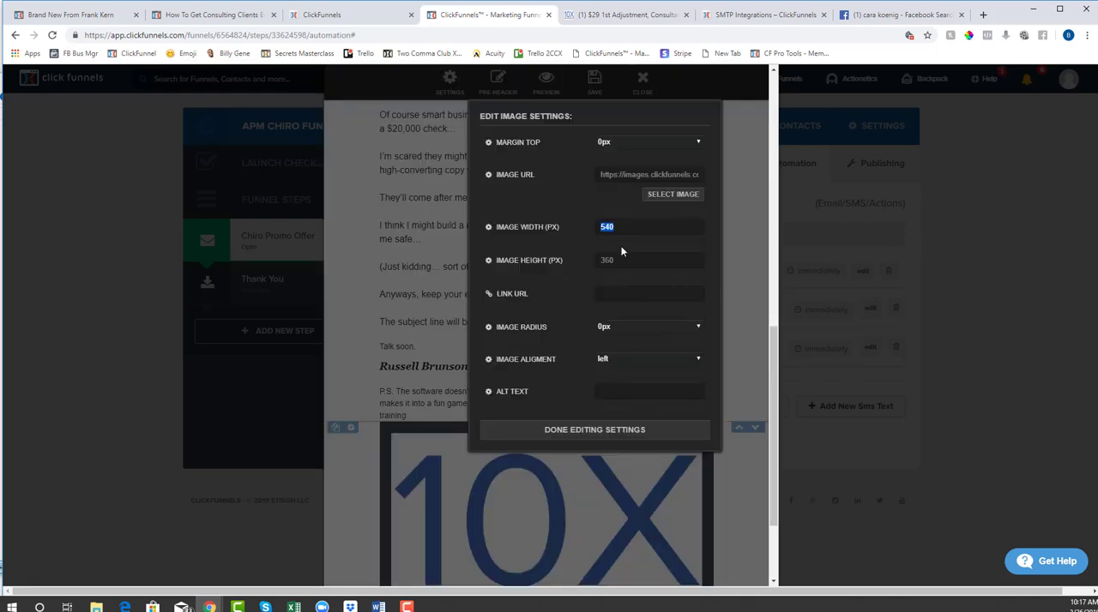
pyautogui.press('BackSpace')
pyautogui.press('Tab')
pyautogui.press('BackSpace')
pyautogui.click(629, 229)
pyautogui.write('100')
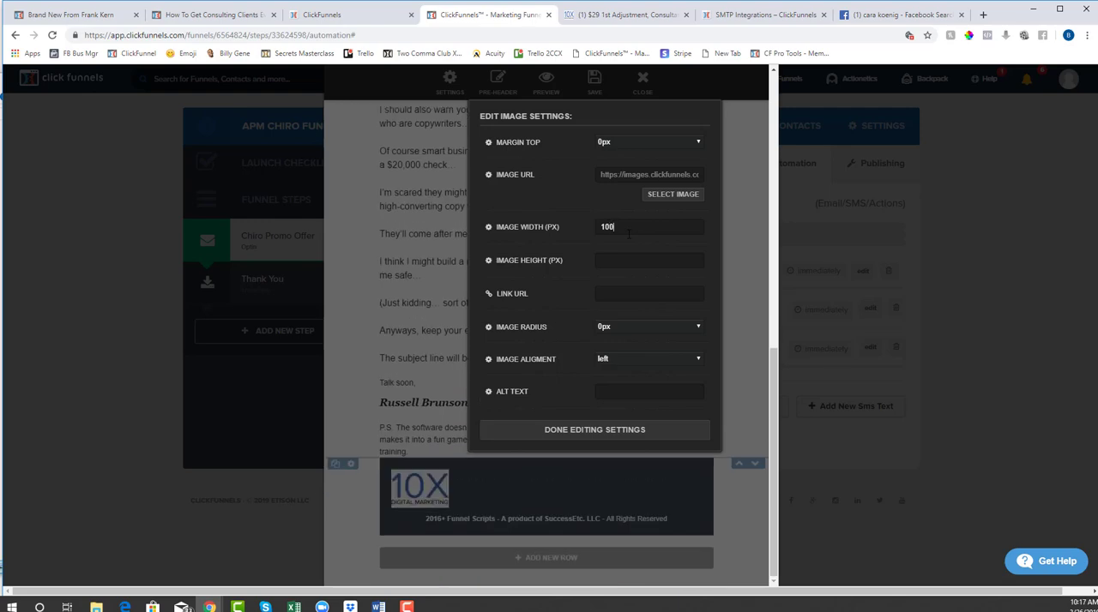
pyautogui.doubleClick(635, 230)
pyautogui.write('200')
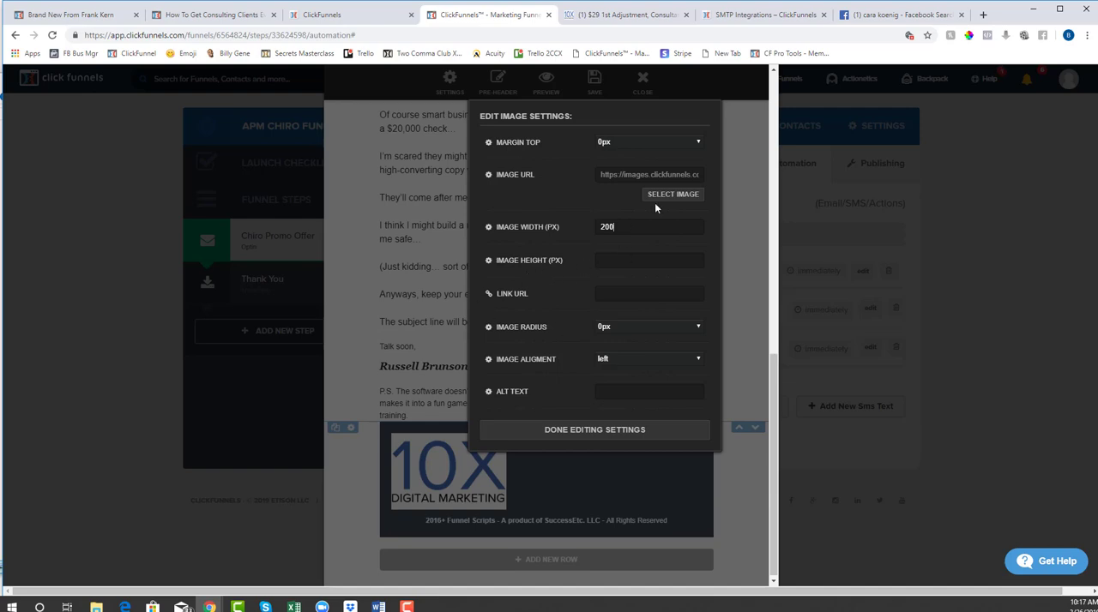
# Set the footer logo's alignment to center and finish editing the image settings
pyautogui.click(628, 362)
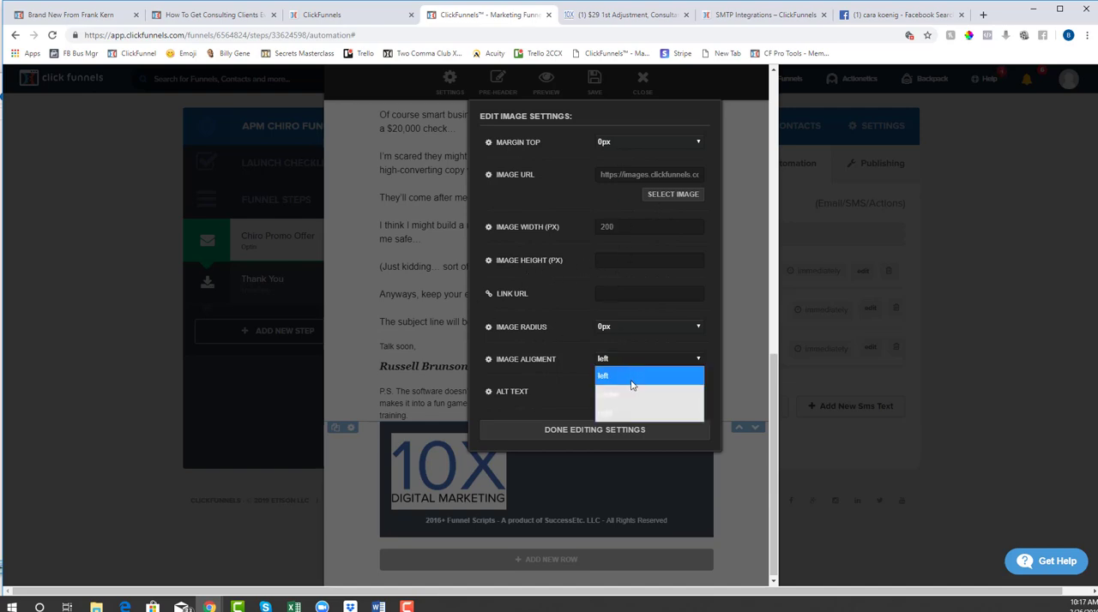
pyautogui.click(635, 395)
pyautogui.click(603, 431)
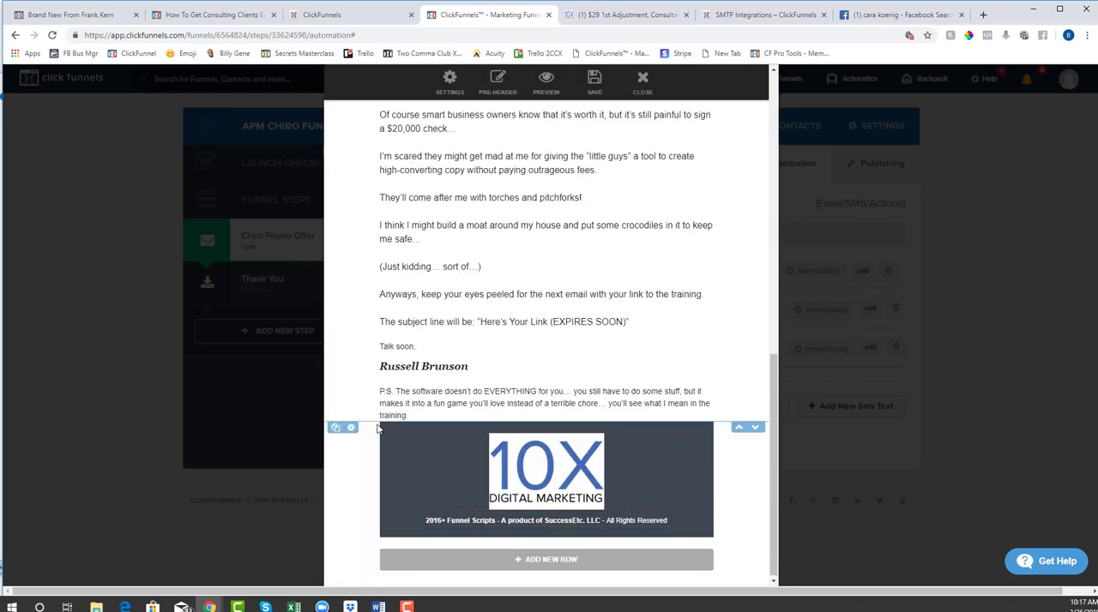
# Set the footer row's background color to white (#ffffff) and close the row settings
pyautogui.click(350, 427)
pyautogui.click(511, 223)
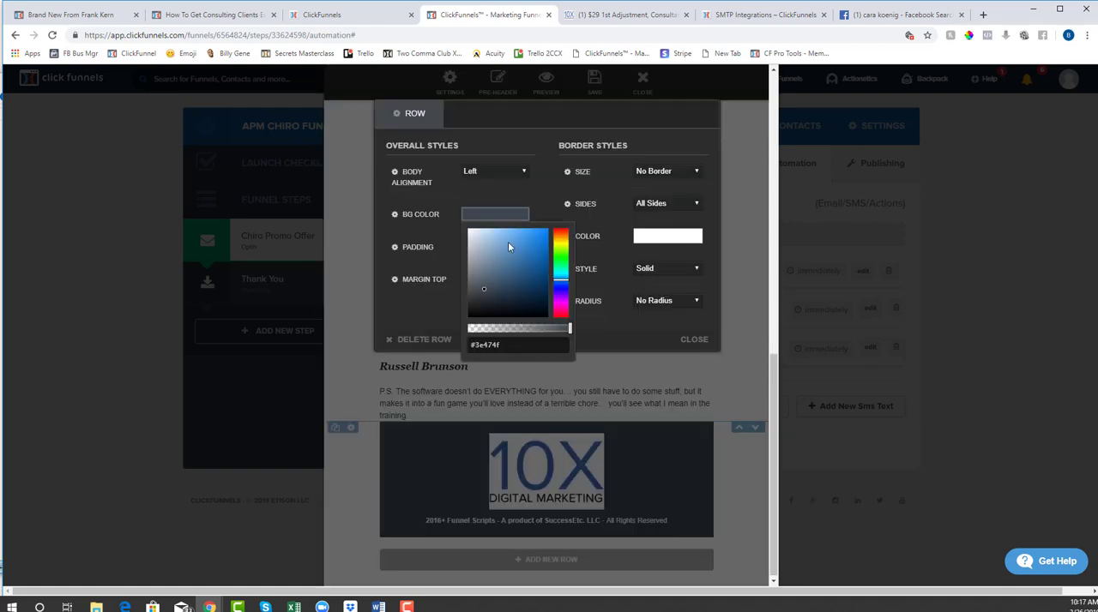
pyautogui.moveTo(509, 244); pyautogui.dragTo(443, 206)
pyautogui.click(343, 228)
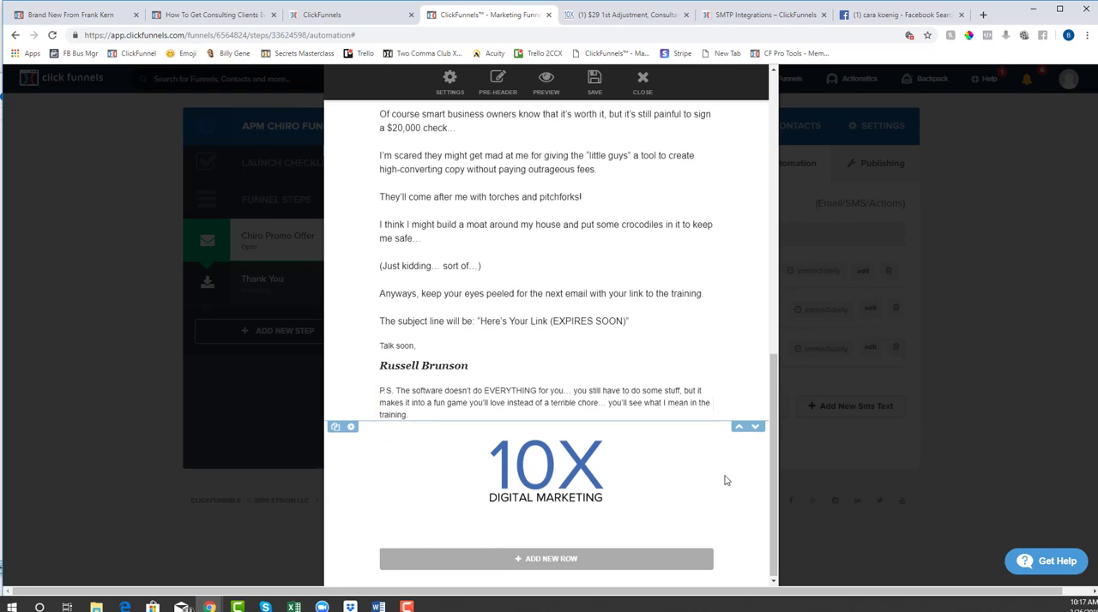
# Check the footer logo's image settings and the footer row's background color without changing them
pyautogui.click(581, 467)
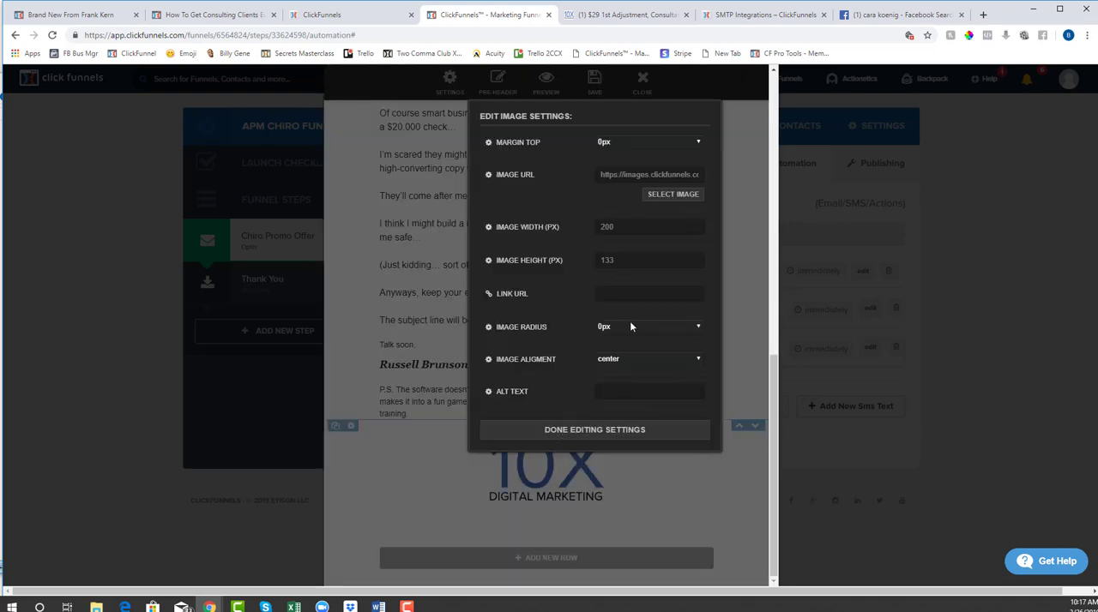
pyautogui.click(662, 488)
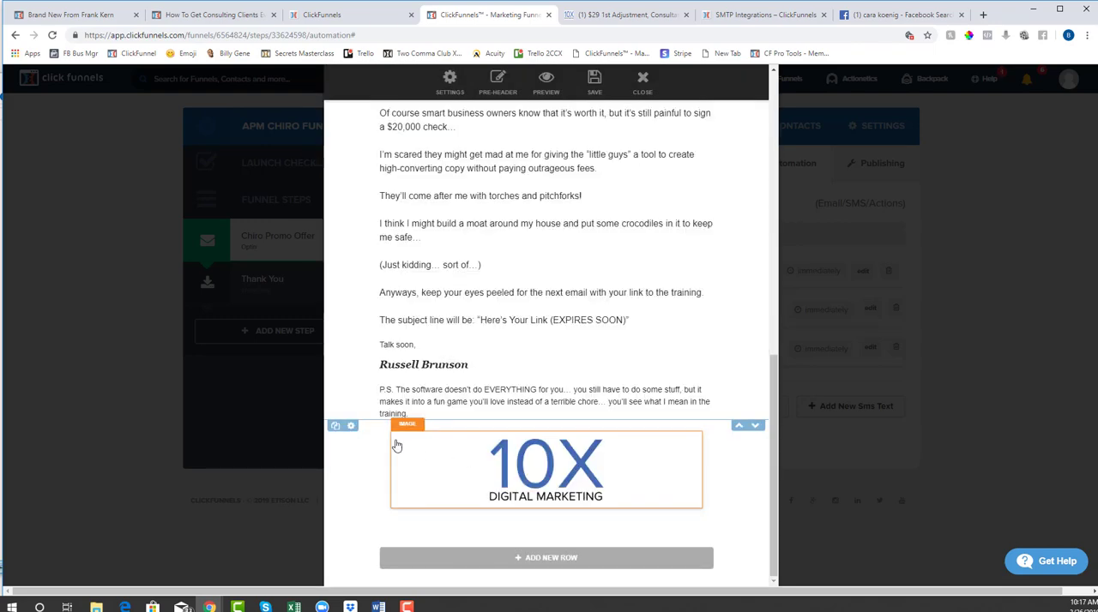
pyautogui.click(351, 425)
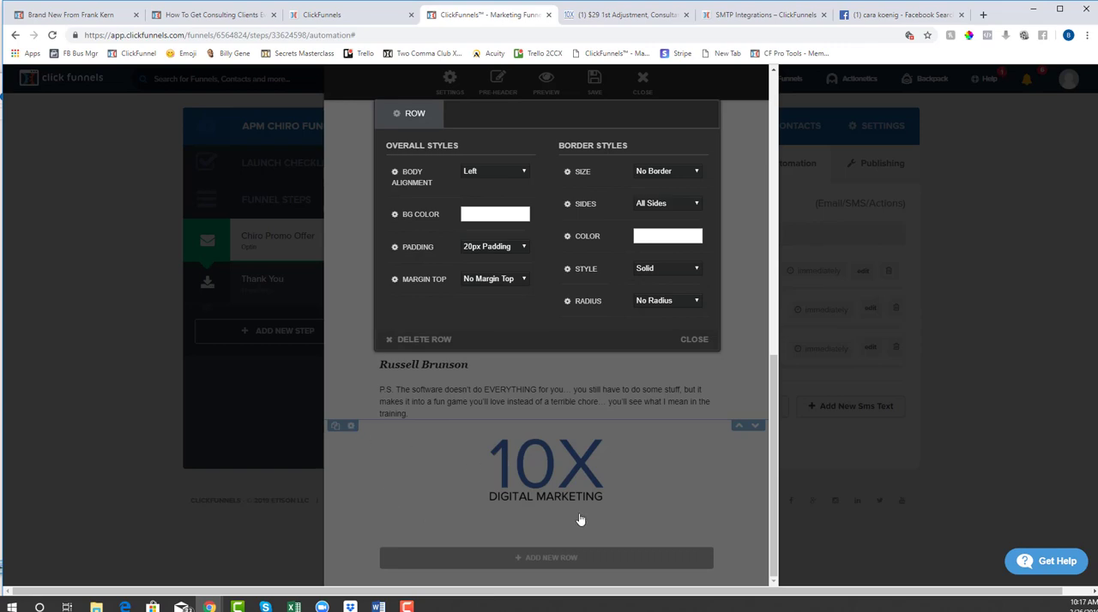
pyautogui.click(495, 222)
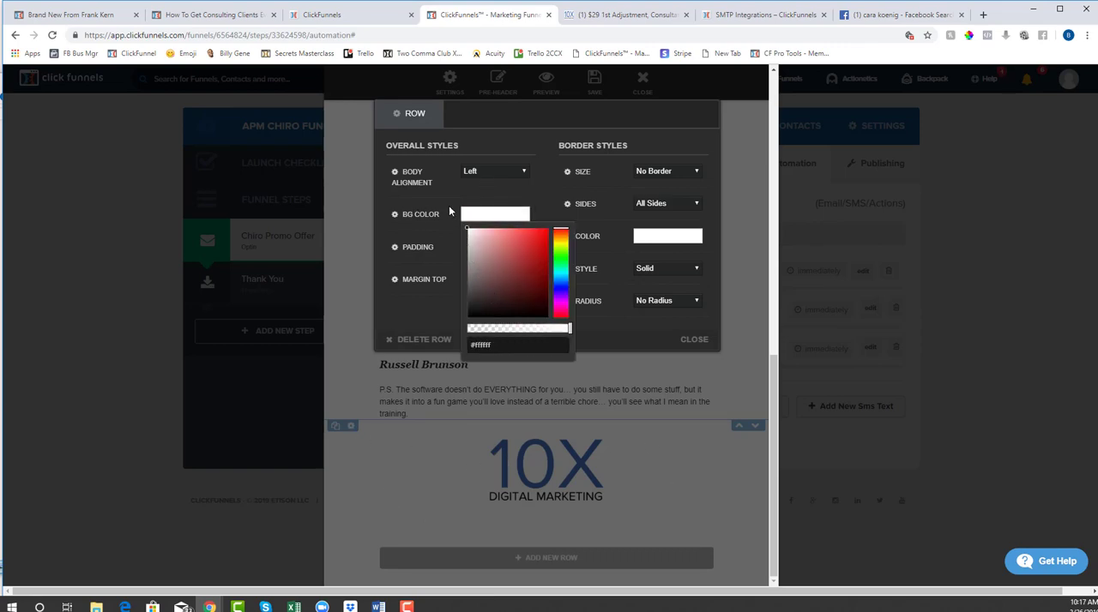
pyautogui.click(334, 247)
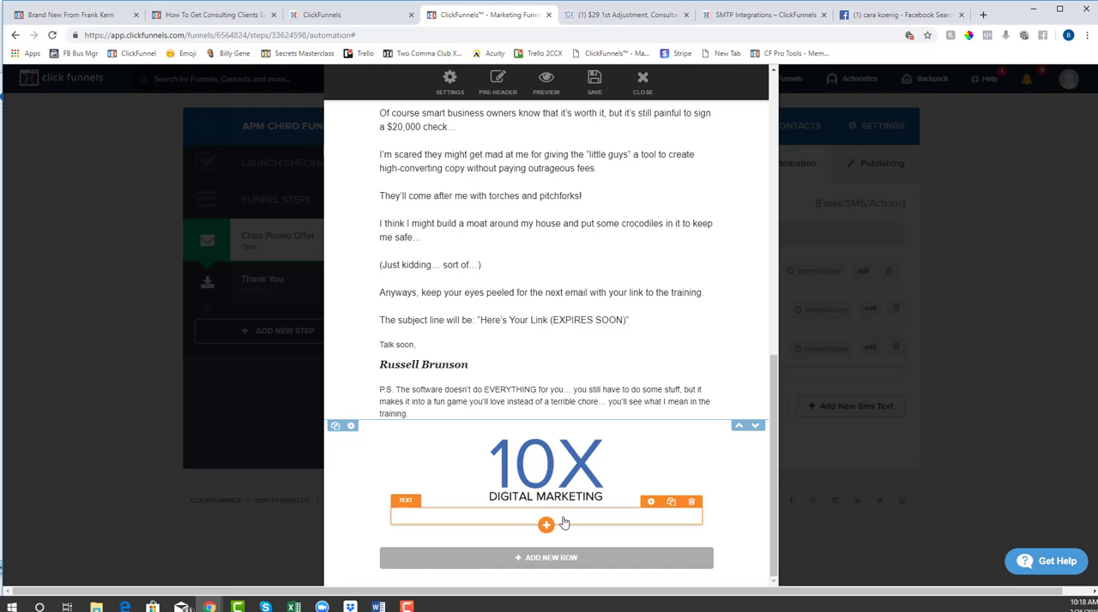
# Check the leftover text below the footer logo by selecting it, and leave the text block
pyautogui.click(563, 523)
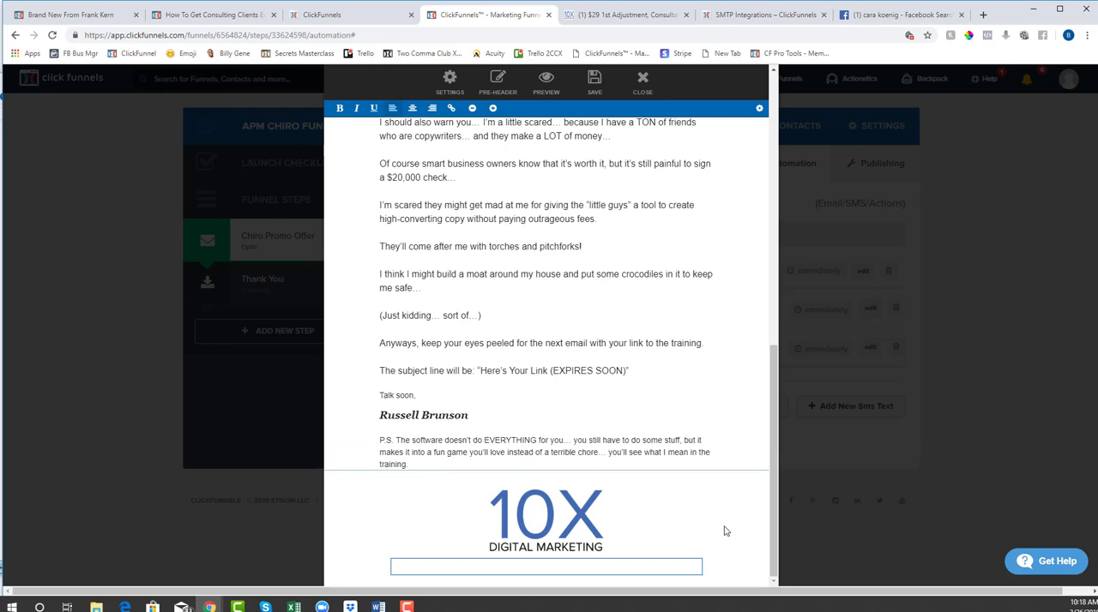
pyautogui.click(553, 574)
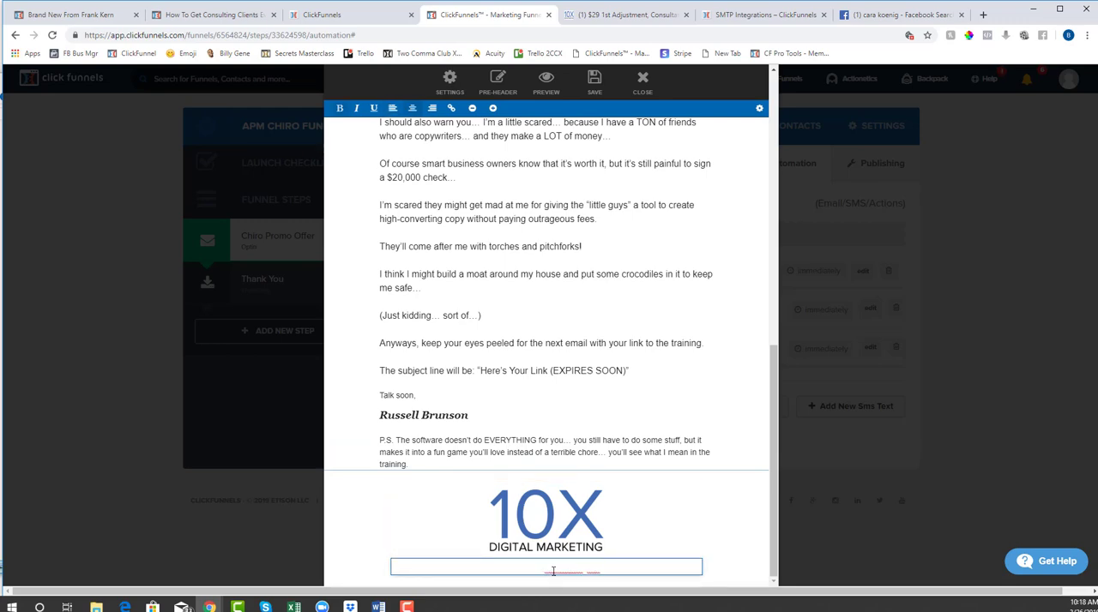
pyautogui.doubleClick(555, 566)
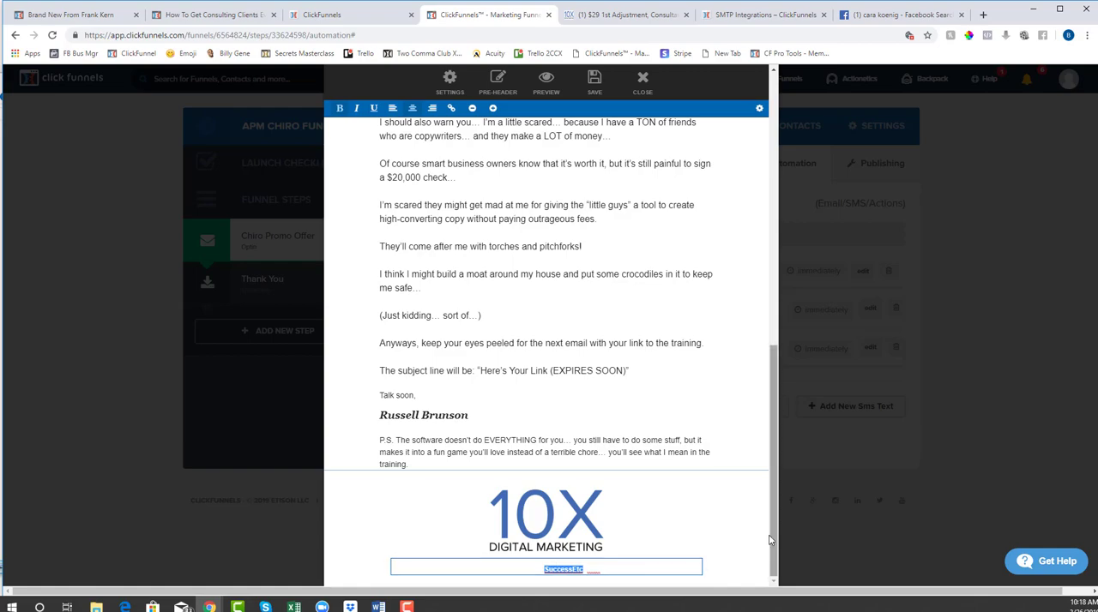
pyautogui.click(729, 546)
# Review the email's body copy from the opening paragraph down to the footer logo
pyautogui.scroll(10, 595, 490)
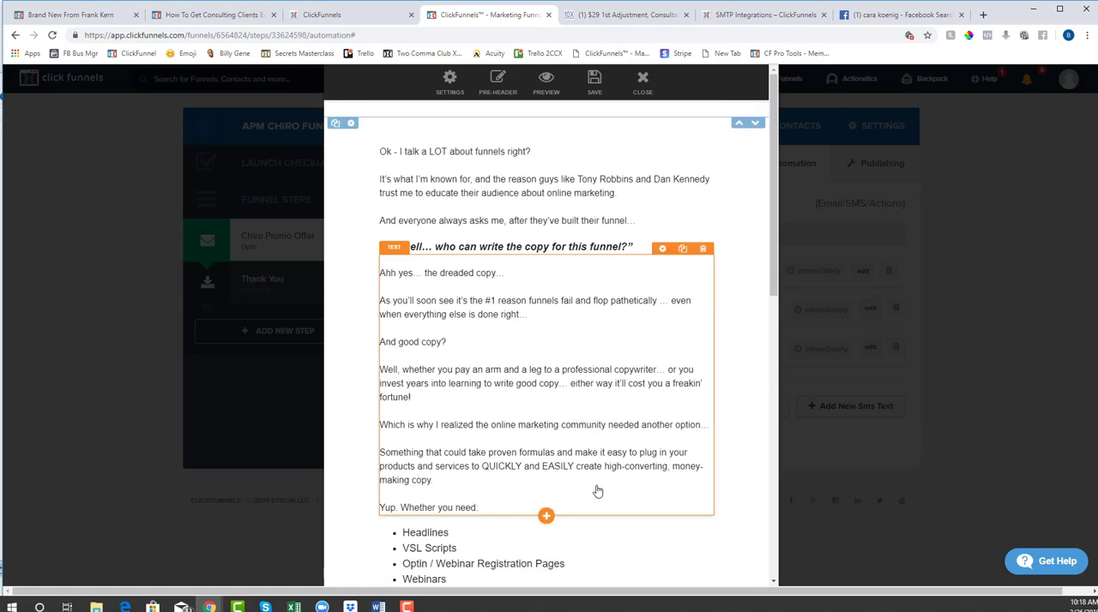
pyautogui.scroll(-9, 597, 492)
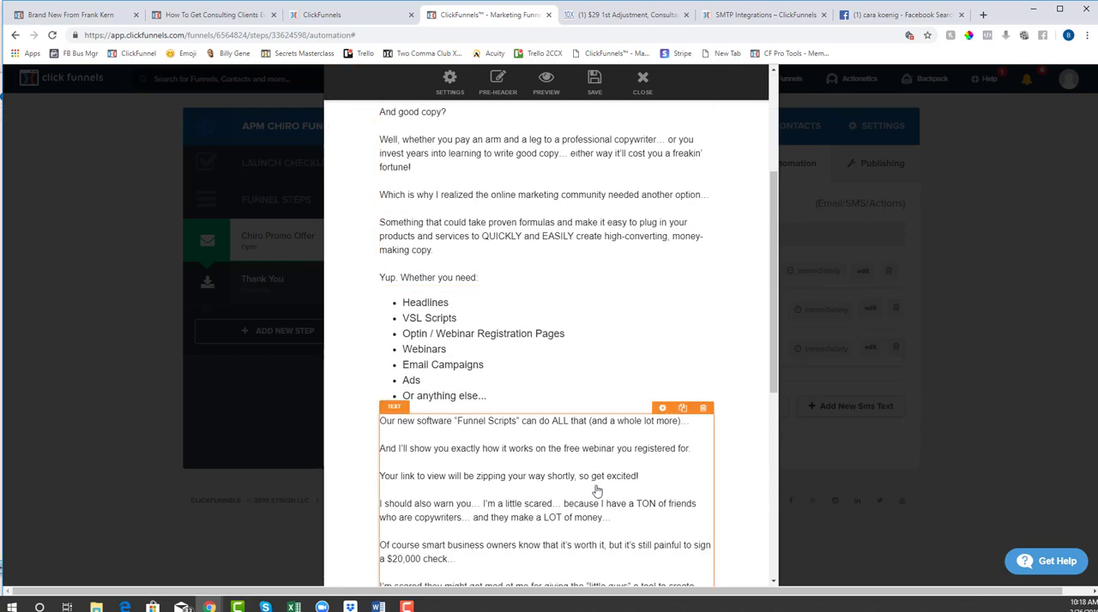
pyautogui.scroll(-2, 597, 491)
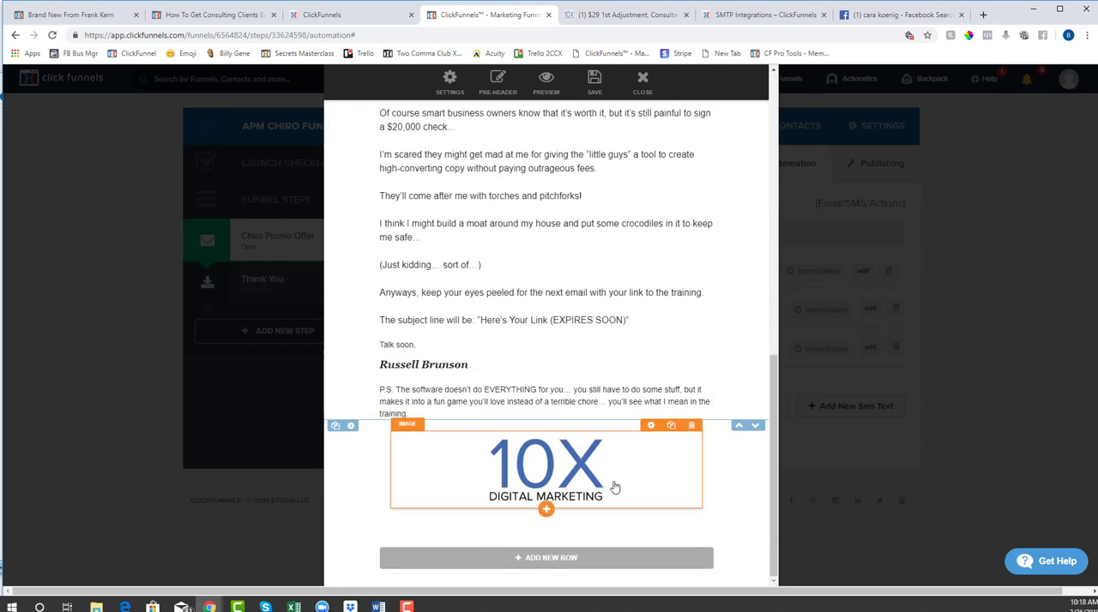
pyautogui.scroll(7, 730, 550)
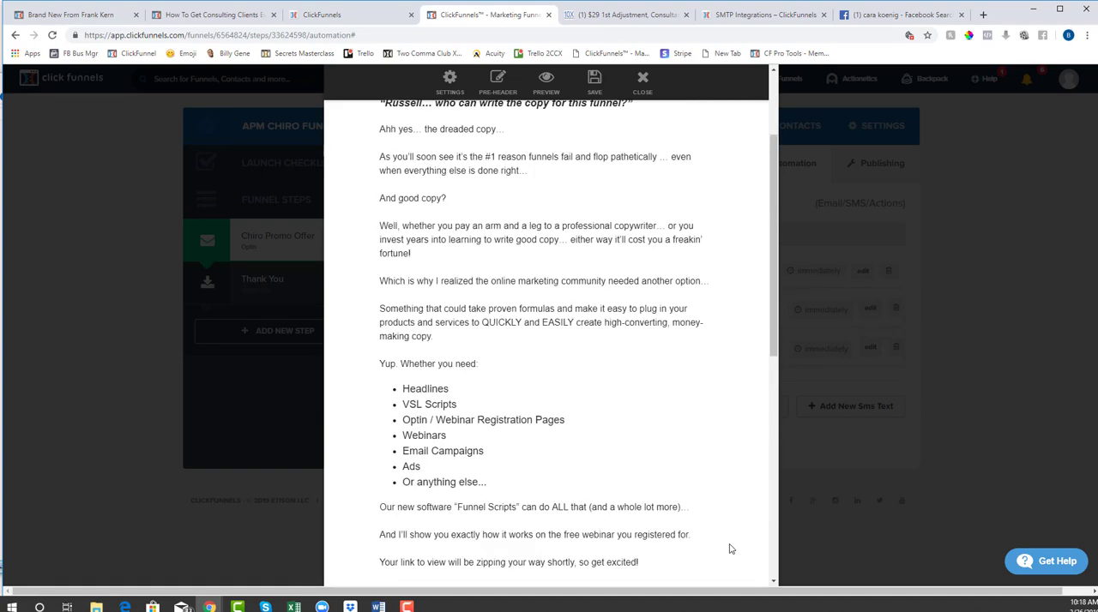
pyautogui.scroll(-4, 728, 549)
pyautogui.scroll(5, 489, 248)
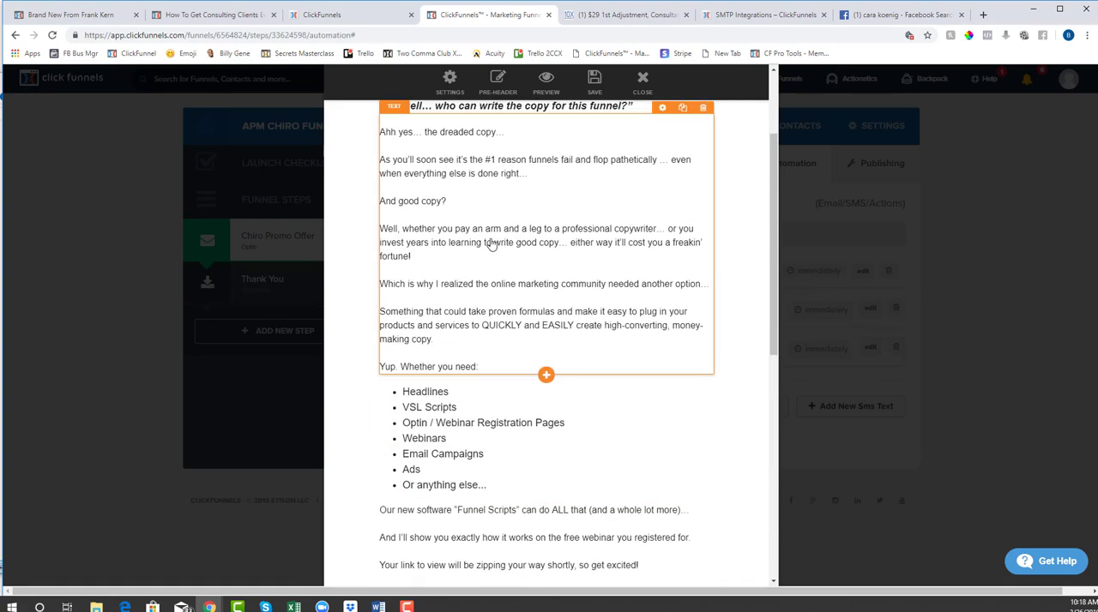
pyautogui.click(543, 224)
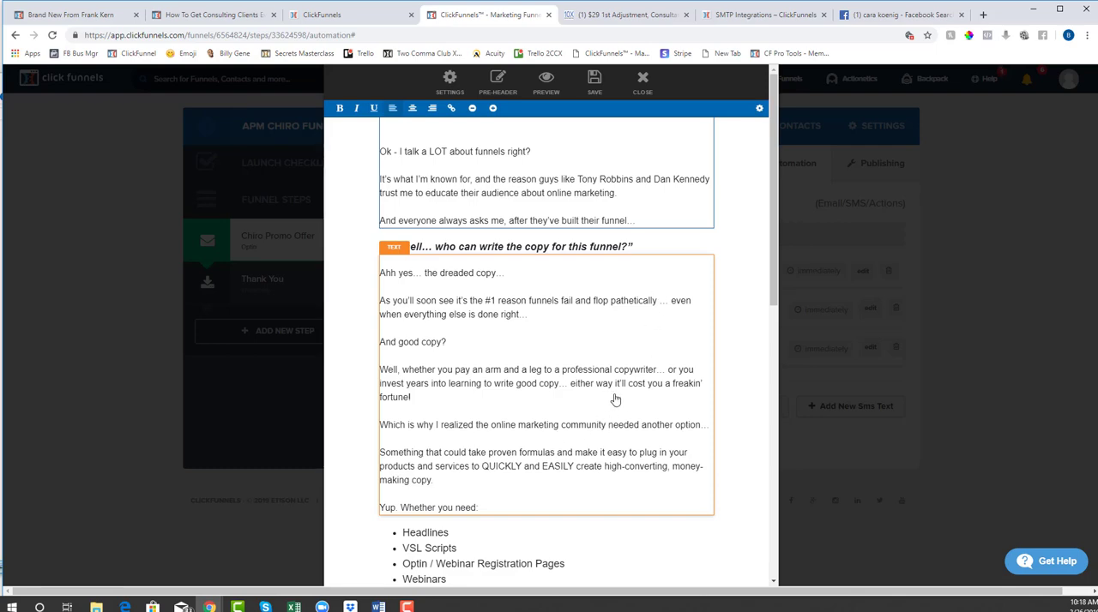
pyautogui.scroll(-6, 574, 381)
pyautogui.scroll(-1, 575, 381)
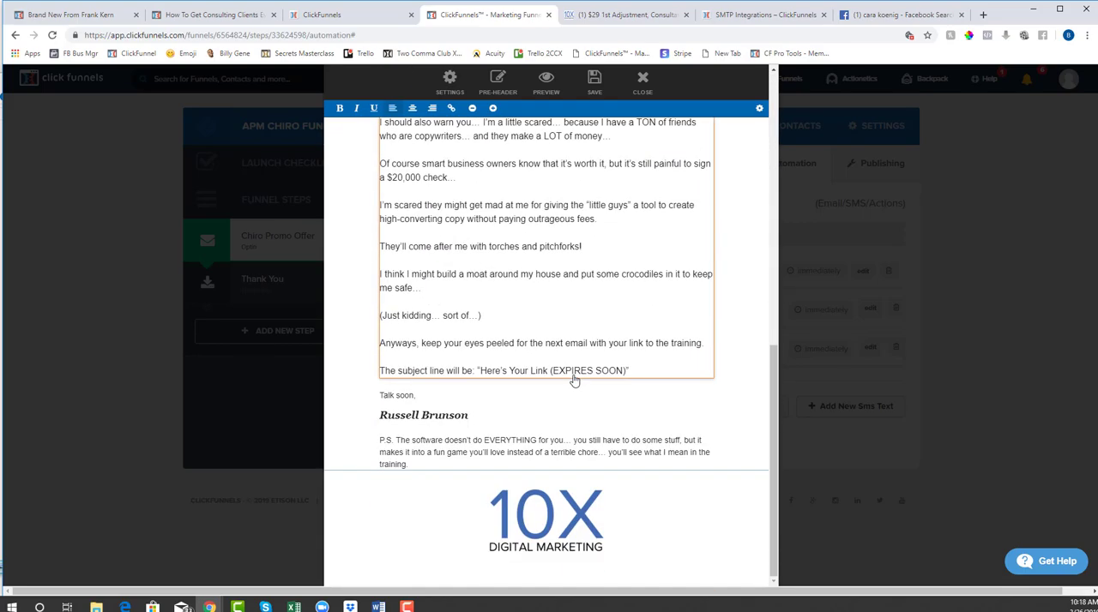
pyautogui.scroll(7, 558, 358)
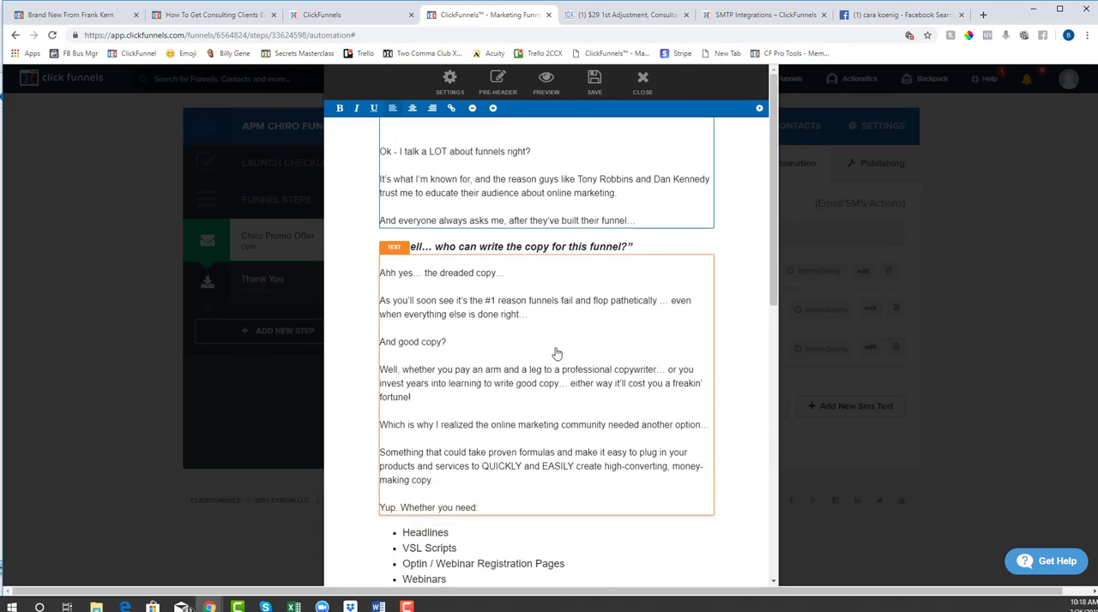
pyautogui.scroll(-8, 556, 352)
pyautogui.scroll(8, 479, 459)
pyautogui.scroll(-8, 651, 480)
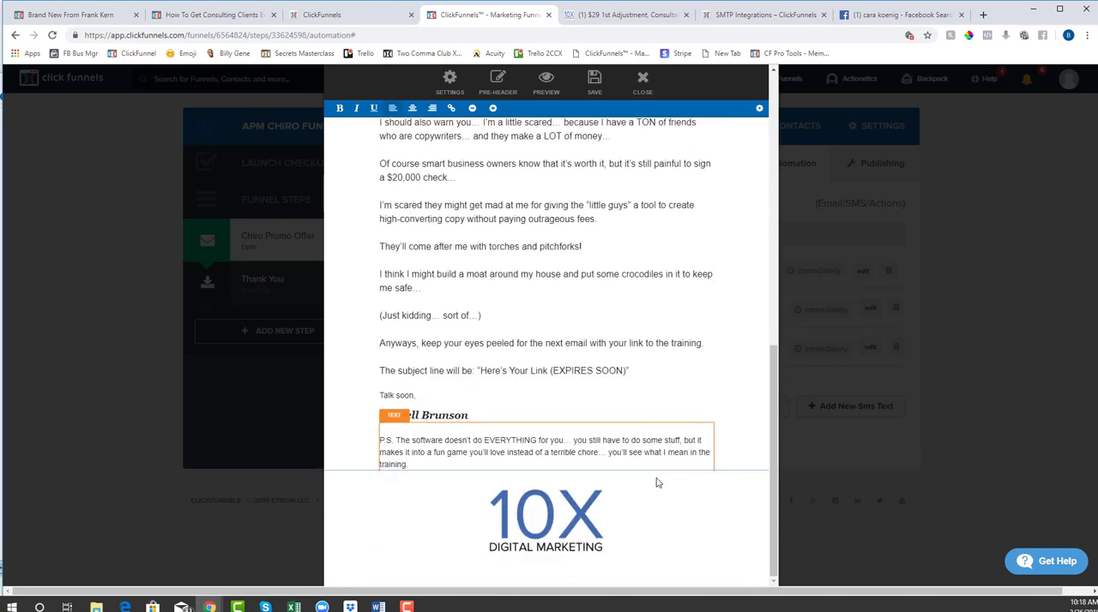
# Save the confirmation email and close the email editor
pyautogui.scroll(8, 458, 312)
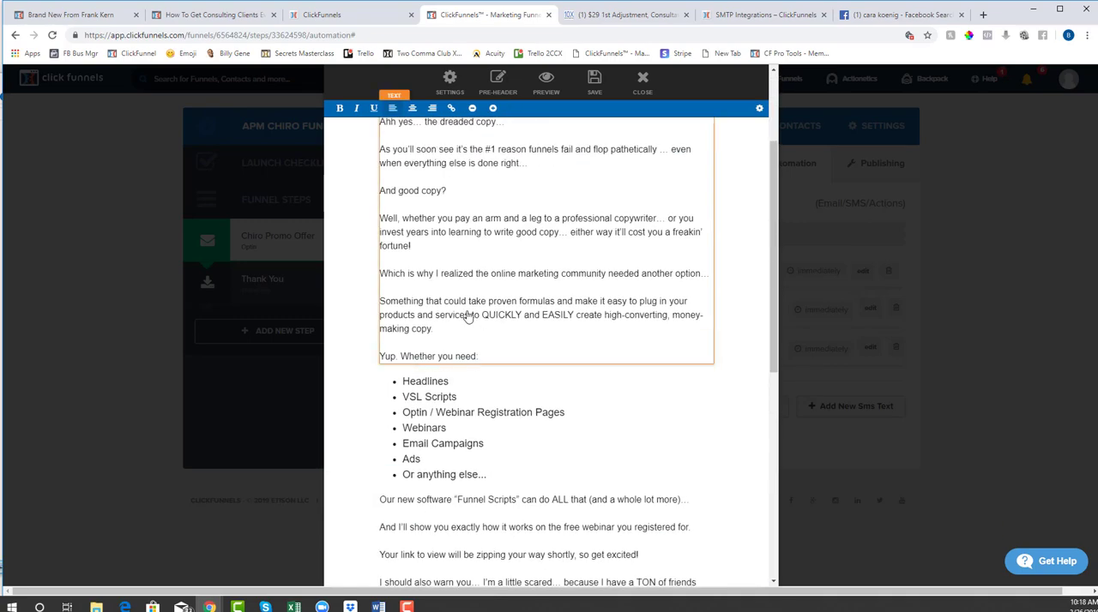
pyautogui.click(598, 76)
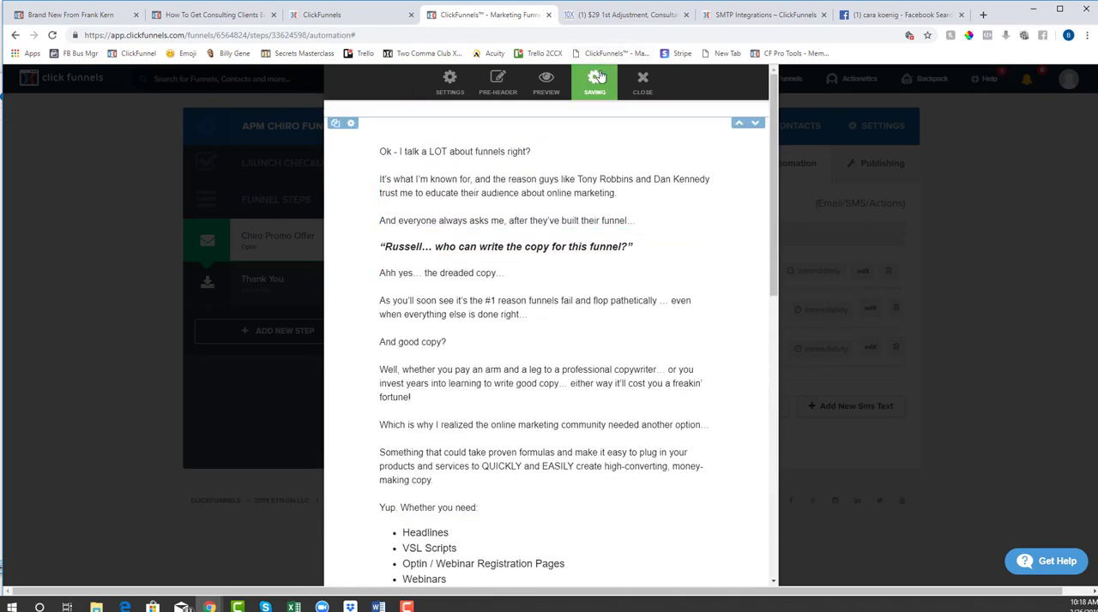
pyautogui.click(644, 80)
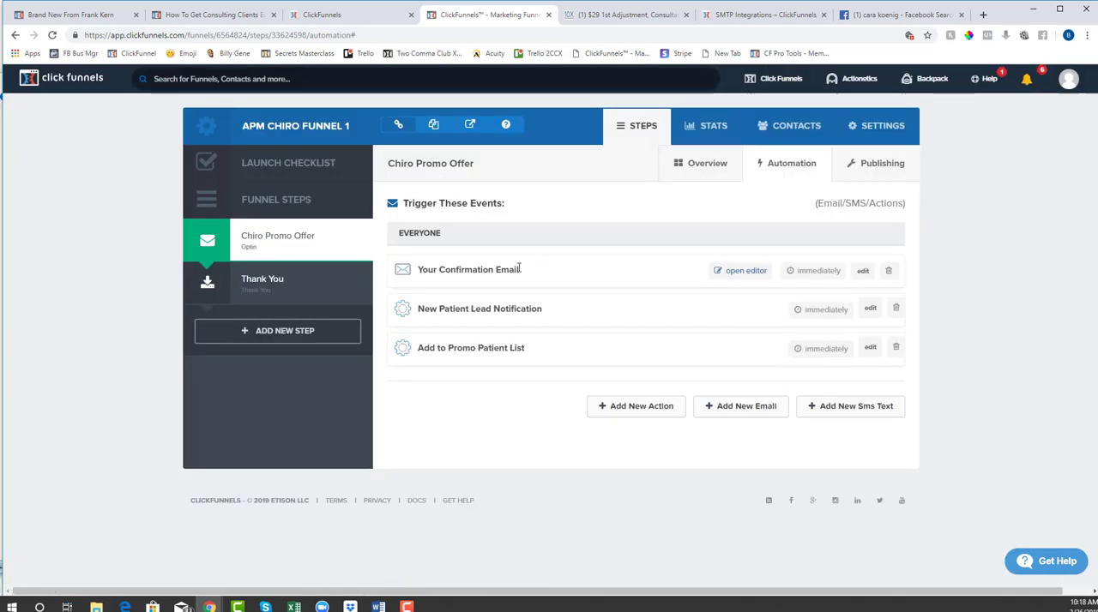
# Set the confirmation email's delay to 1 day and update the email
pyautogui.click(862, 271)
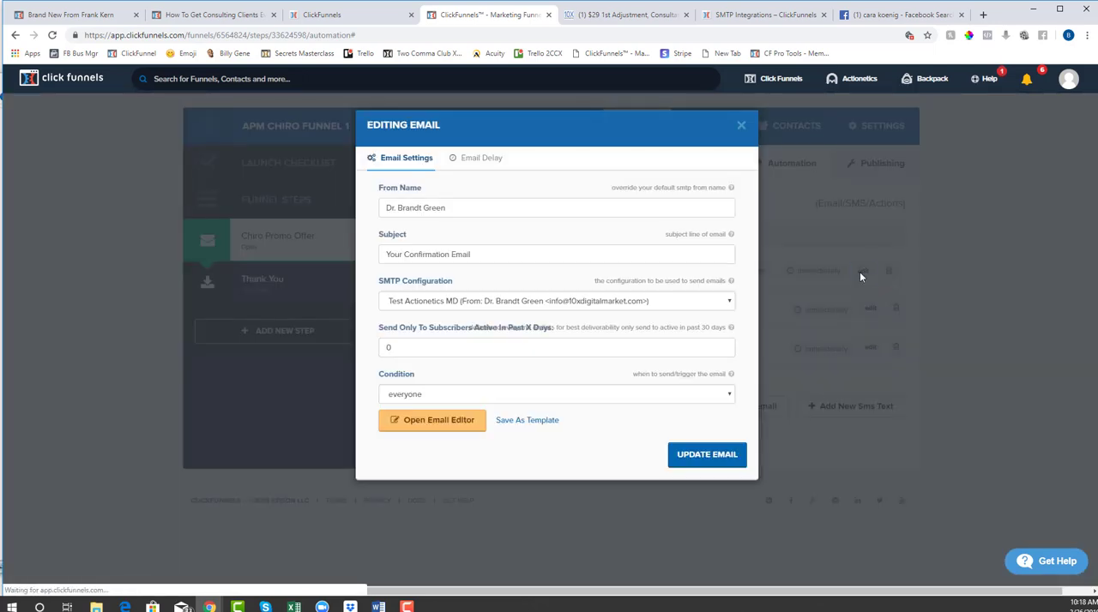
pyautogui.click(487, 162)
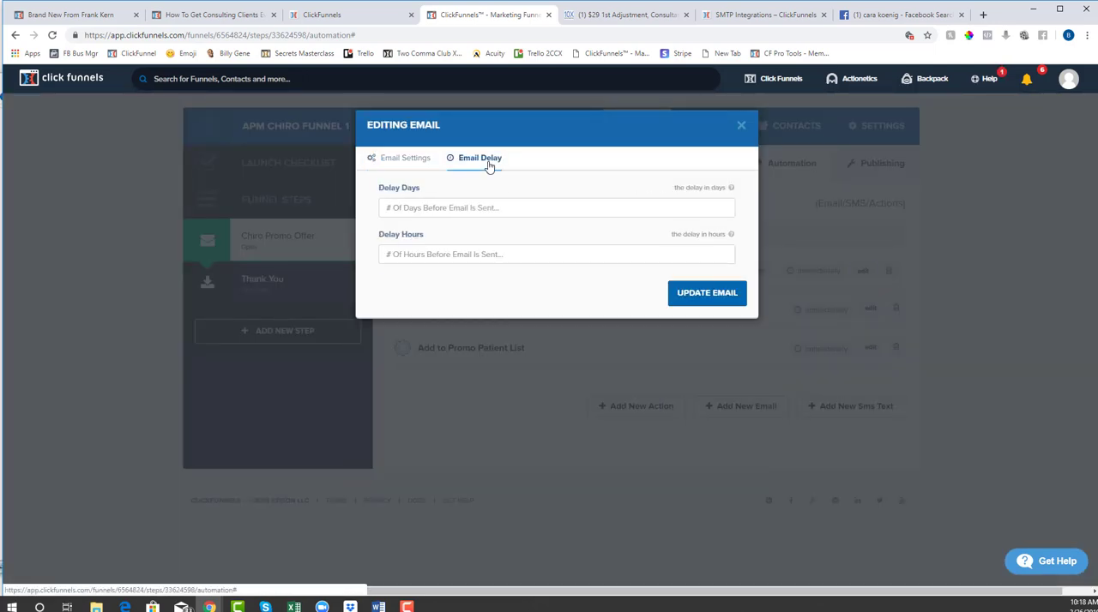
pyautogui.click(464, 208)
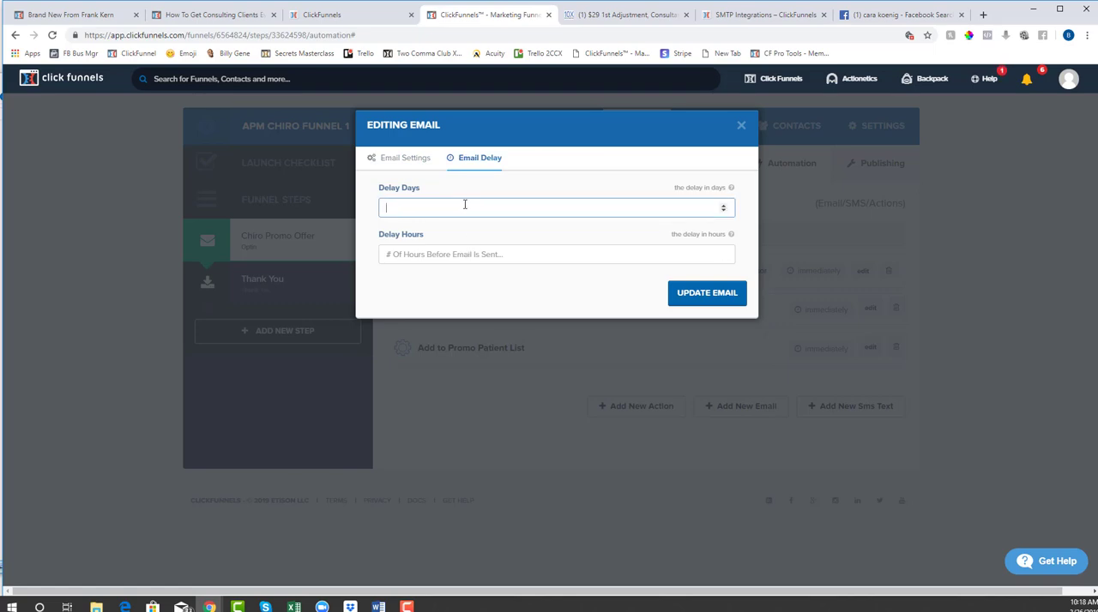
pyautogui.click(712, 295)
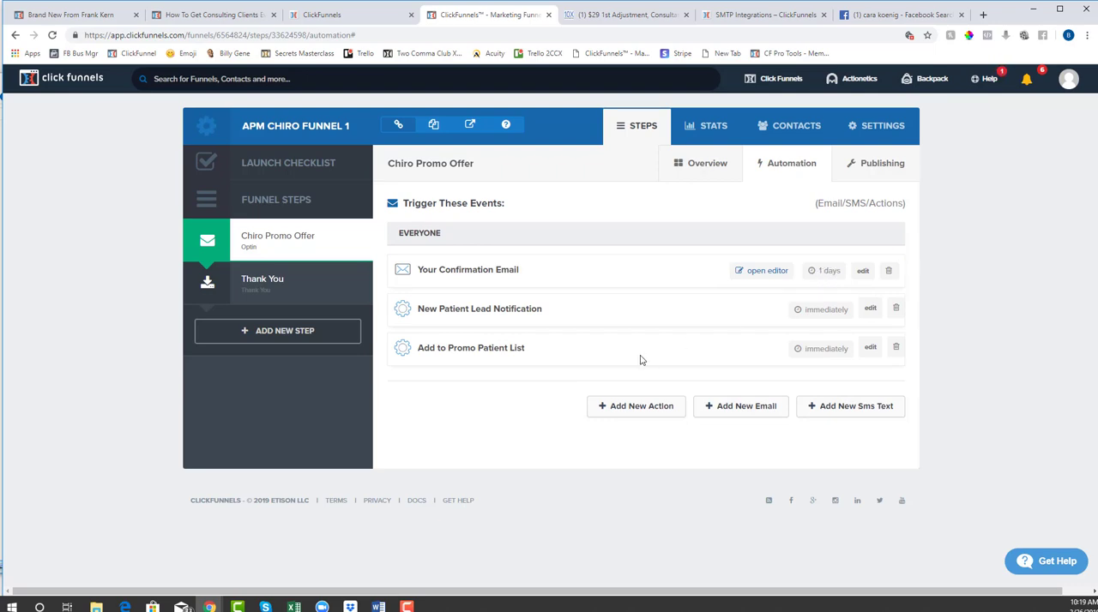
# Reopen the confirmation email's design, check its content and overall body styles, and close the editor
pyautogui.click(762, 273)
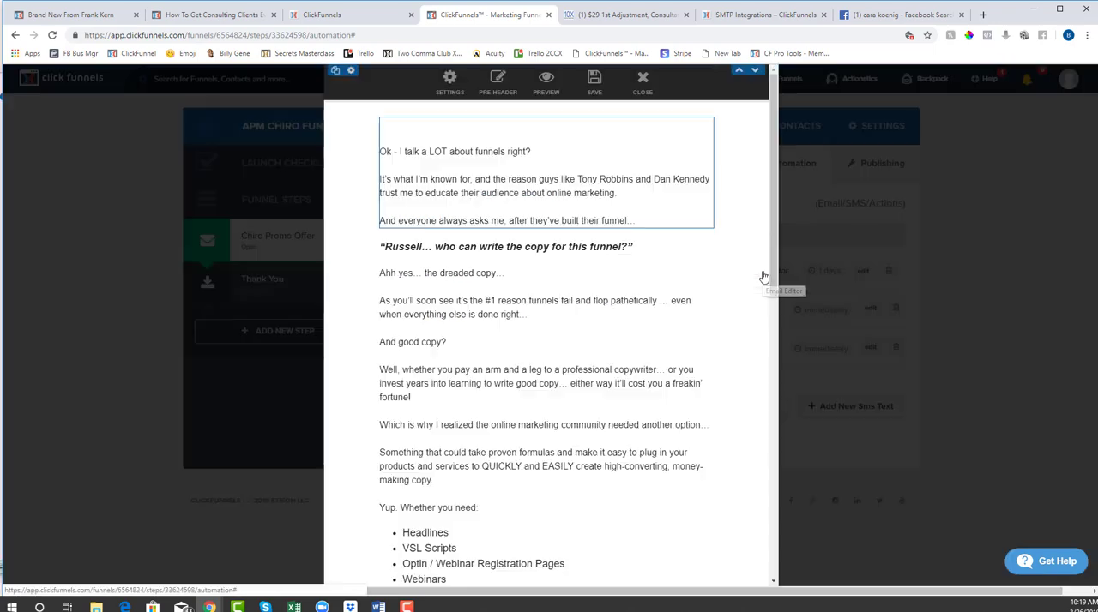
pyautogui.scroll(-10, 732, 360)
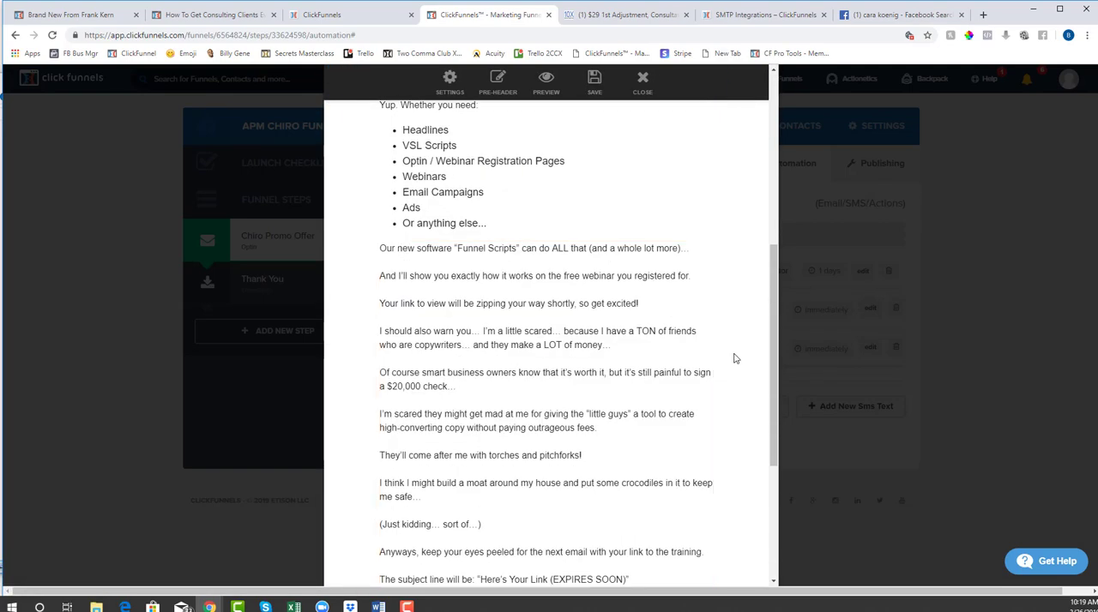
pyautogui.scroll(10, 574, 412)
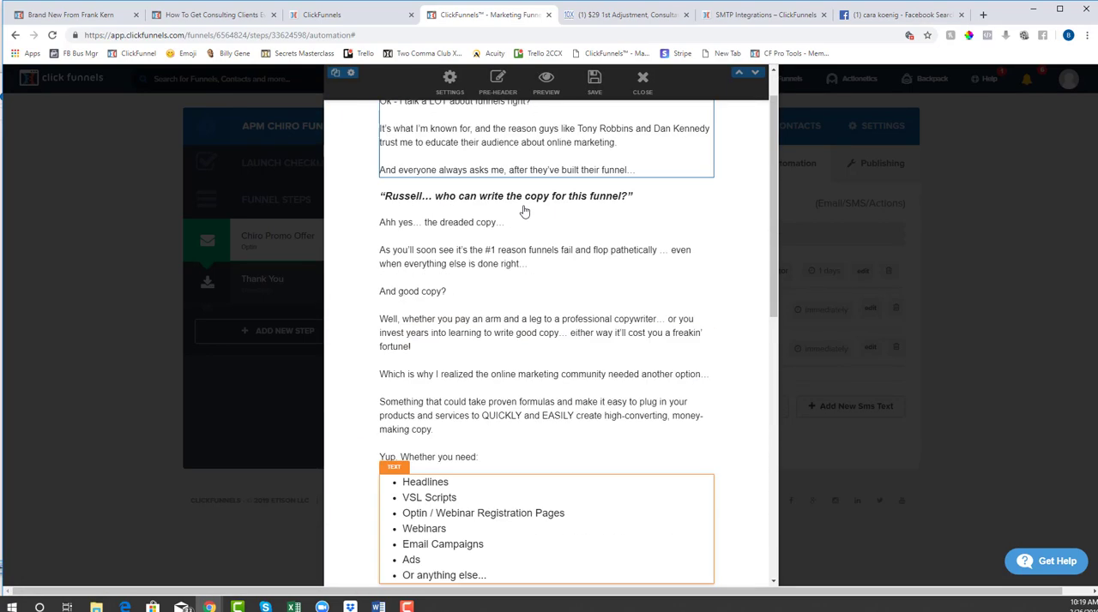
pyautogui.click(448, 85)
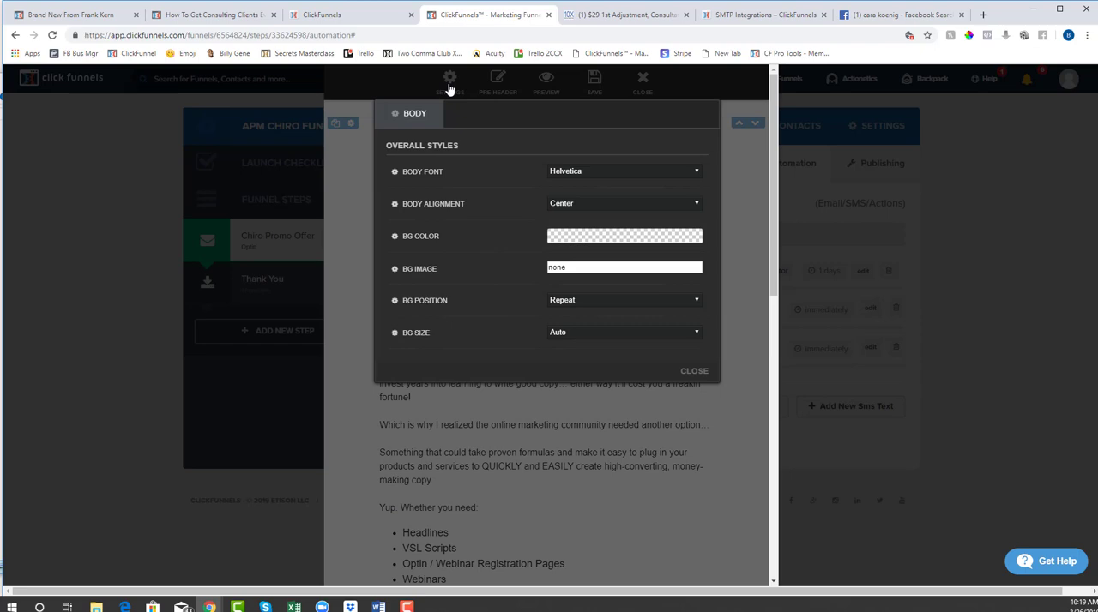
pyautogui.click(472, 438)
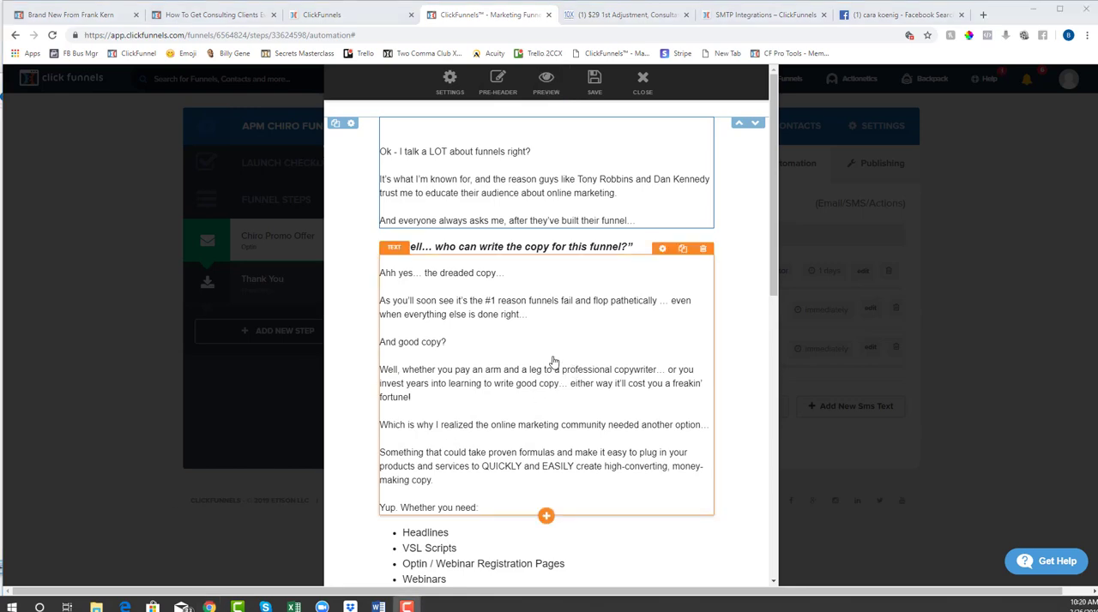
pyautogui.click(635, 85)
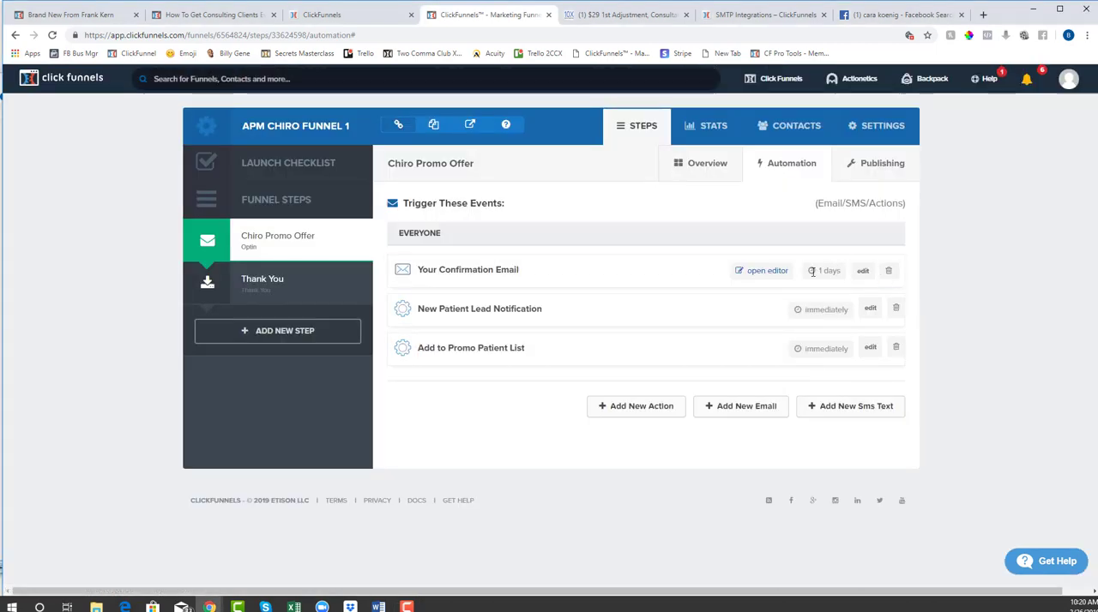
# Start saving the confirmation email as a template and name the new email design Email 1
pyautogui.click(863, 273)
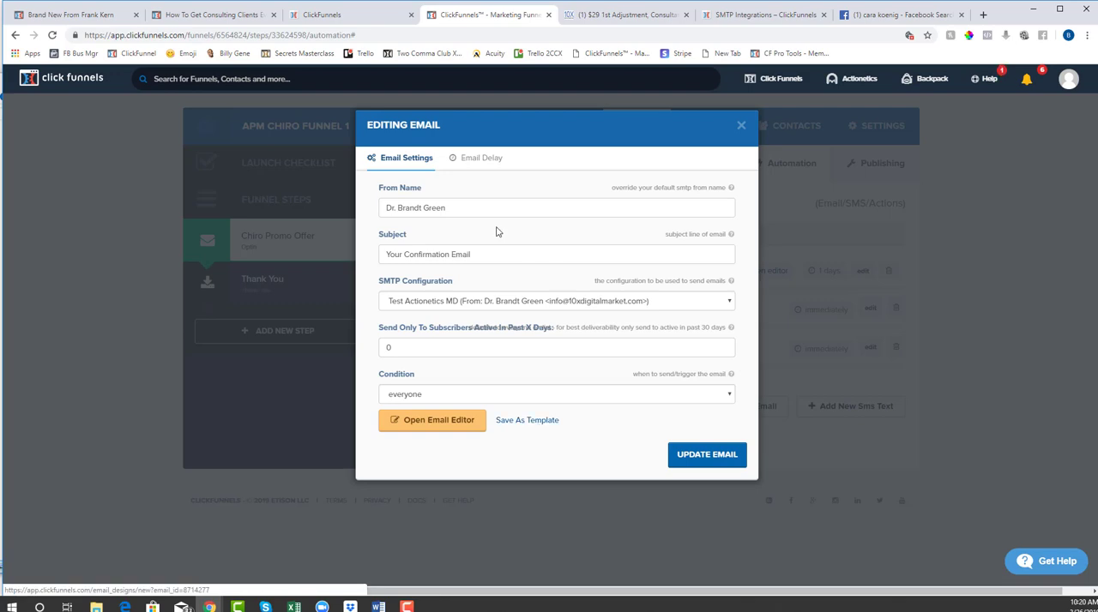
pyautogui.click(554, 421)
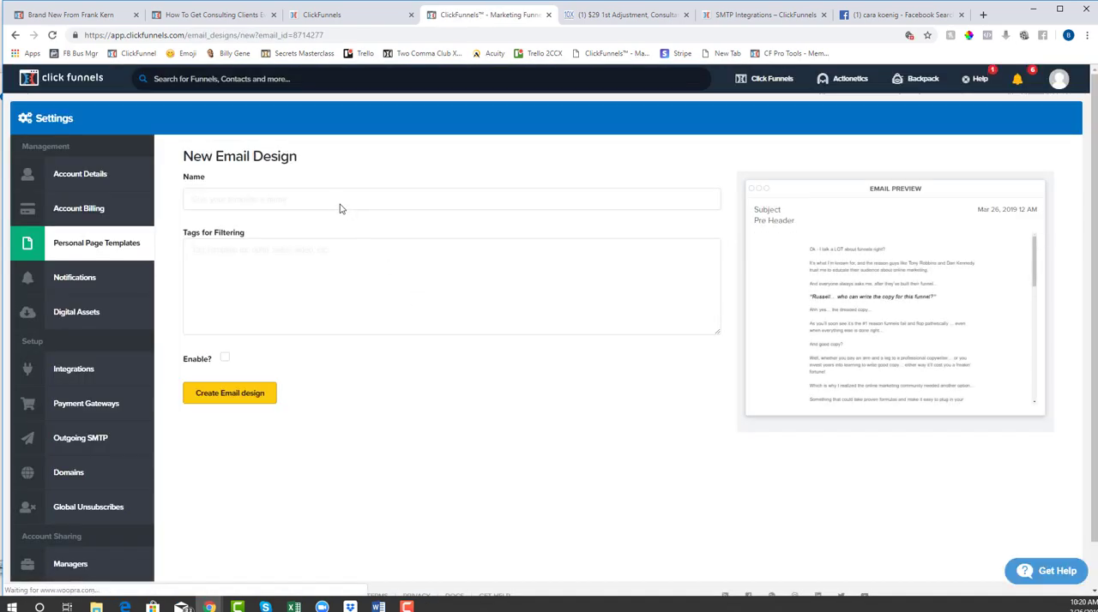
pyautogui.click(340, 204)
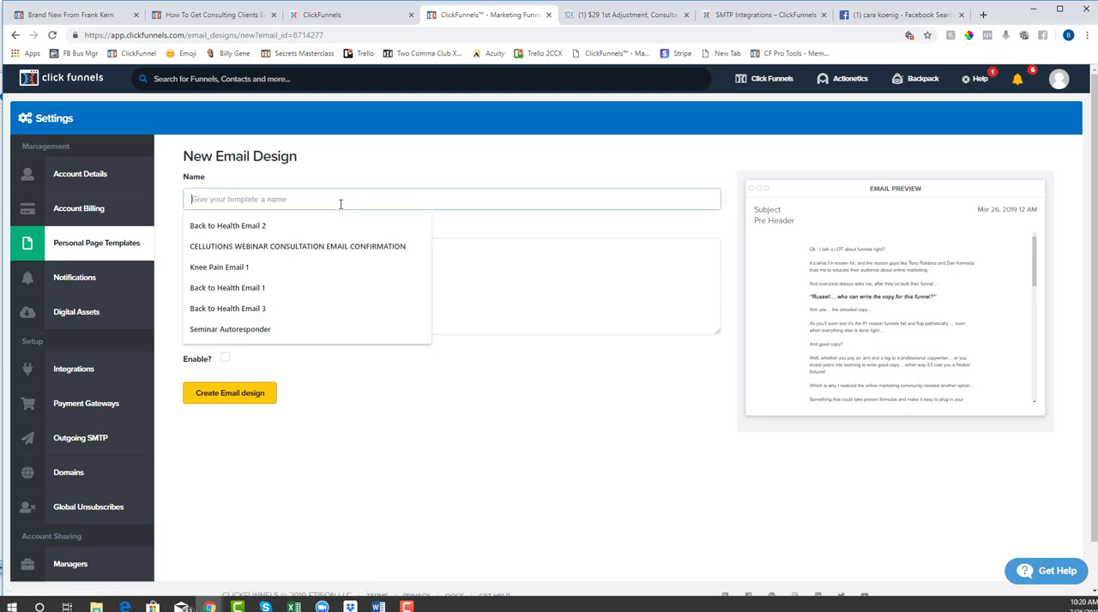
pyautogui.write('Email 1')
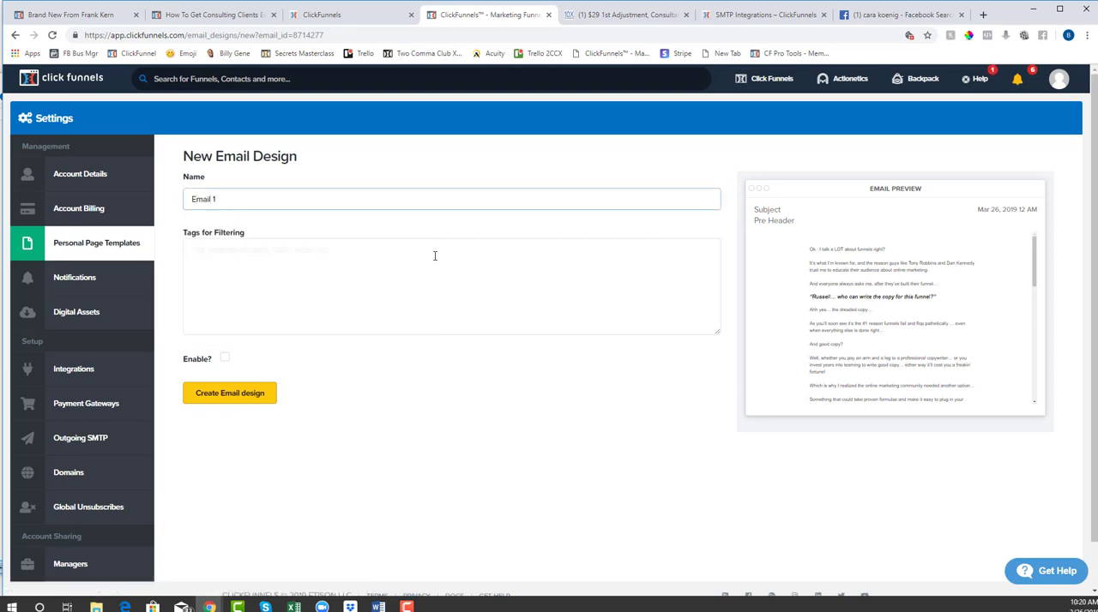
# Tag the email design with "Practice Marketing Email Auto", enable it and create it
pyautogui.click(388, 283)
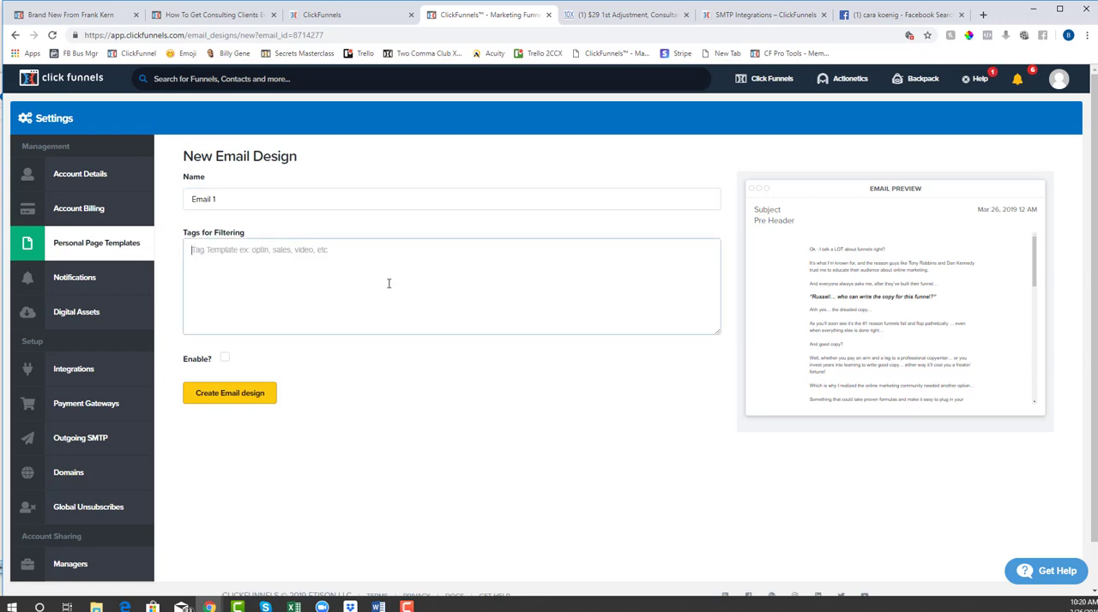
pyautogui.write('Practice')
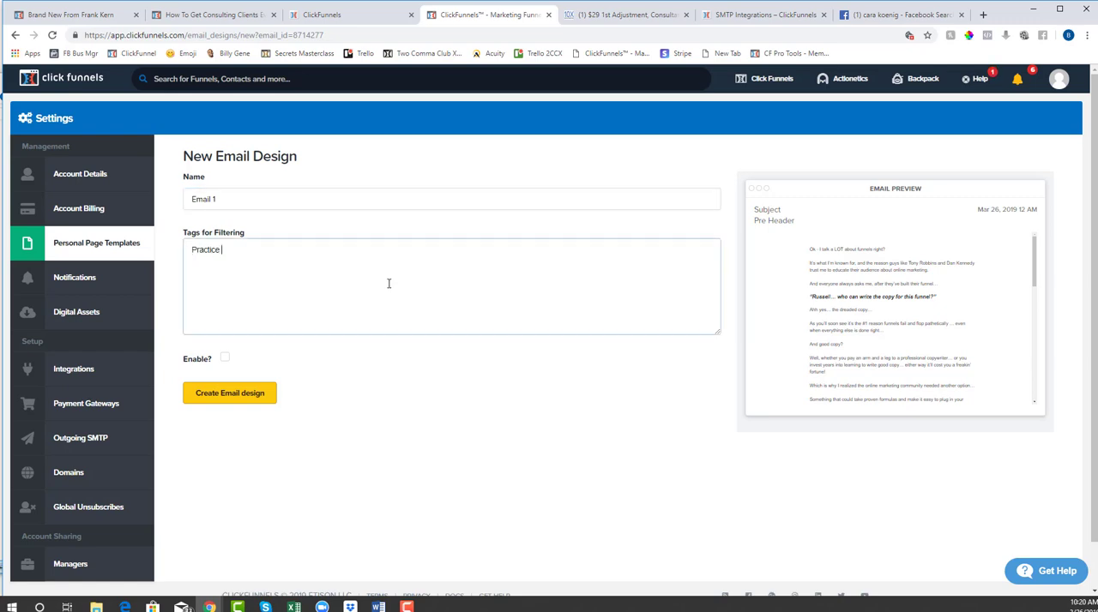
pyautogui.write(' Marketing Email Auto')
pyautogui.click(223, 361)
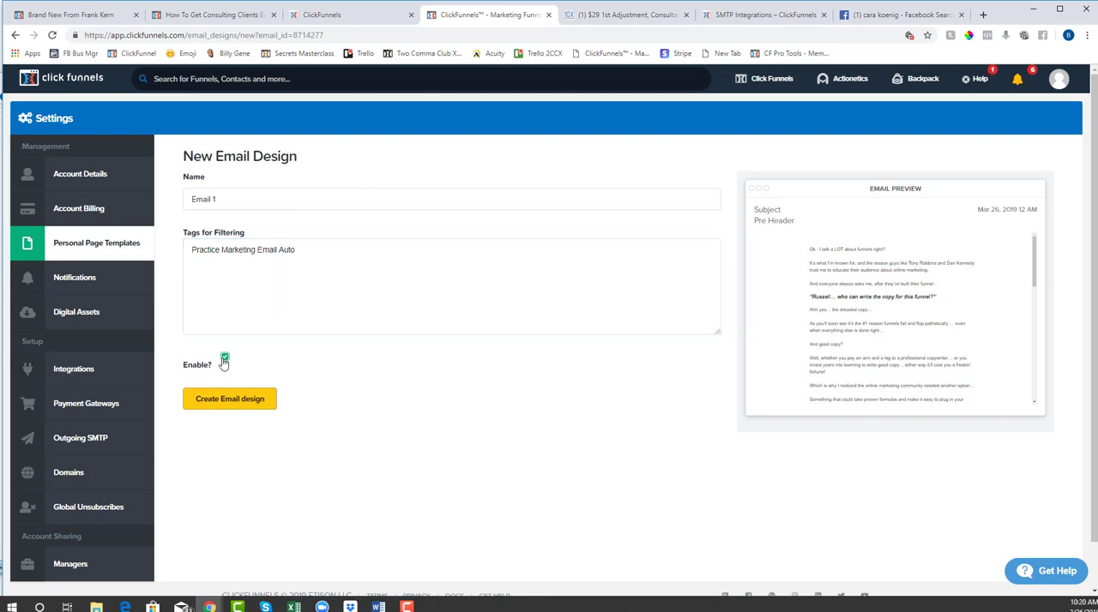
pyautogui.click(232, 403)
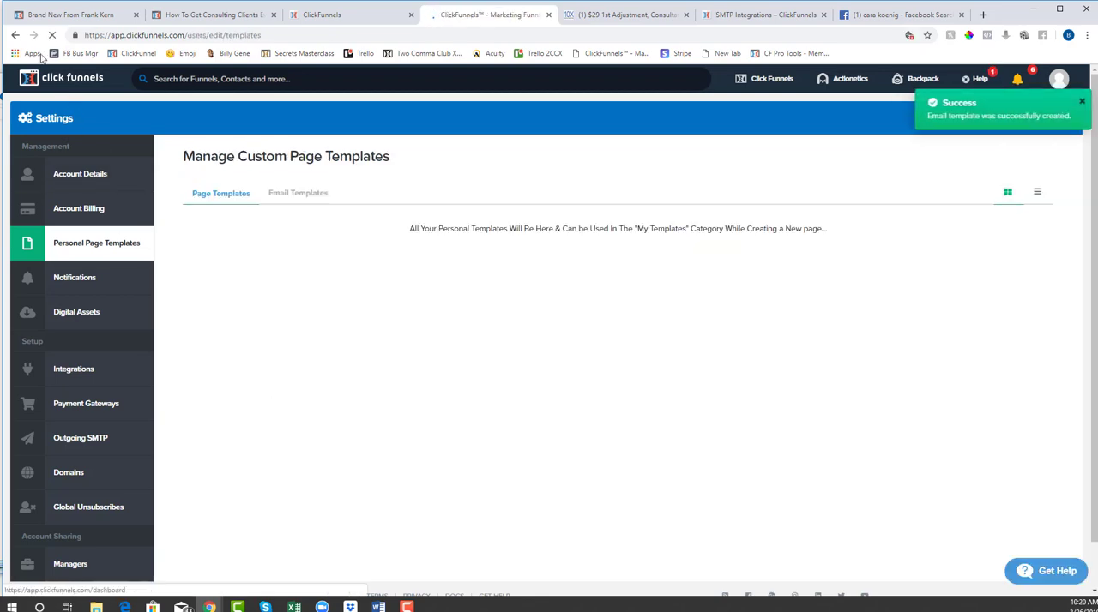
# Return to the funnel and open the Chiro Promo Offer step's overview
pyautogui.click(14, 35)
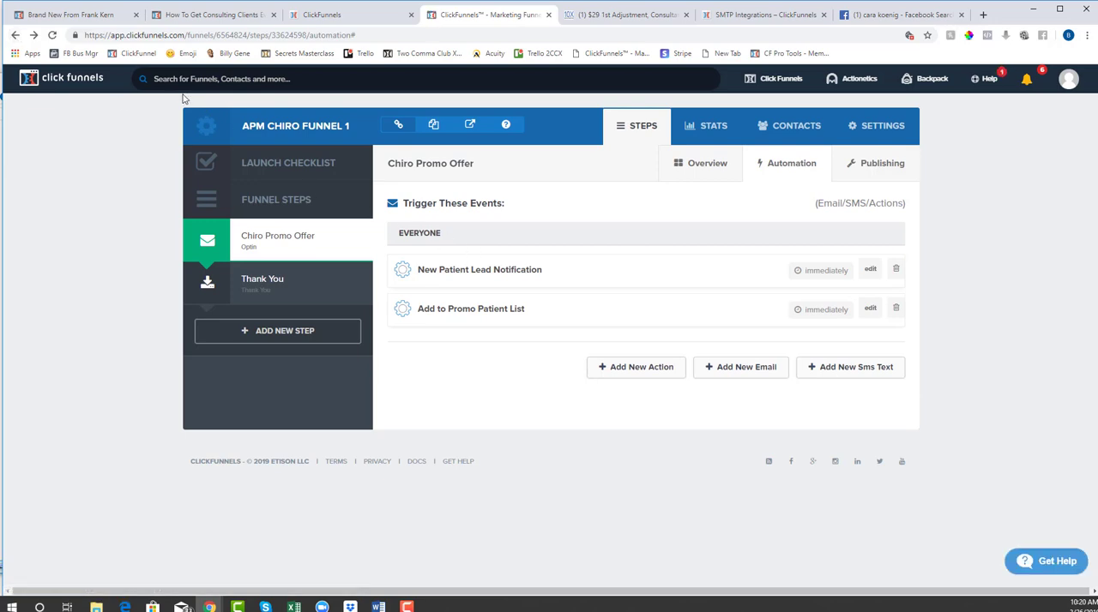
pyautogui.click(290, 247)
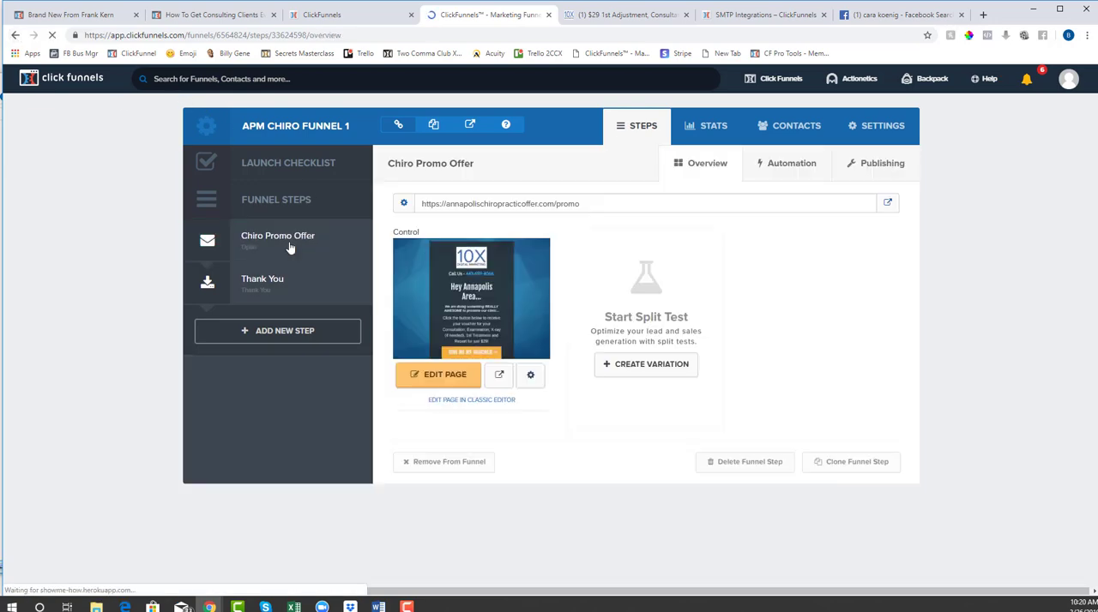
# Review the confirmation email's content in the Chiro Promo Offer step's automation, using the editor and full preview, and close both
pyautogui.click(788, 165)
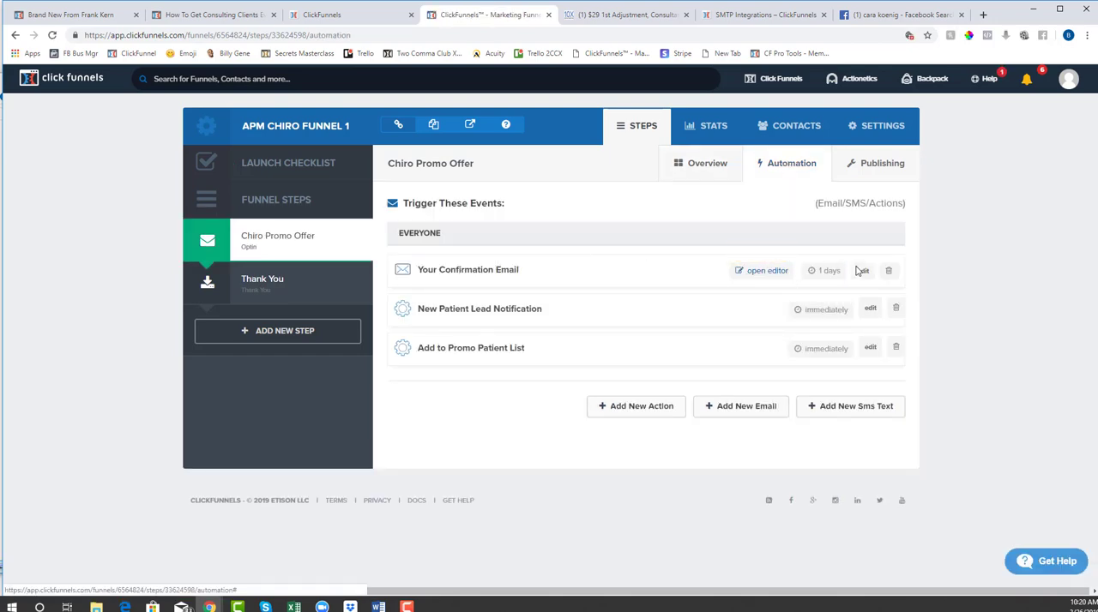
pyautogui.click(772, 272)
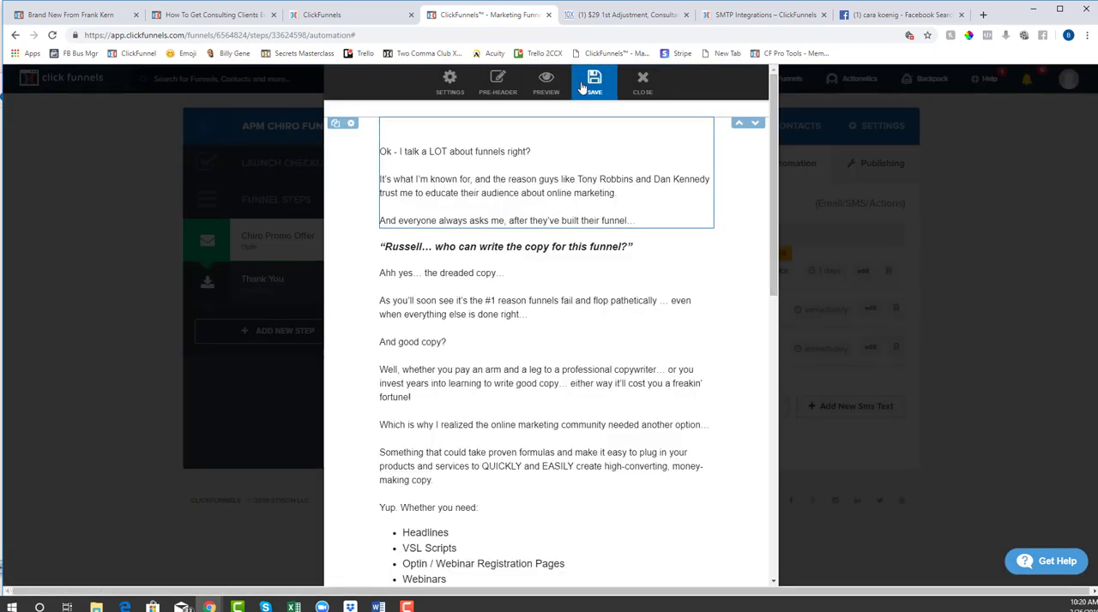
pyautogui.scroll(-6, 609, 351)
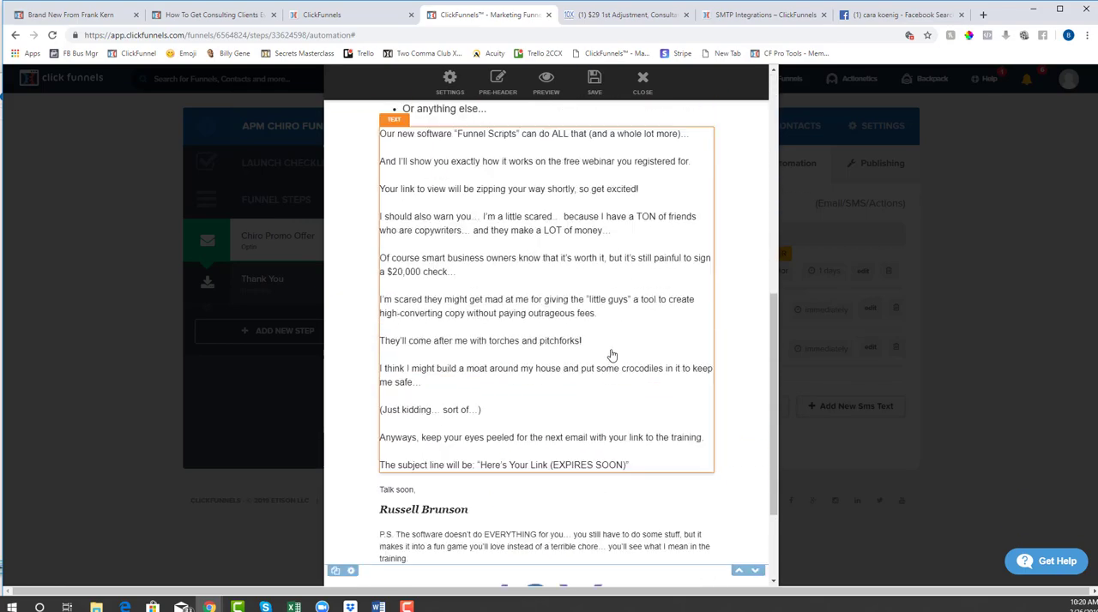
pyautogui.scroll(7, 611, 355)
pyautogui.click(546, 83)
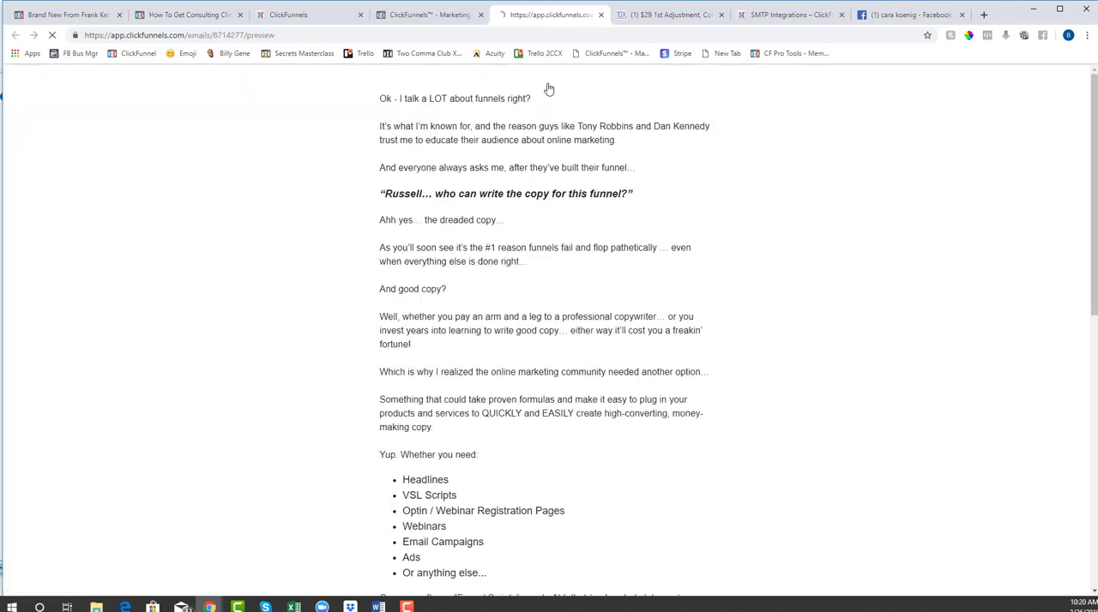
pyautogui.scroll(-6, 663, 197)
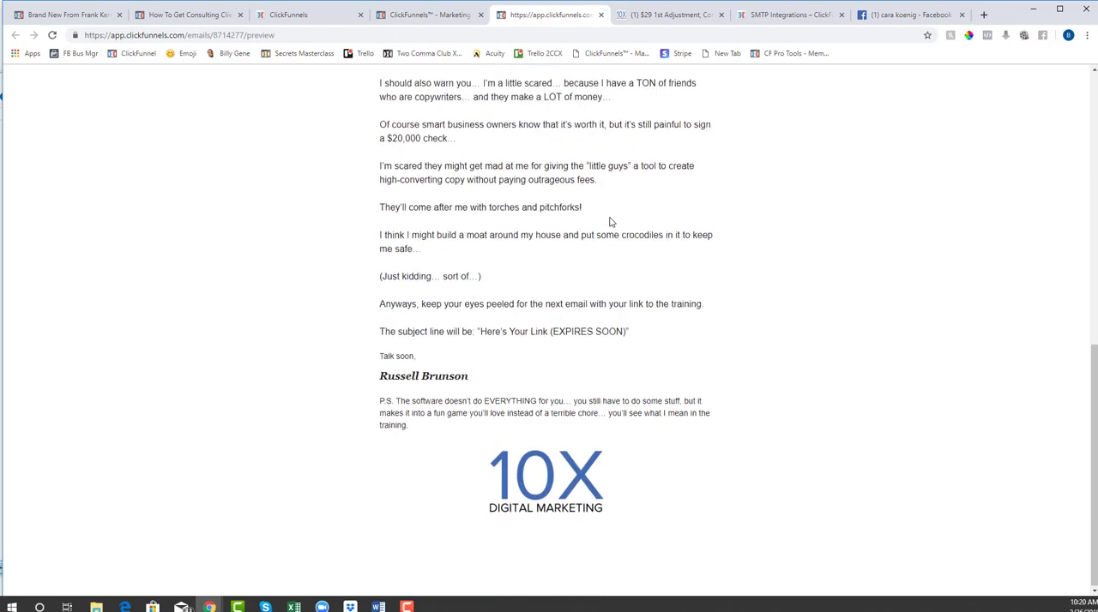
pyautogui.scroll(4, 610, 218)
pyautogui.scroll(2, 610, 219)
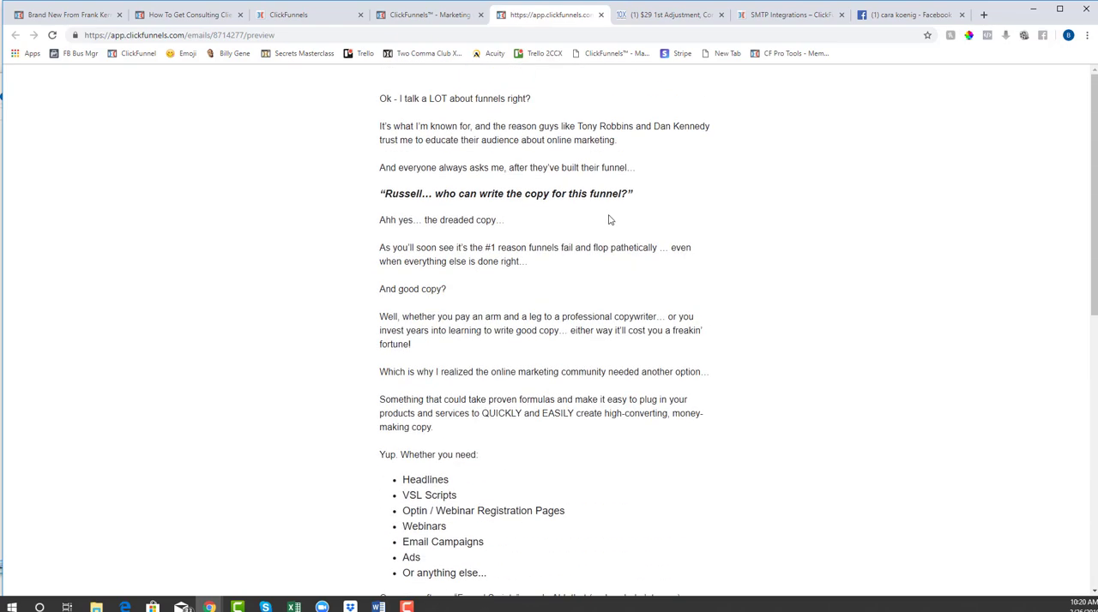
pyautogui.click(601, 14)
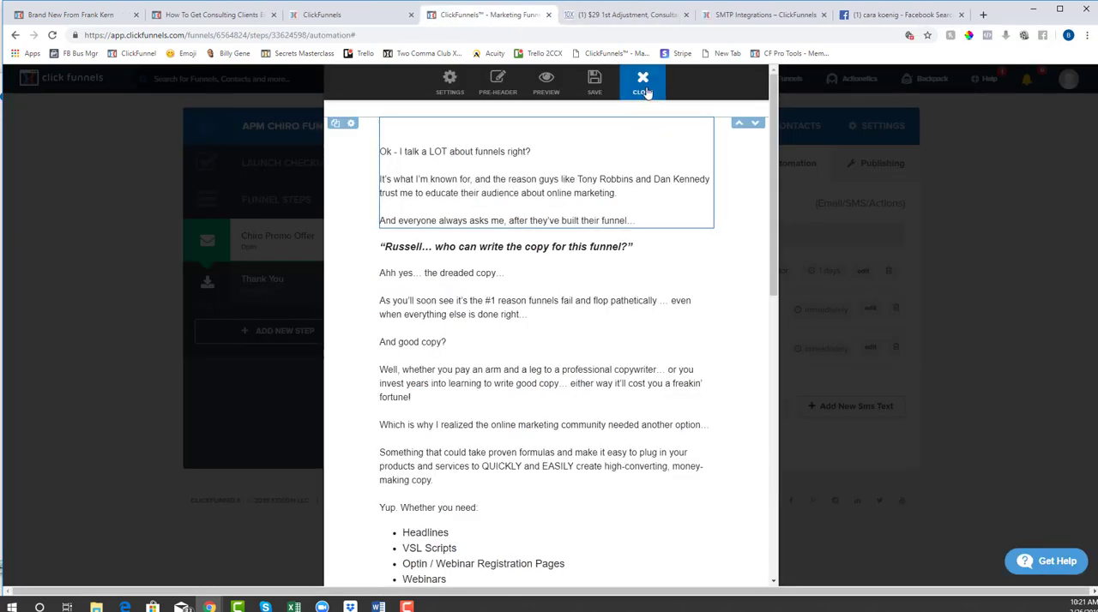
pyautogui.click(645, 92)
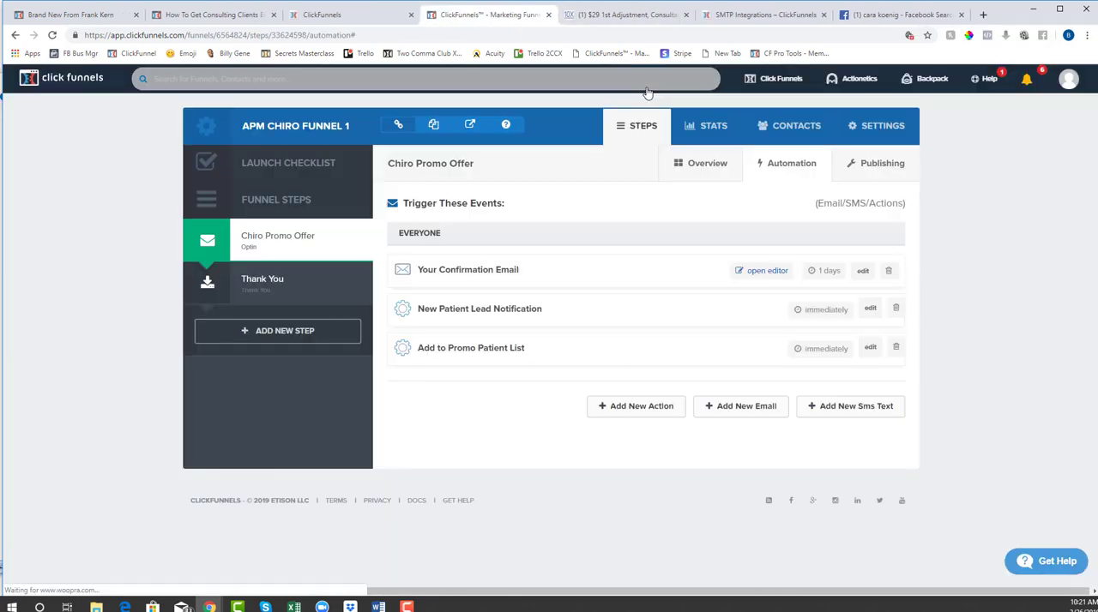
# Clear the confirmation email's delay in days and update the email
pyautogui.click(862, 276)
pyautogui.click(498, 164)
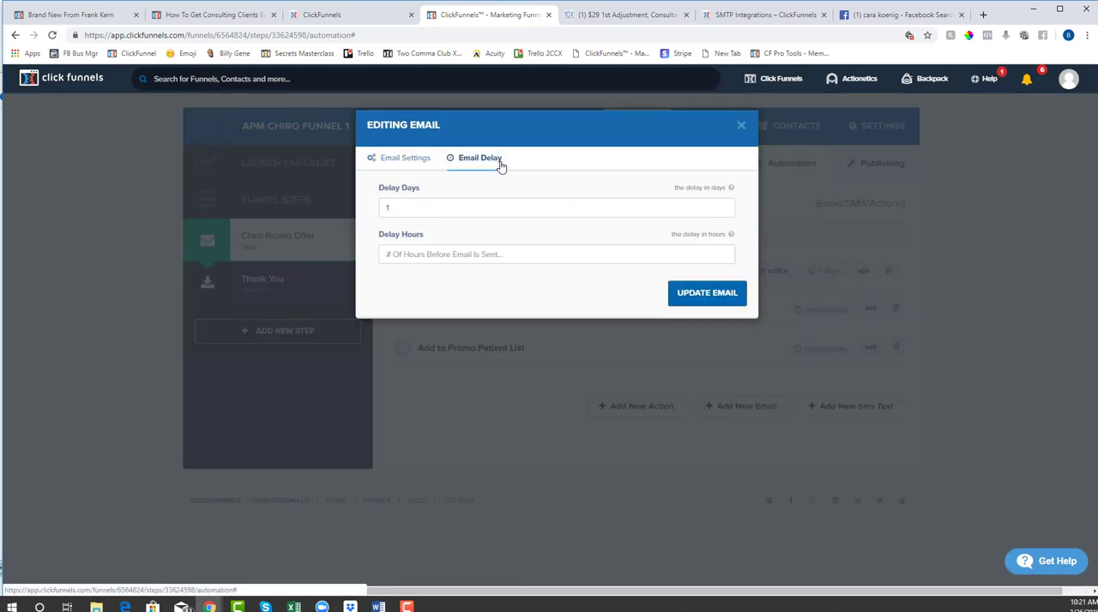
pyautogui.click(466, 213)
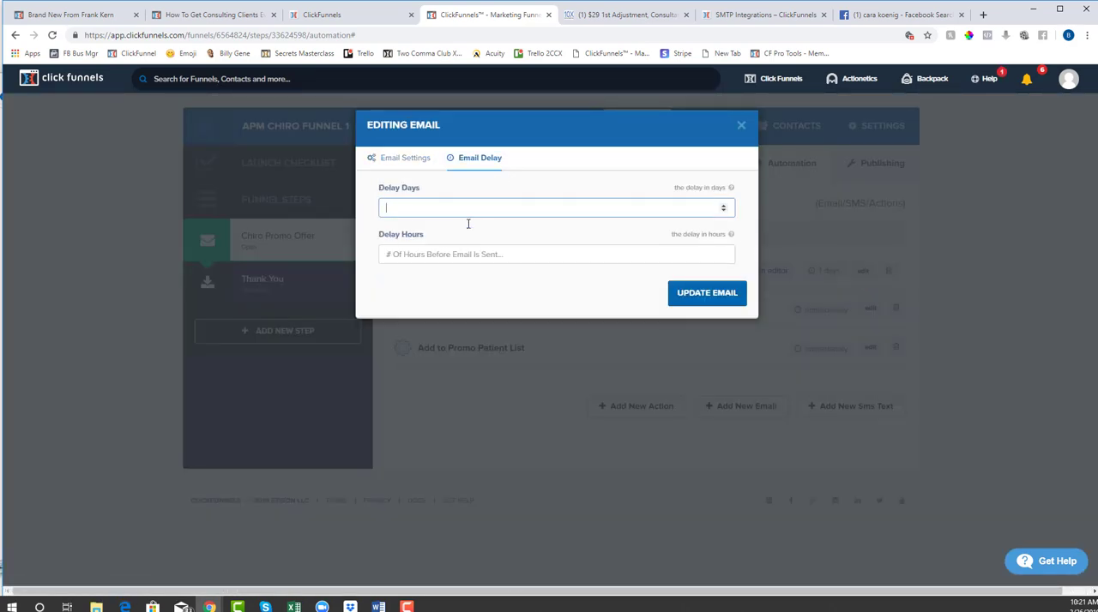
pyautogui.click(716, 300)
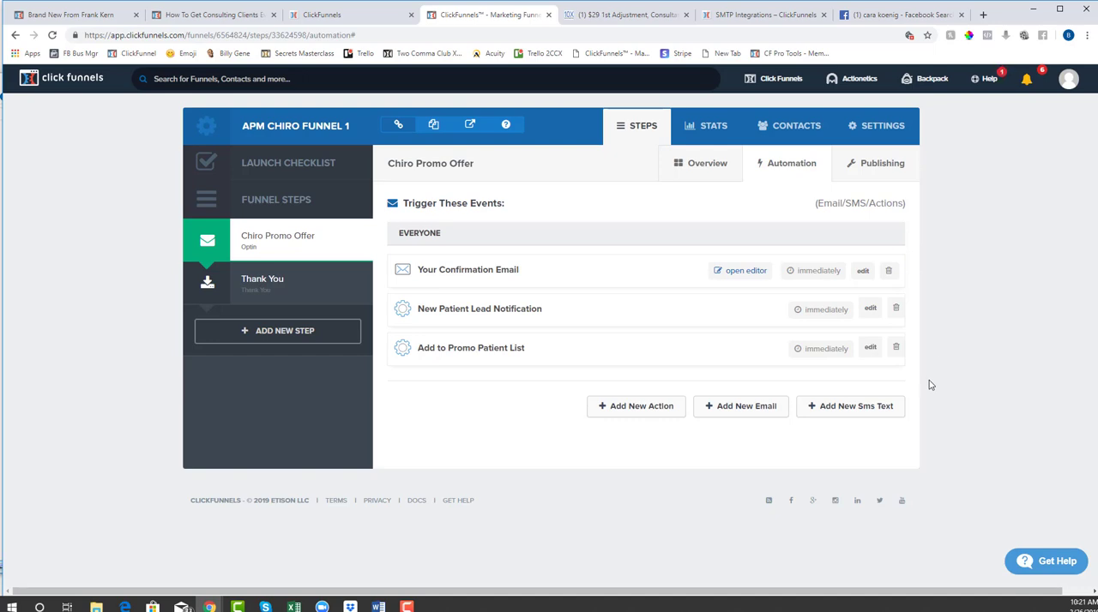
# Start a new automation email for everyone's follow-up and fill in the sender's name as the From Name
pyautogui.click(729, 411)
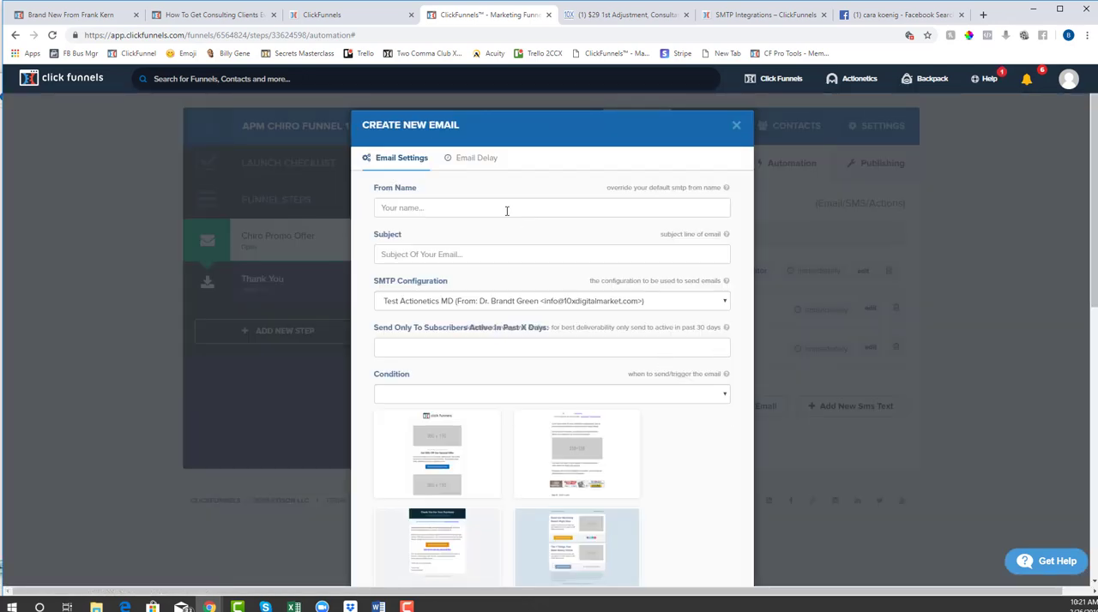
pyautogui.click(506, 208)
pyautogui.click(446, 240)
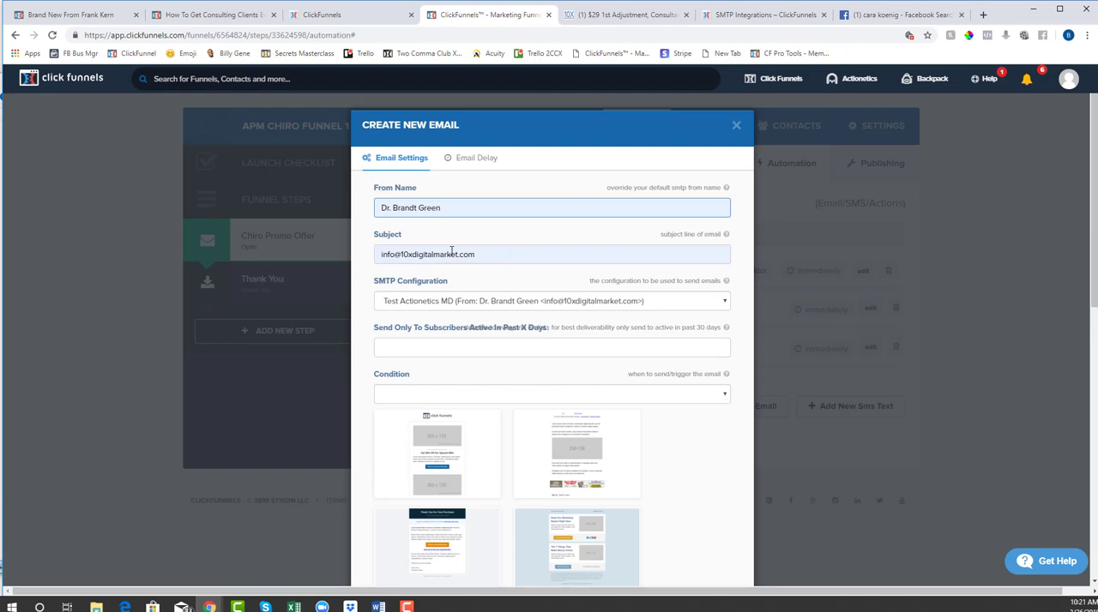
# Replace the autofilled subject of the new email with "Second Attempt..."
pyautogui.click(488, 282)
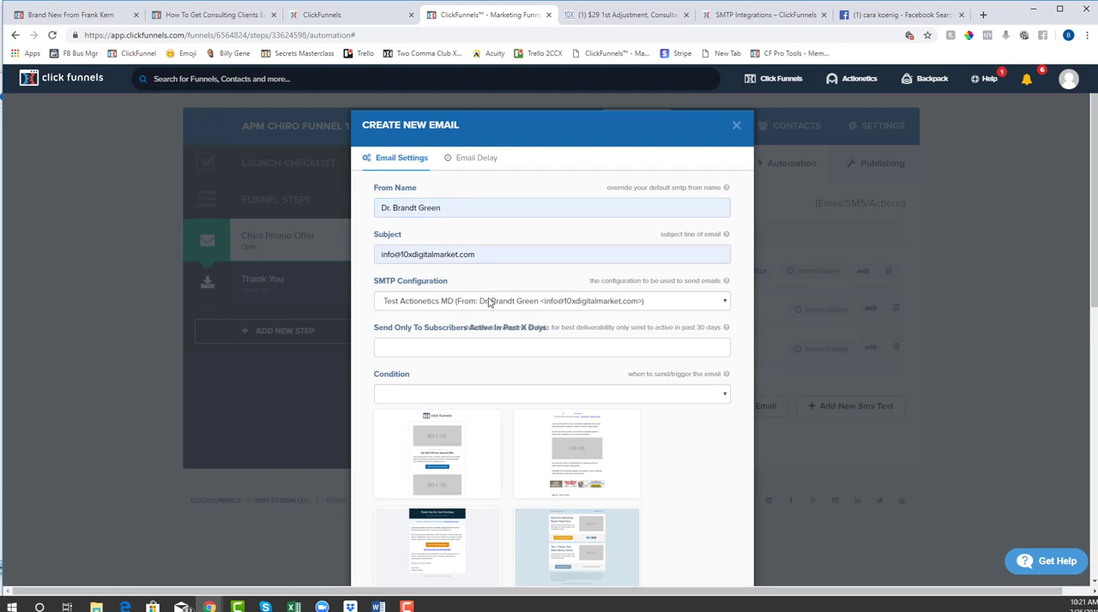
pyautogui.tripleClick(410, 256)
pyautogui.press('BackSpace')
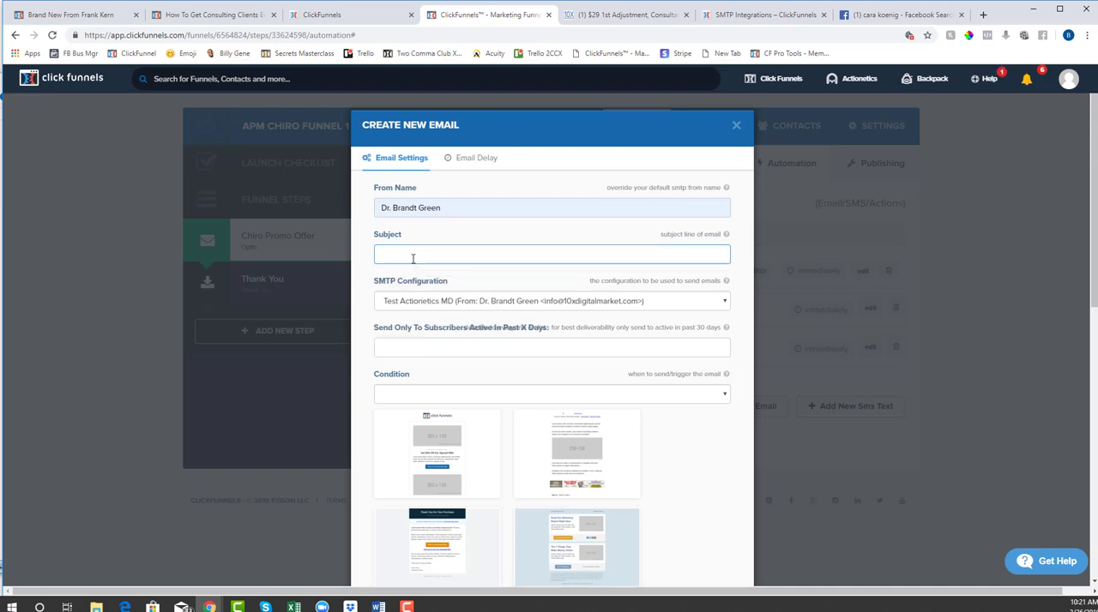
pyautogui.write('Second ATtem')
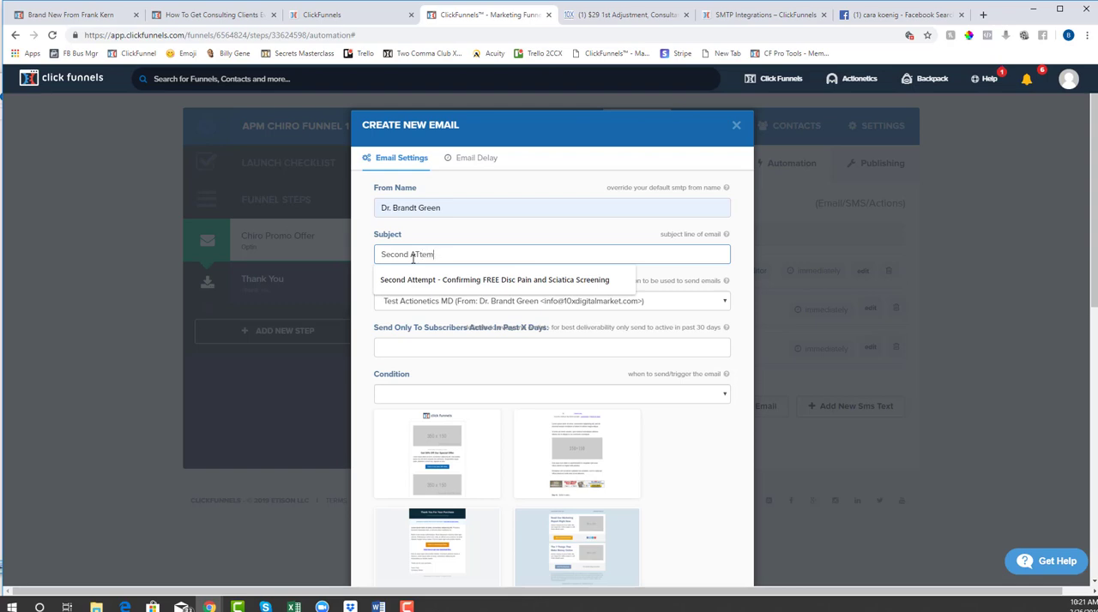
pyautogui.press('BackSpace')
pyautogui.press('BackSpace')
pyautogui.write('Attempt...')
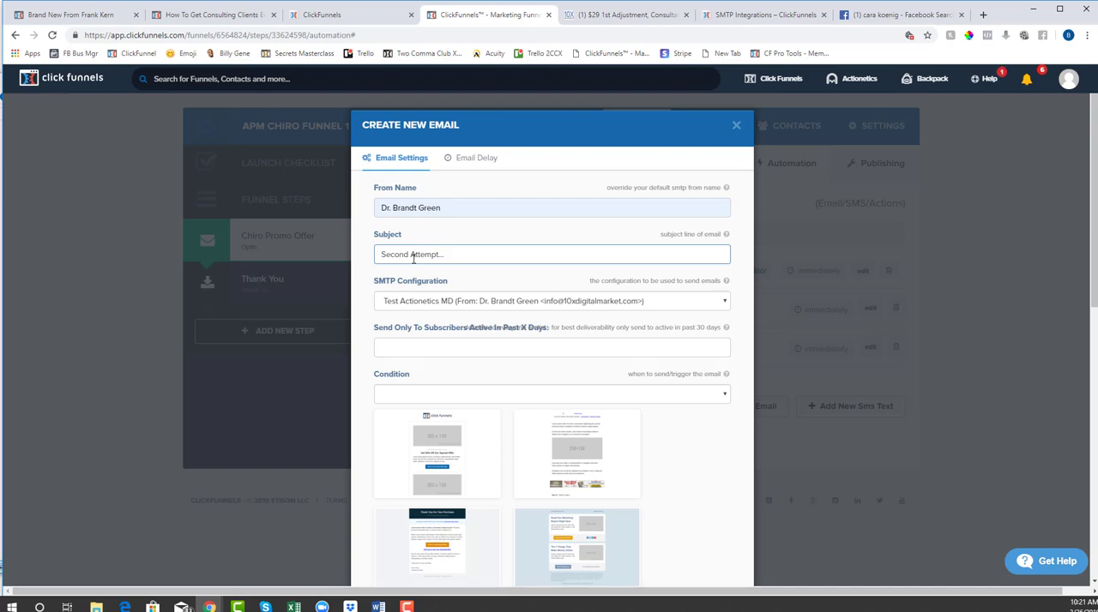
# Leave the new email's active-subscriber limit empty and set its sending condition to everyone
pyautogui.click(492, 343)
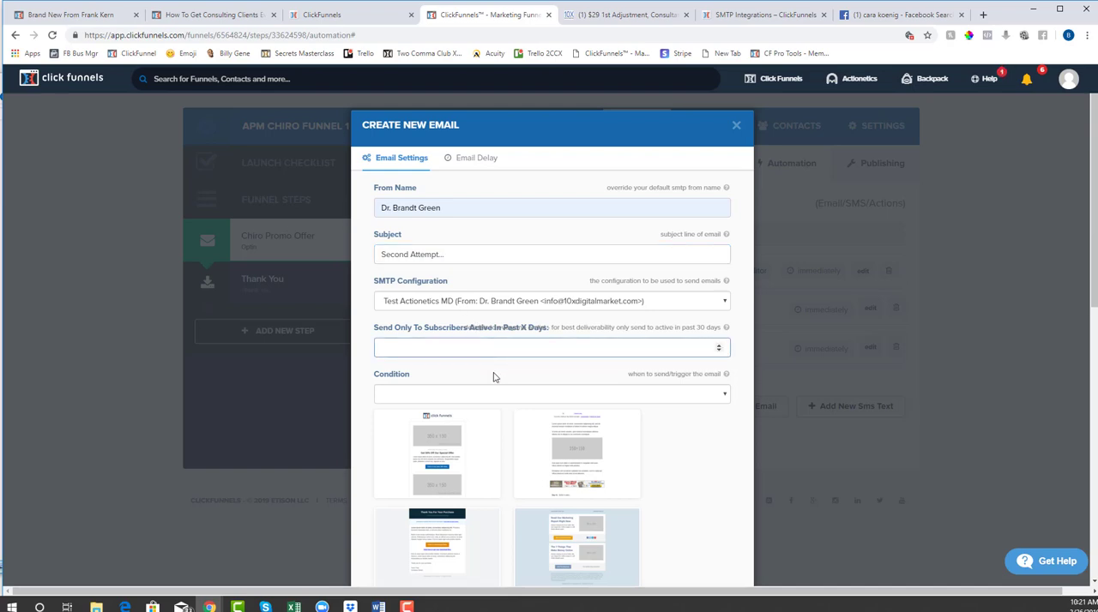
pyautogui.press('Tab')
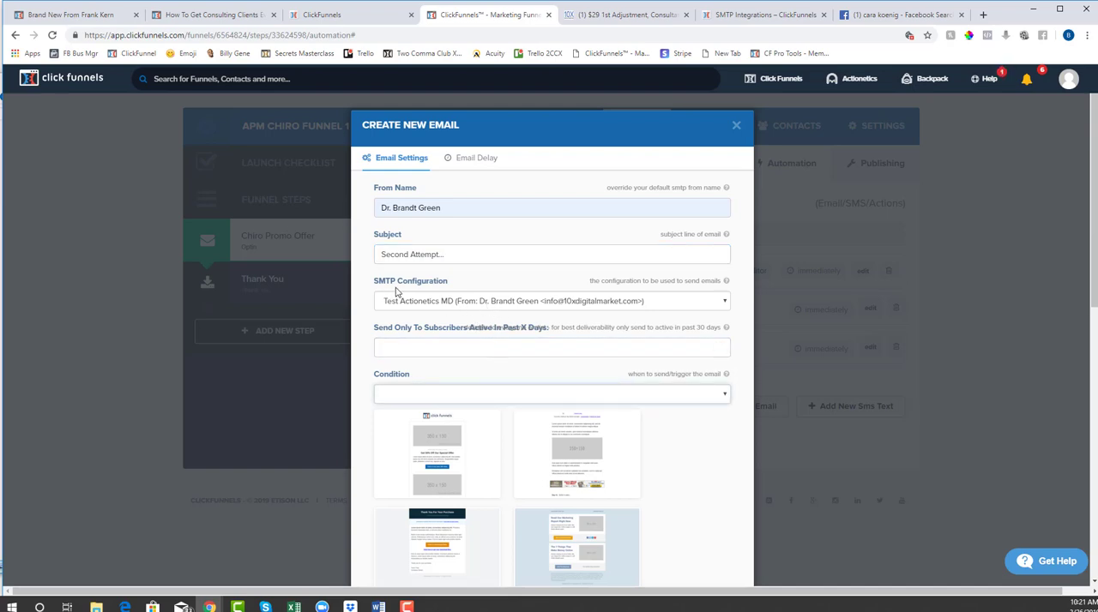
pyautogui.click(505, 396)
pyautogui.click(496, 428)
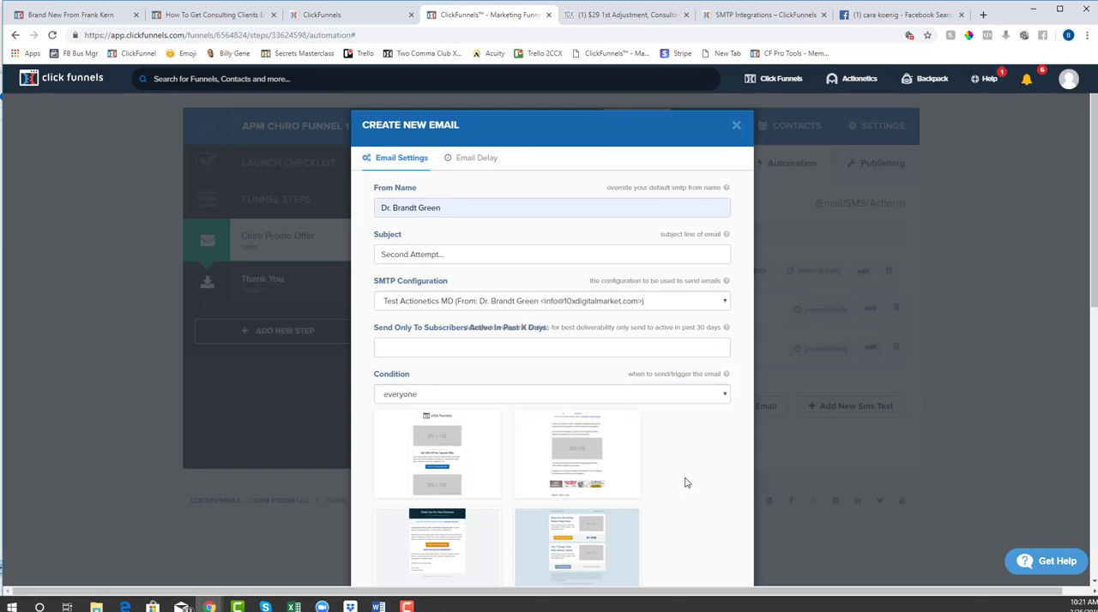
# Browse the email templates and preview the saved plain-text design at the end of the list
pyautogui.scroll(-5, 686, 483)
pyautogui.scroll(3, 672, 464)
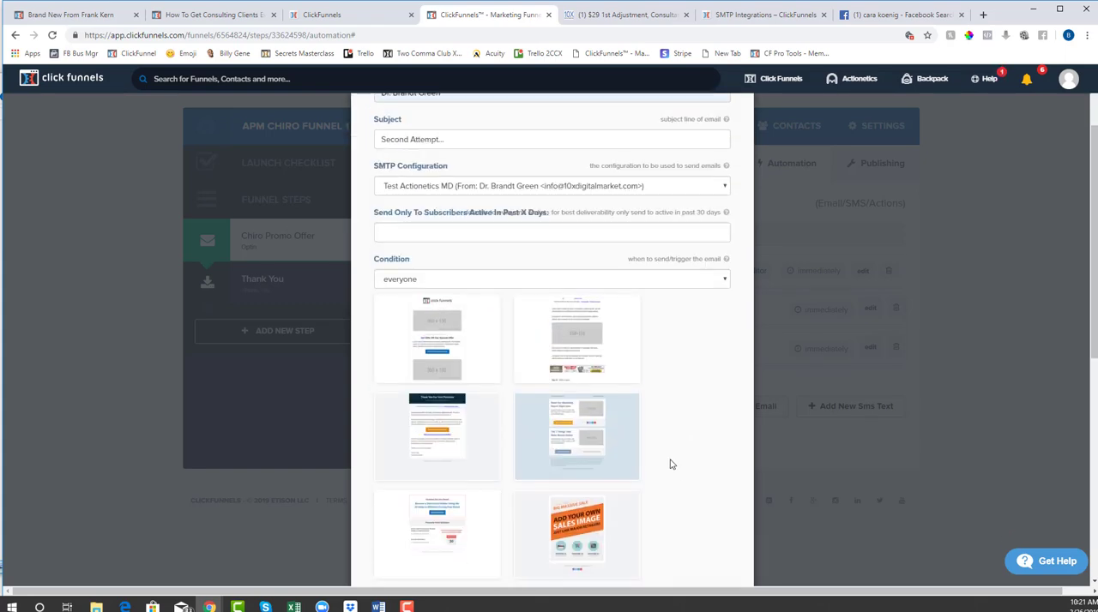
pyautogui.scroll(-5, 671, 464)
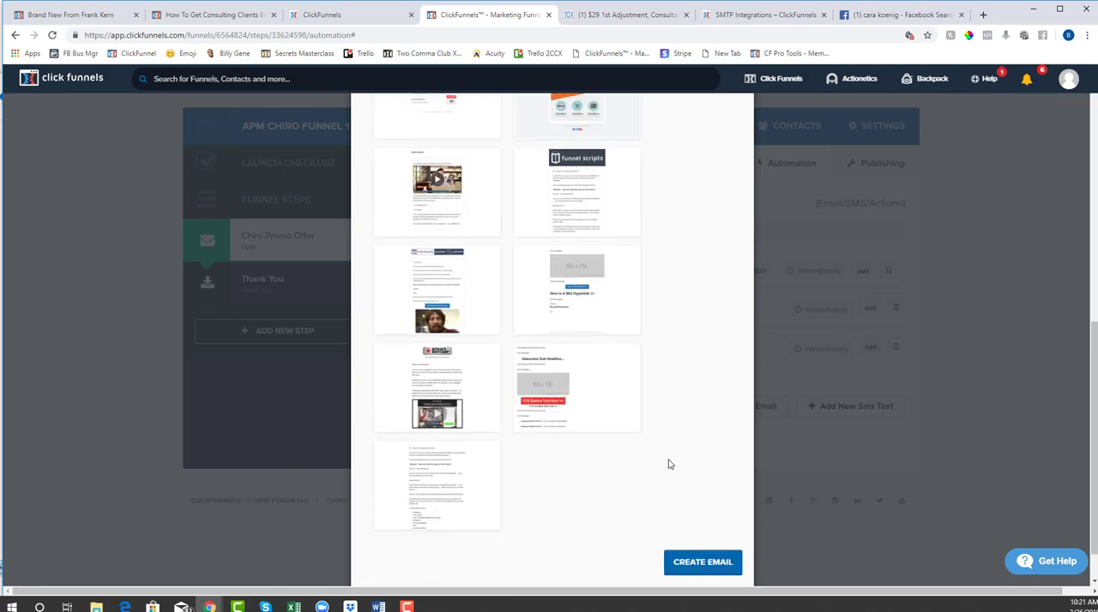
pyautogui.scroll(5, 666, 463)
pyautogui.moveTo(577, 356)
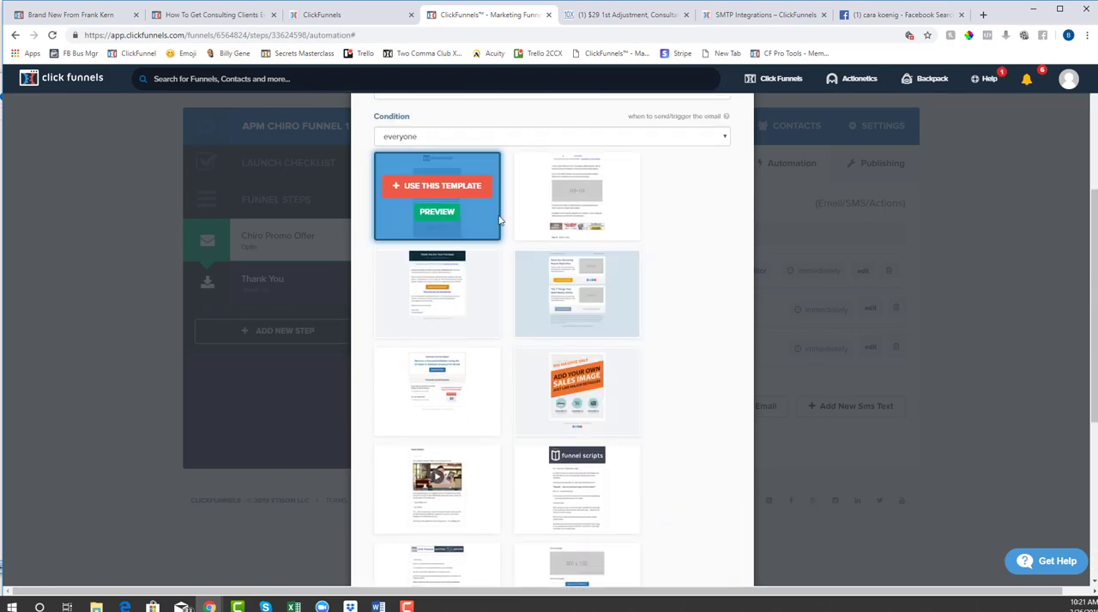
pyautogui.scroll(-5, 581, 326)
pyautogui.scroll(-3, 693, 386)
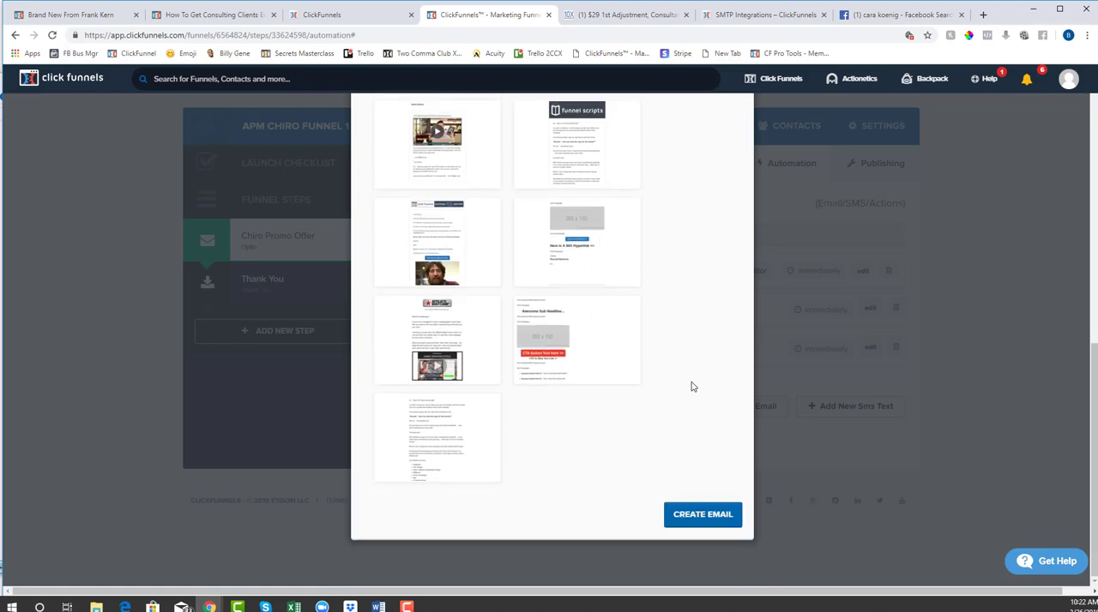
pyautogui.moveTo(448, 433)
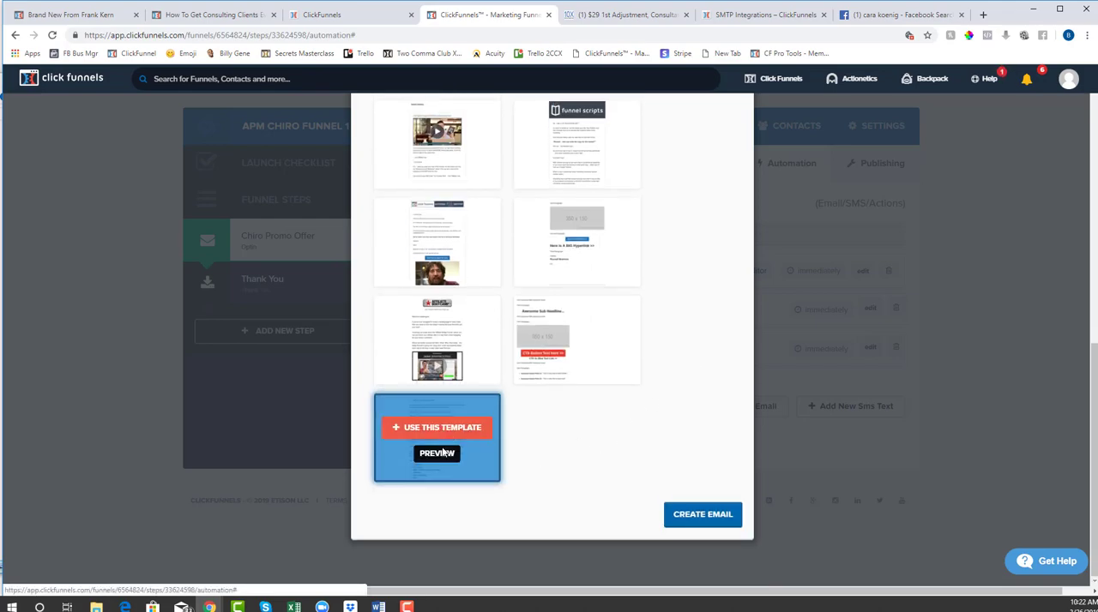
pyautogui.click(437, 453)
pyautogui.scroll(-7, 481, 353)
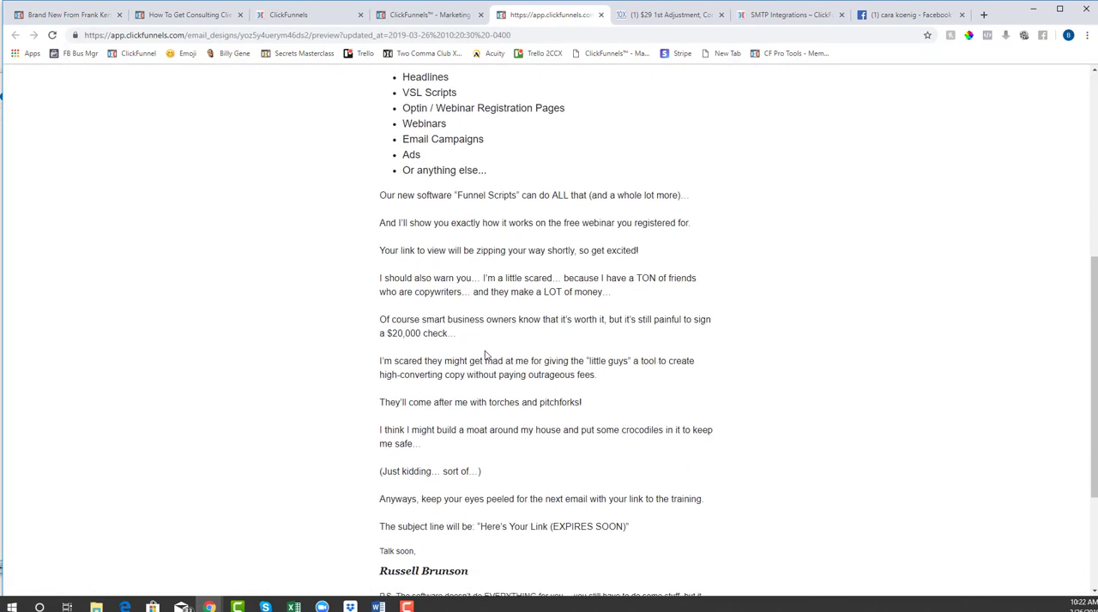
pyautogui.scroll(6, 457, 202)
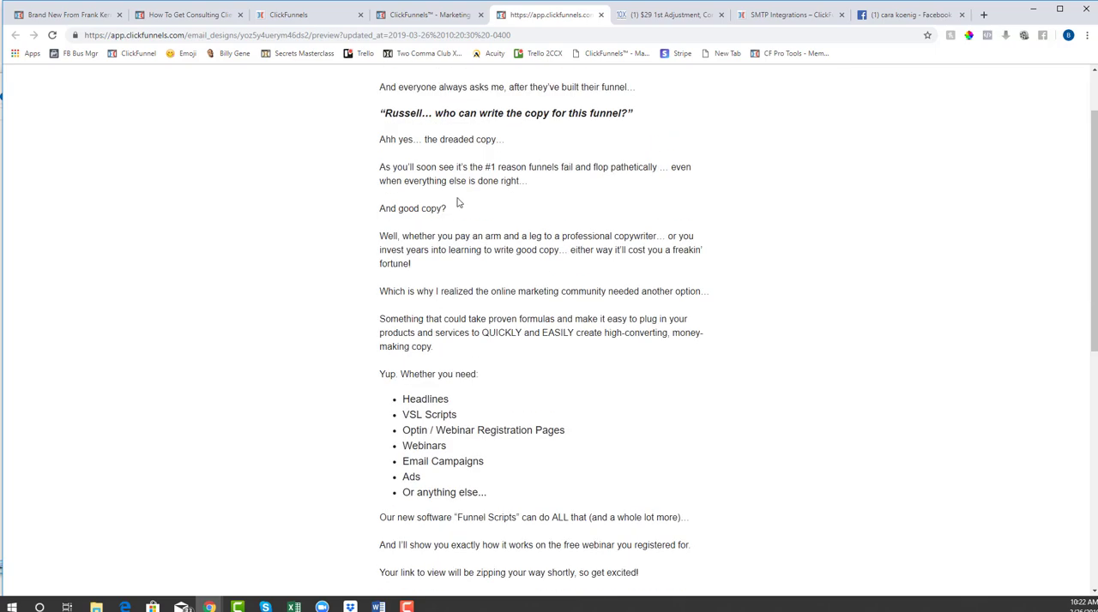
# Return to the new email's setup, choose the saved plain-text template and create the email
pyautogui.click(429, 14)
pyautogui.click(447, 429)
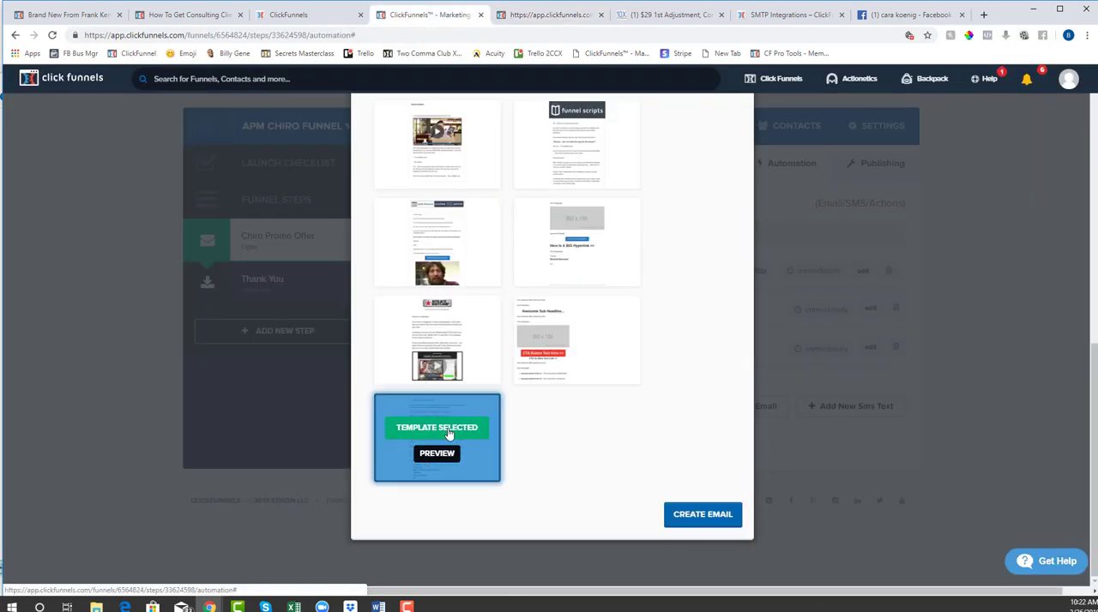
pyautogui.click(706, 515)
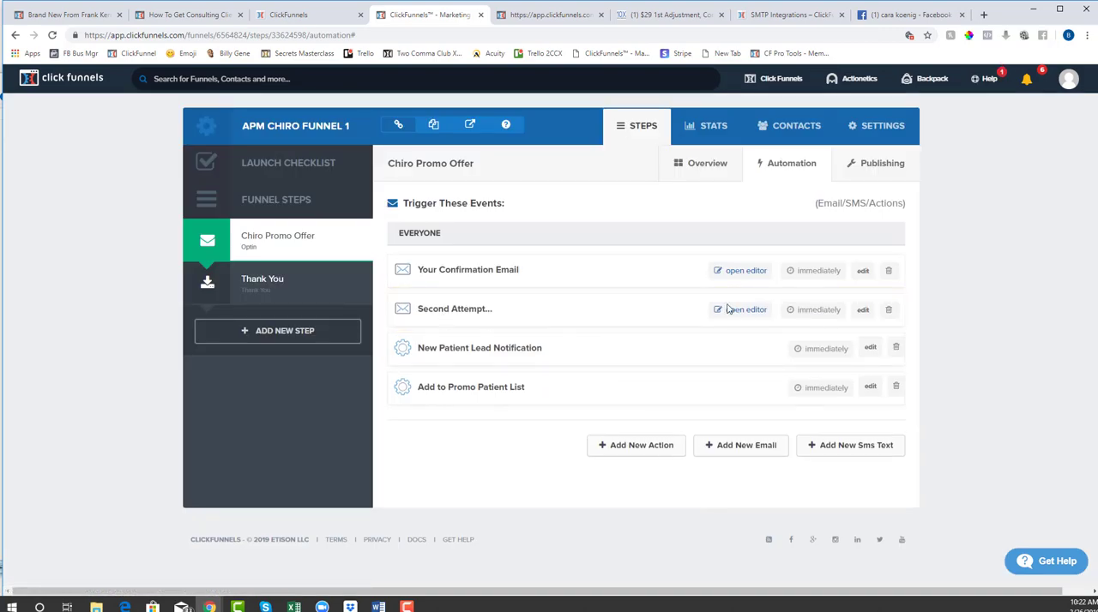
# Open the Second Attempt email's design, check its content from the opening text to the 10X Digital Marketing logo, and close the editor
pyautogui.click(735, 309)
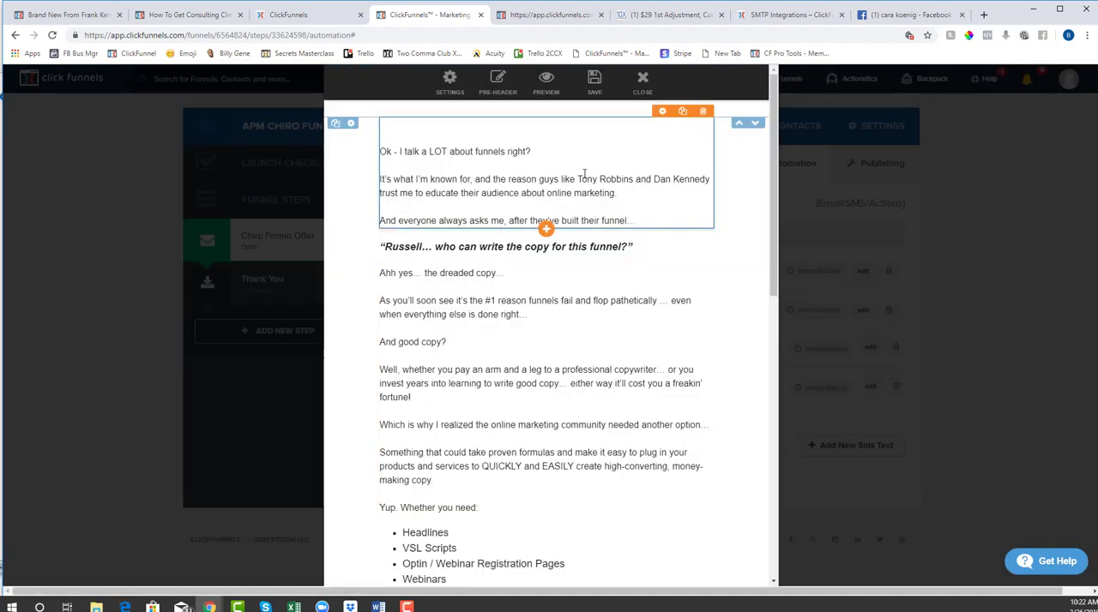
pyautogui.scroll(-1, 507, 332)
pyautogui.scroll(-8, 507, 332)
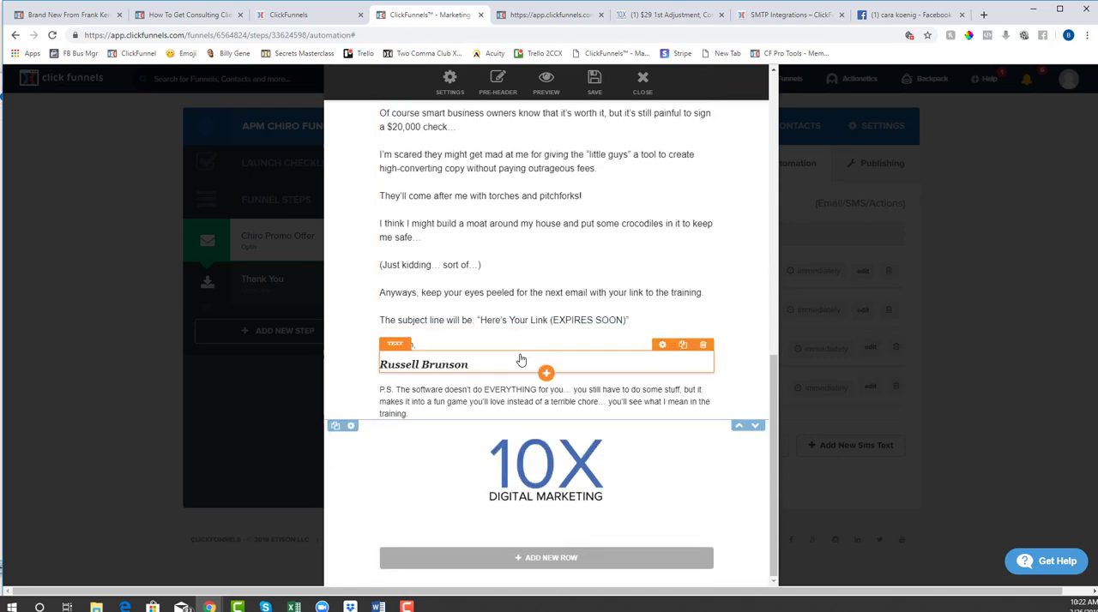
pyautogui.scroll(5, 519, 359)
pyautogui.scroll(4, 520, 358)
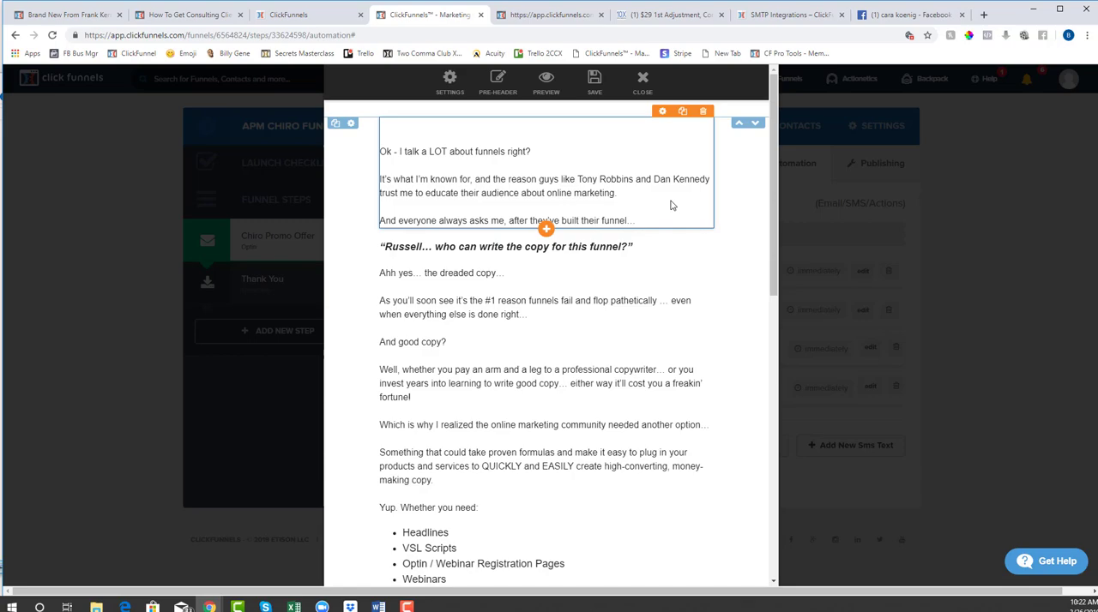
pyautogui.scroll(-8, 557, 301)
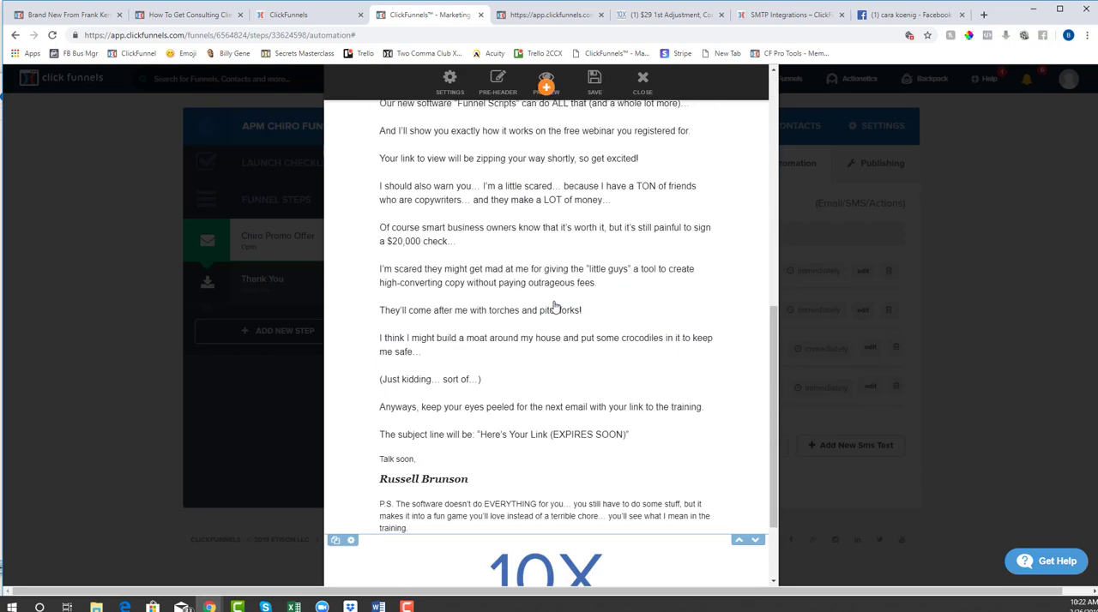
pyautogui.scroll(8, 554, 307)
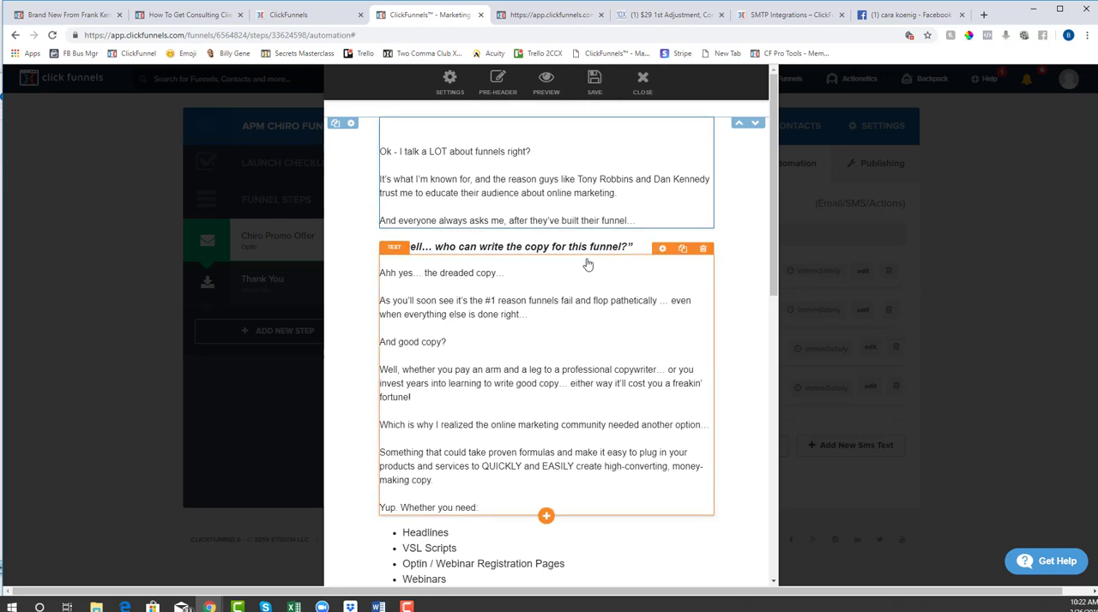
pyautogui.click(642, 81)
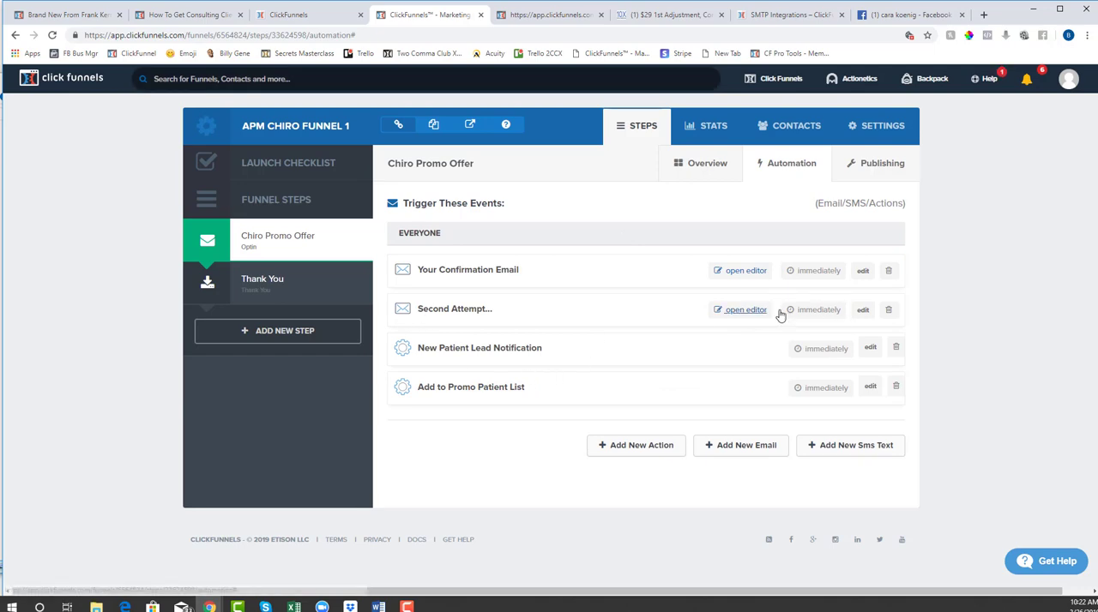
# Set the Second Attempt email's sending delay to 2 days and update the email
pyautogui.click(862, 310)
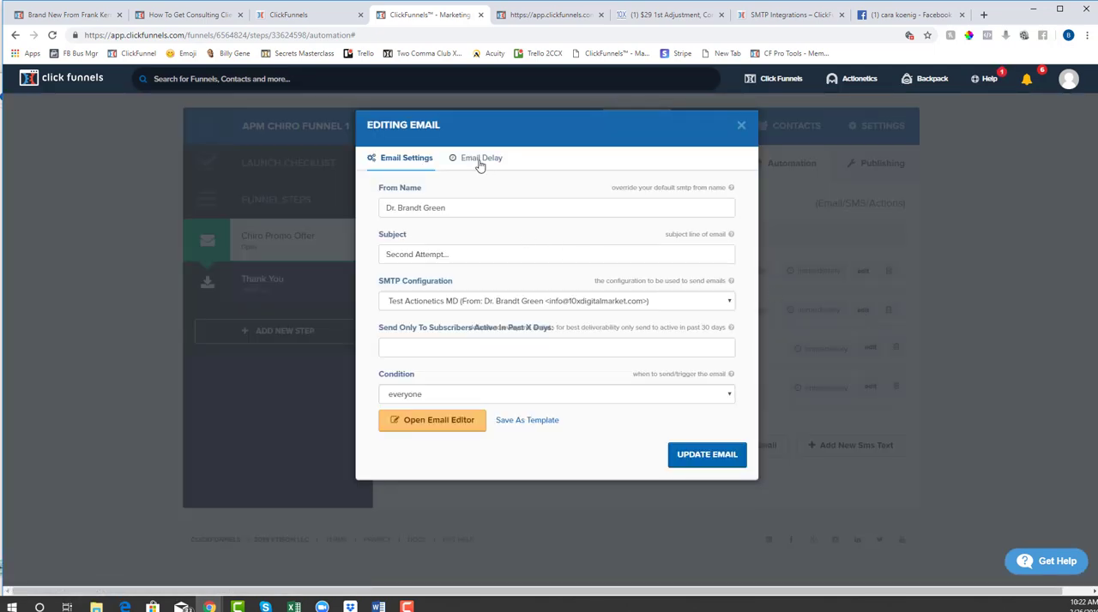
pyautogui.click(479, 162)
pyautogui.click(434, 209)
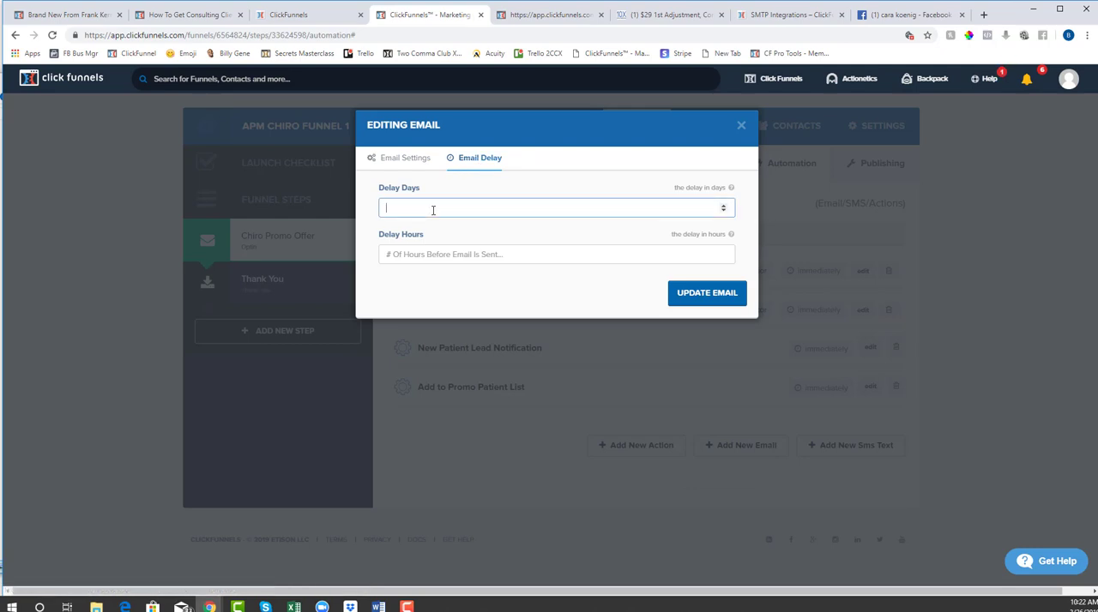
pyautogui.click(719, 295)
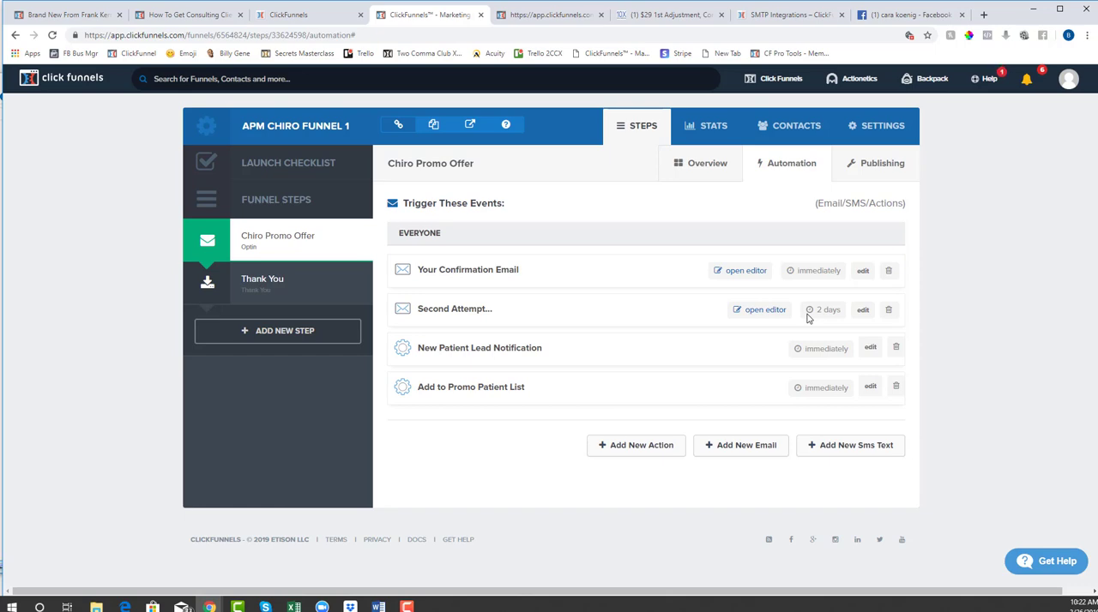
pyautogui.click(861, 313)
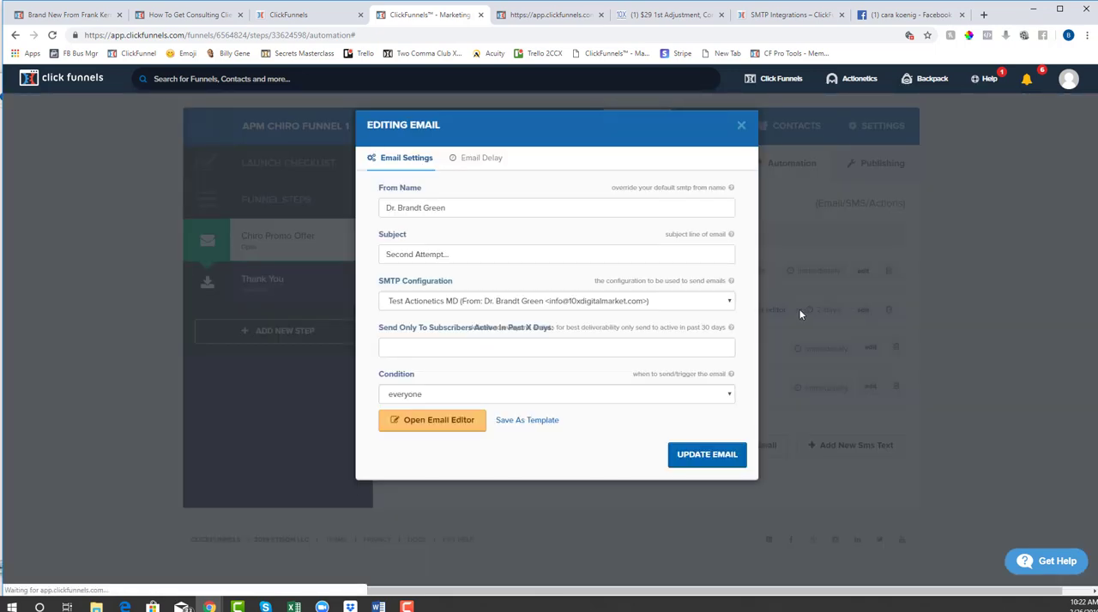
pyautogui.click(699, 456)
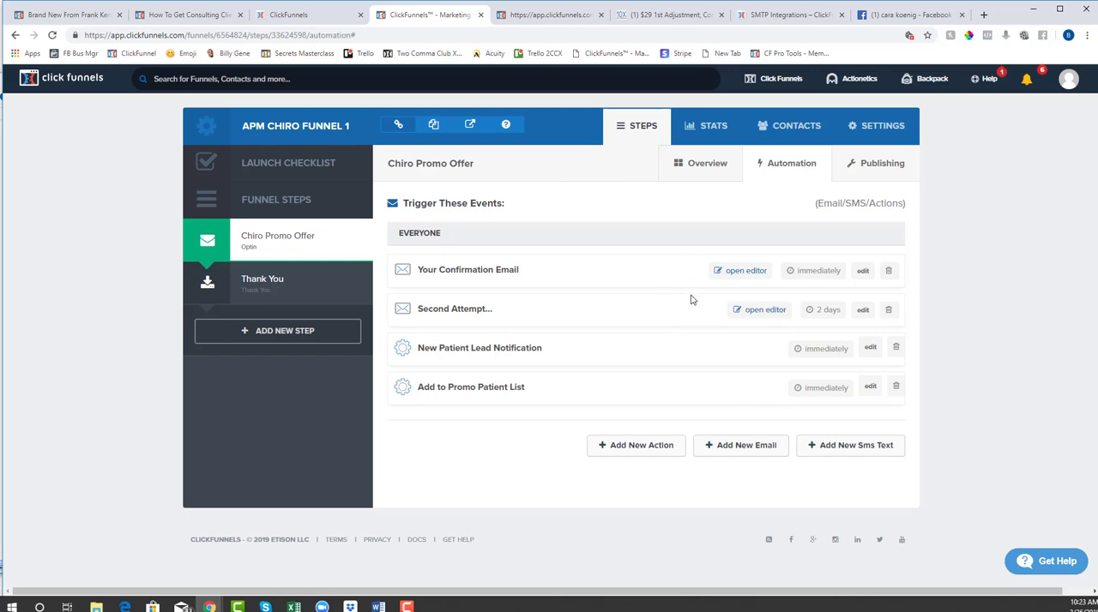
# Try turning the $20,000 check paragraph into a hyperlink in the Second Attempt email's design, and close the editor without saving
pyautogui.click(765, 311)
pyautogui.scroll(-6, 557, 360)
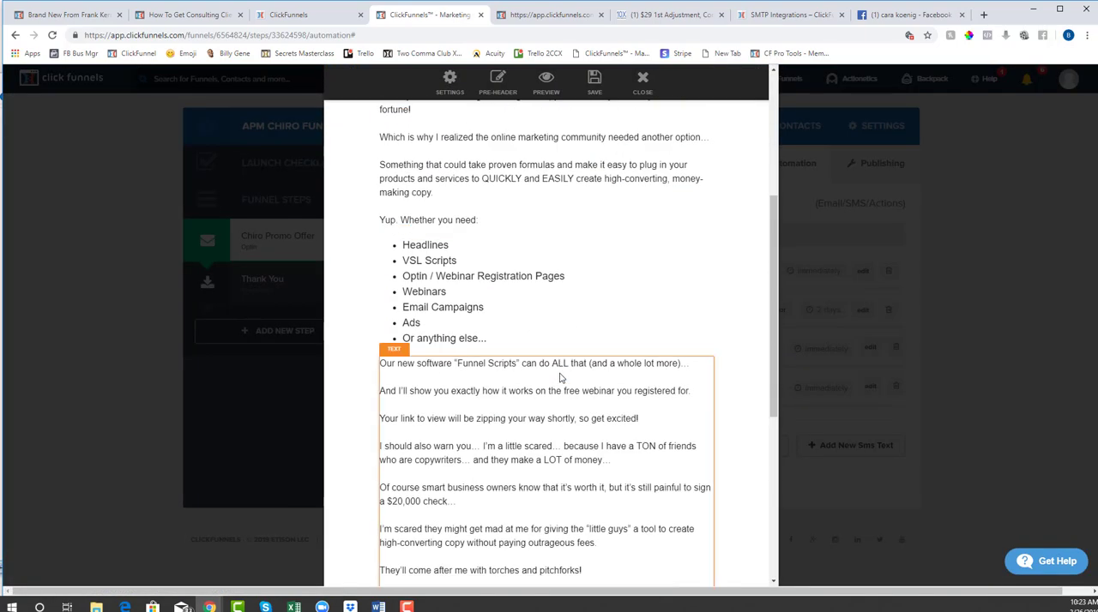
pyautogui.scroll(1, 572, 362)
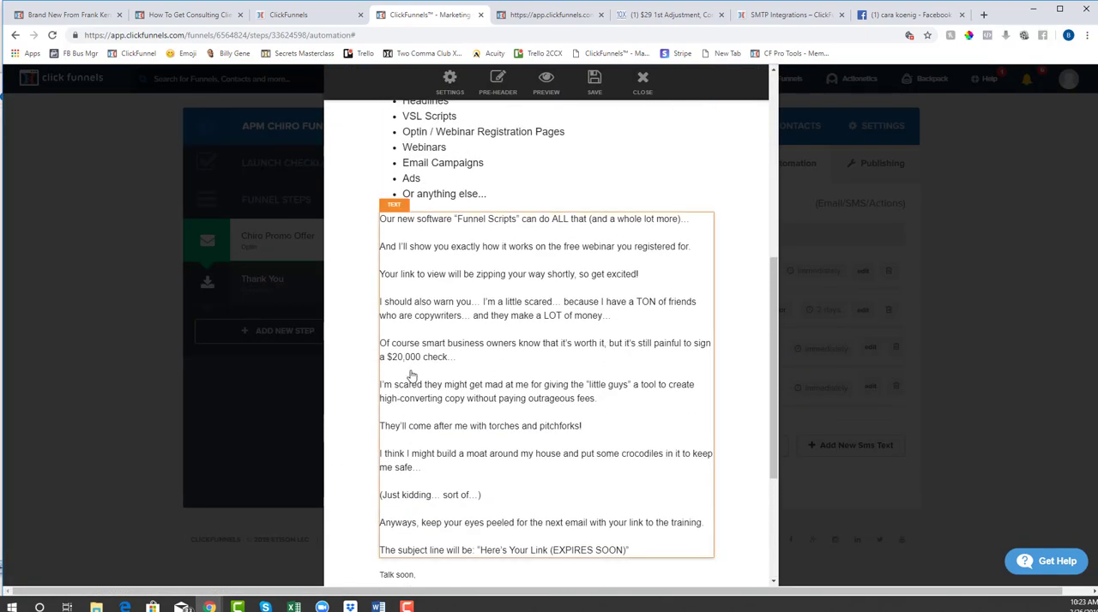
pyautogui.click(459, 356)
pyautogui.moveTo(459, 357); pyautogui.dragTo(380, 343)
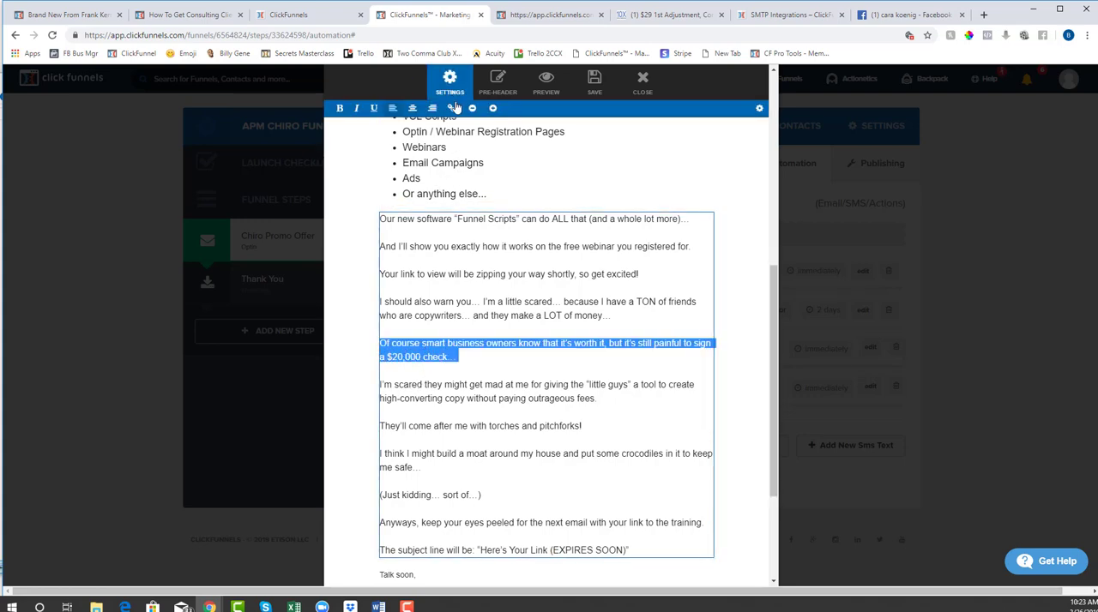
pyautogui.click(452, 110)
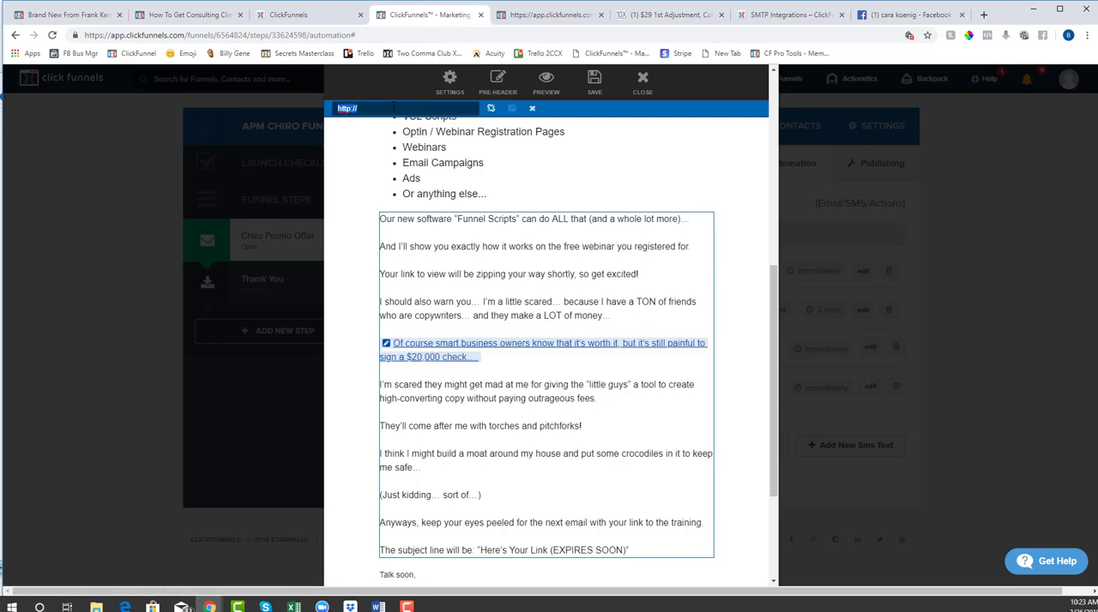
pyautogui.click(531, 114)
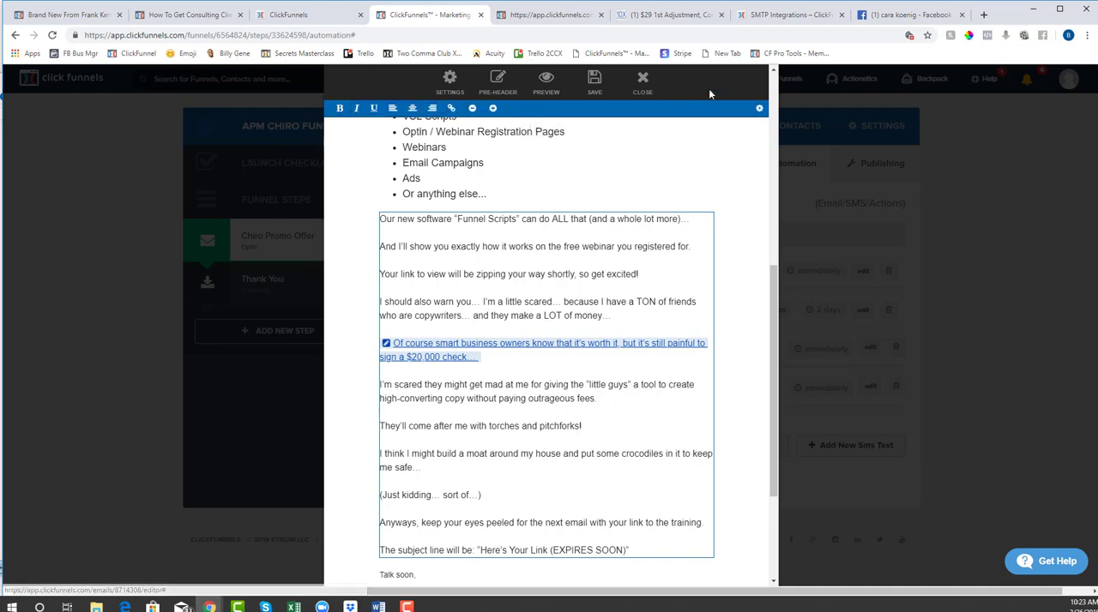
pyautogui.click(642, 82)
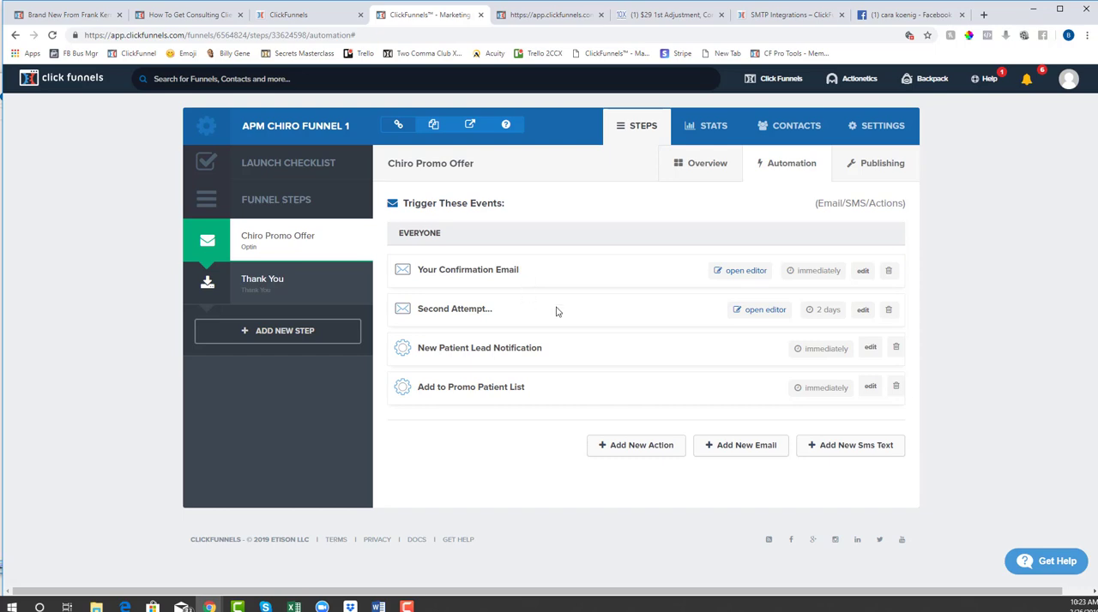
pyautogui.click(733, 313)
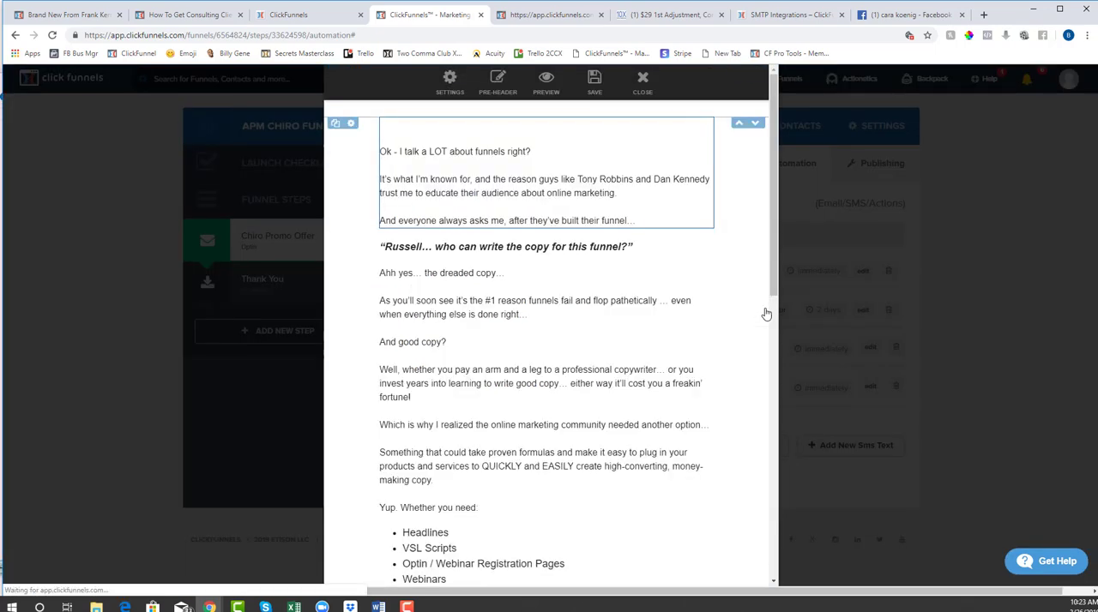
pyautogui.click(644, 82)
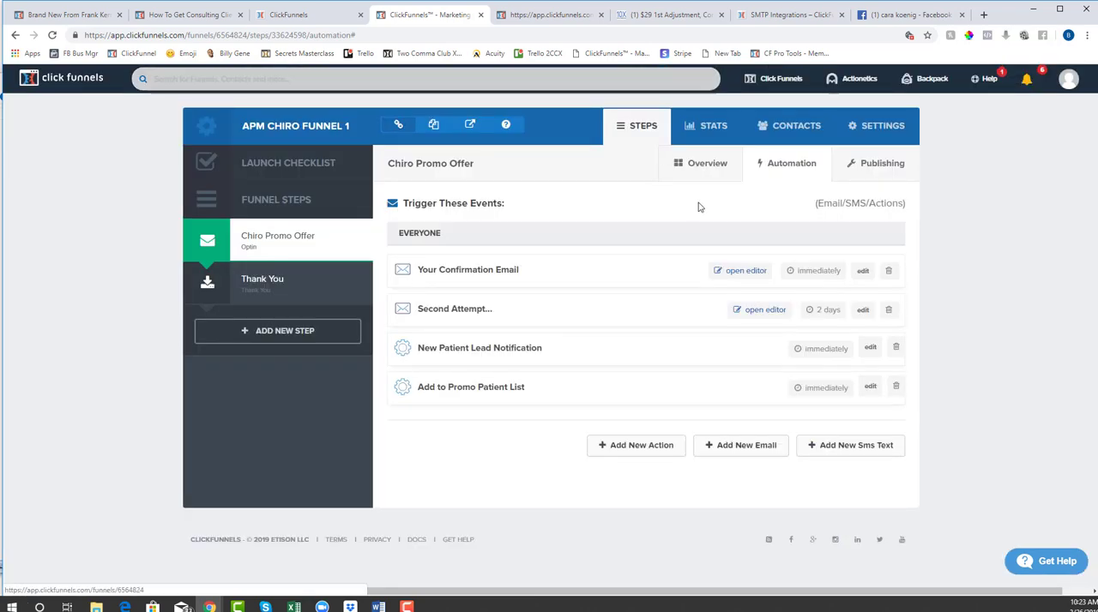
# Save the Second Attempt email as an enabled email template named Email 2 with the filtering tag Practice Mark
pyautogui.click(862, 310)
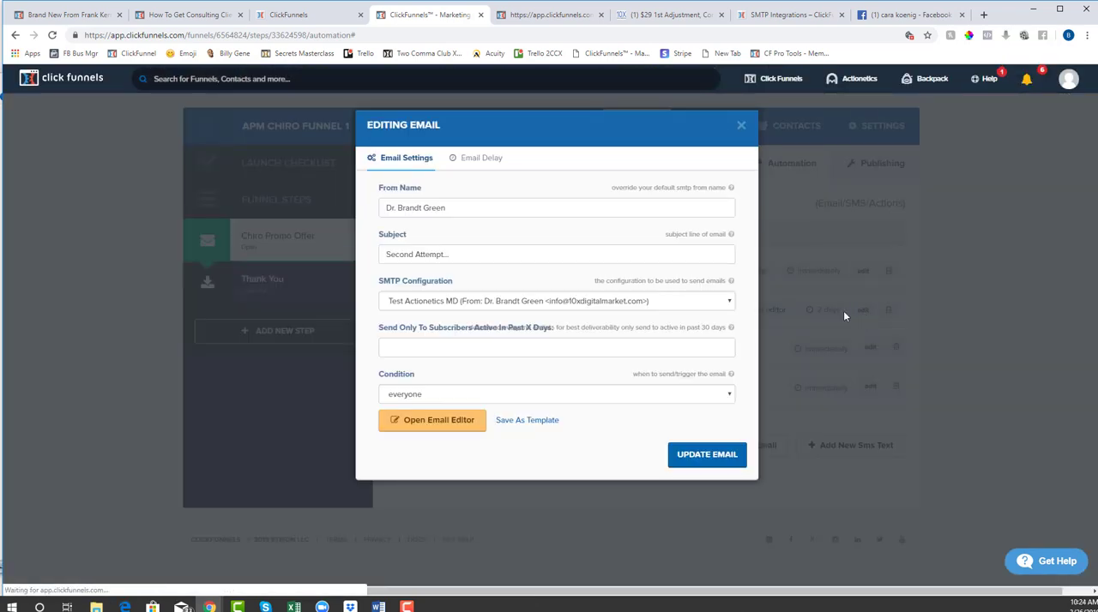
pyautogui.click(544, 421)
pyautogui.click(335, 200)
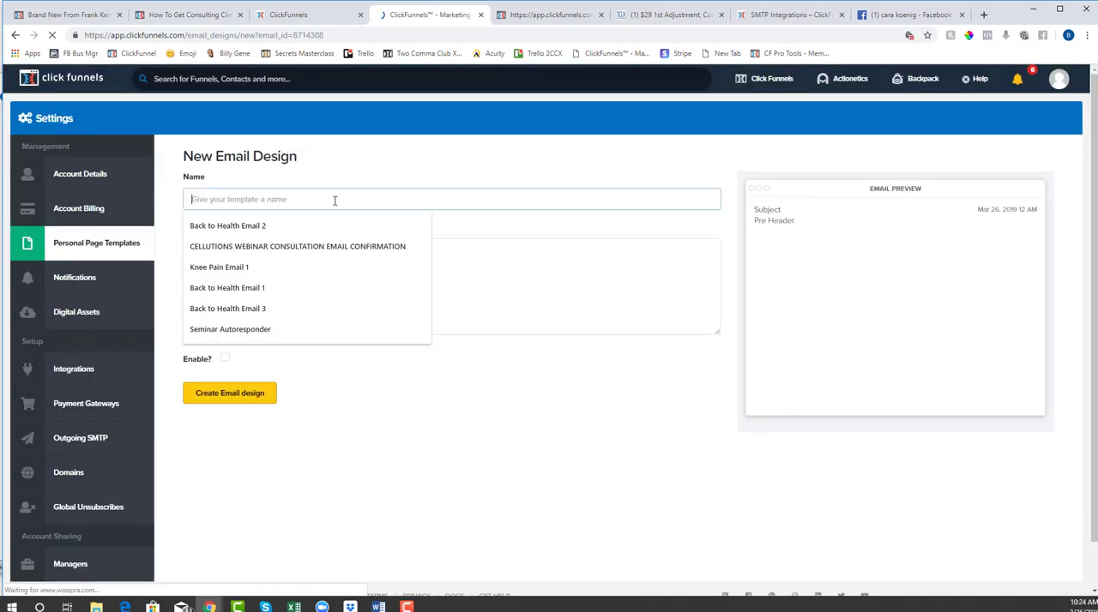
pyautogui.write('Email 2')
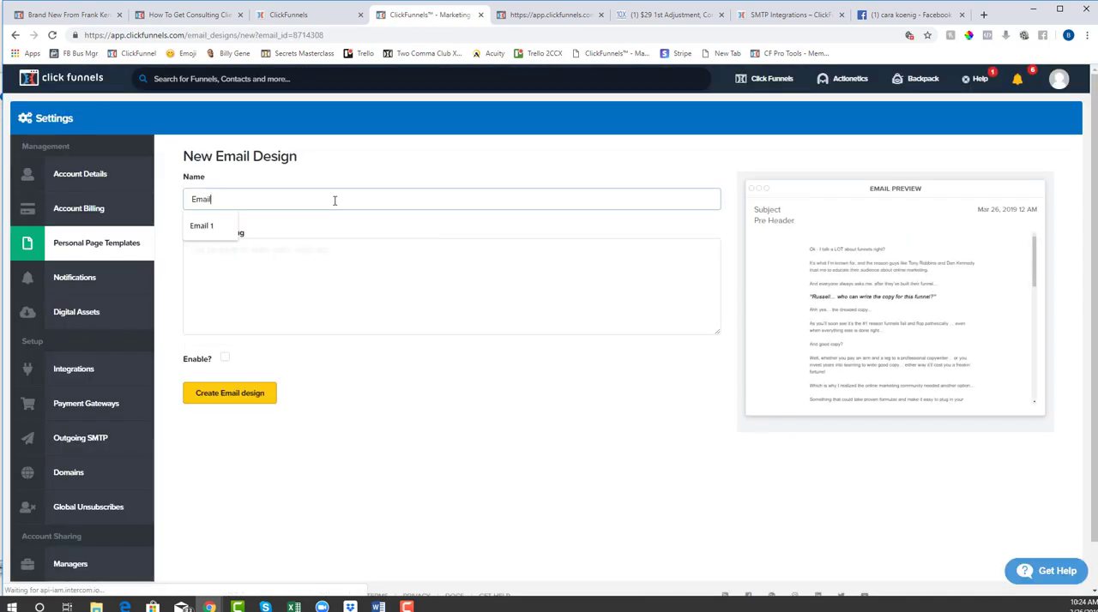
pyautogui.click(313, 282)
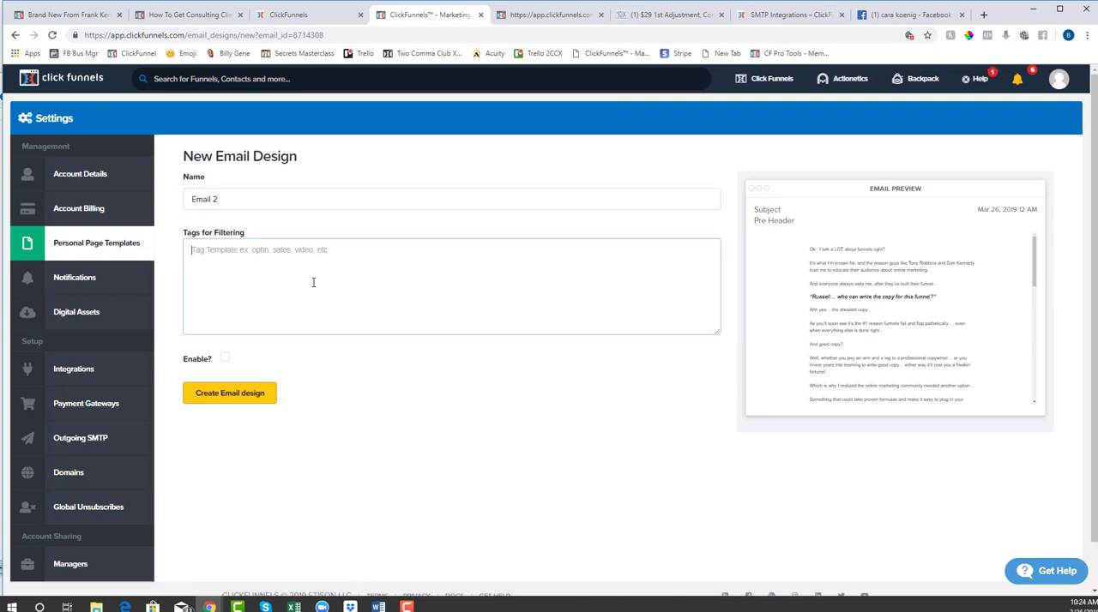
pyautogui.write('Practice ')
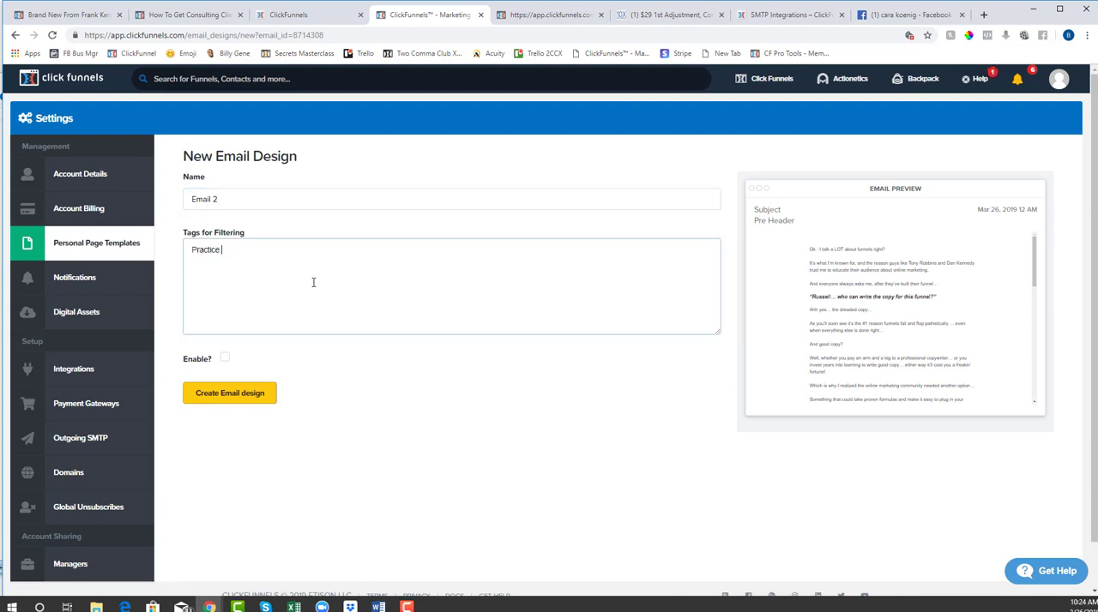
pyautogui.write('Marketing')
pyautogui.click(225, 358)
pyautogui.click(225, 400)
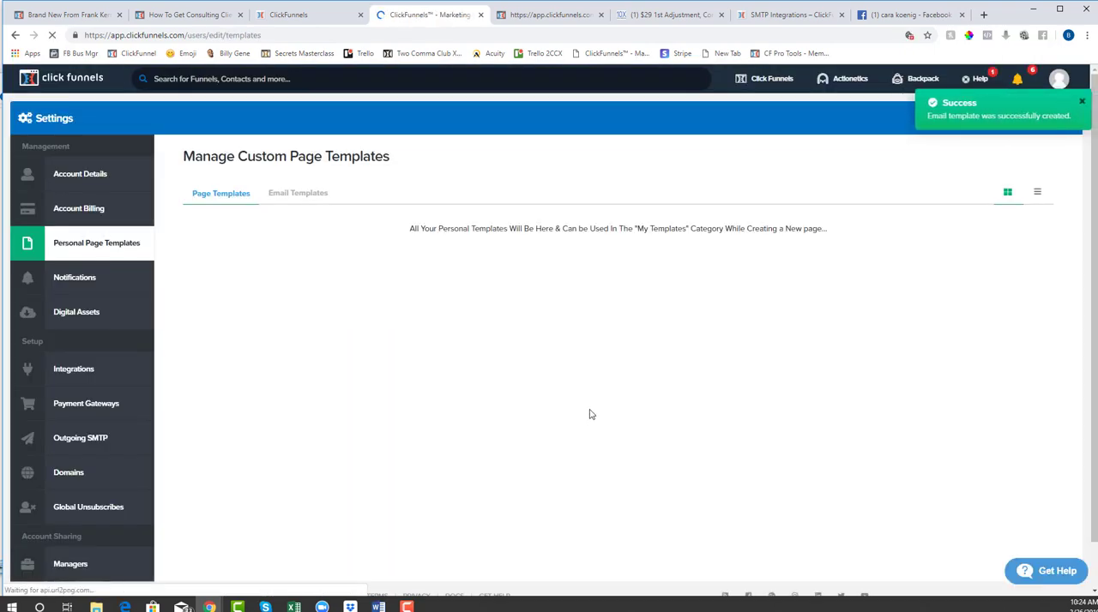
# Check the saved email templates in the account settings and return to the funnels overview
pyautogui.click(283, 196)
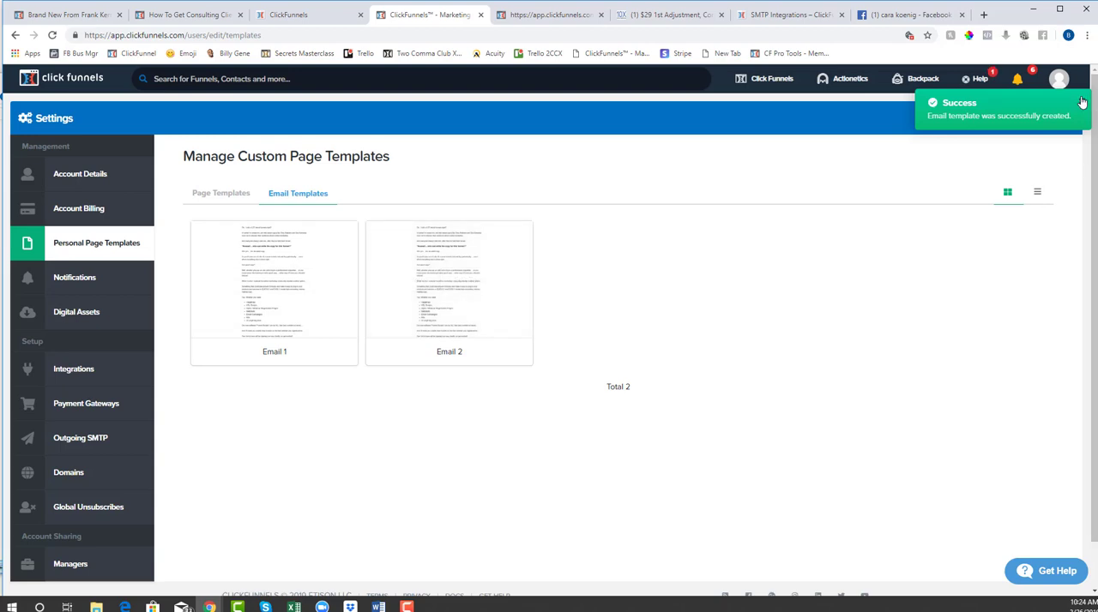
pyautogui.click(1081, 102)
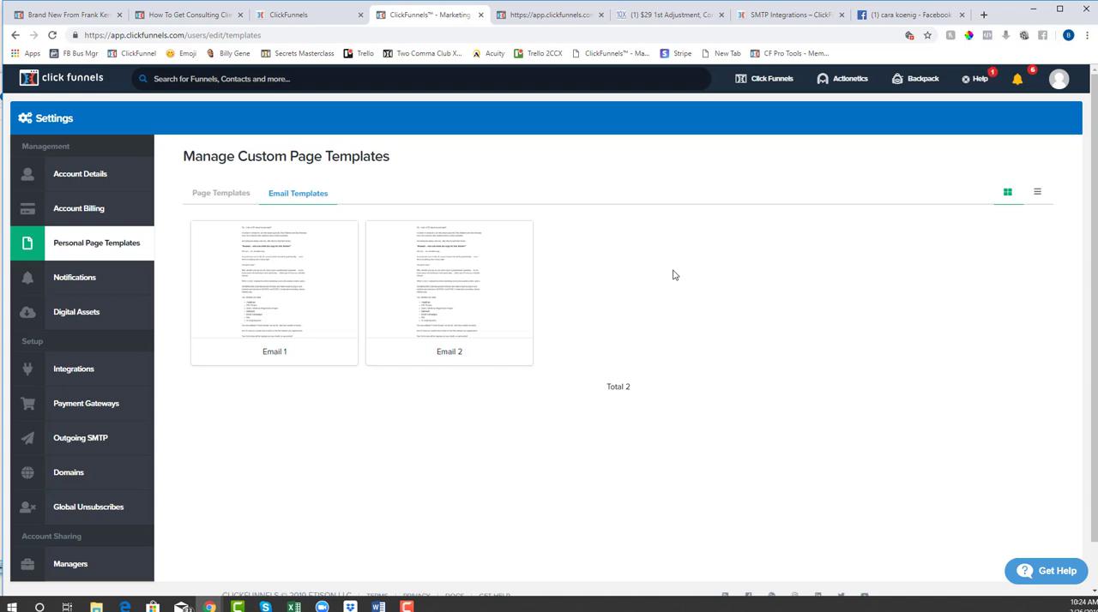
pyautogui.click(778, 88)
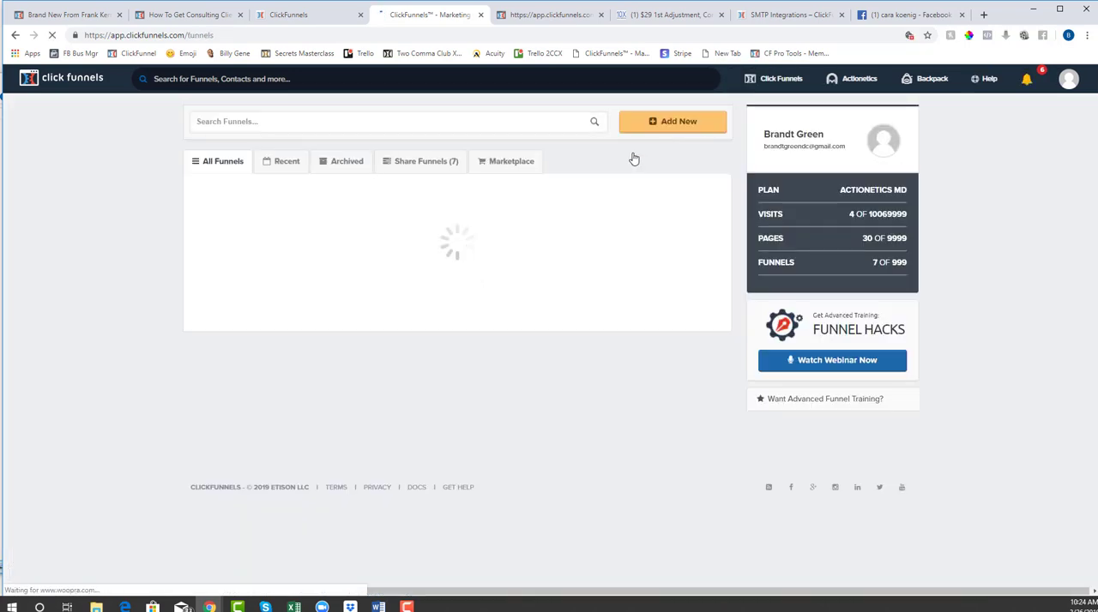